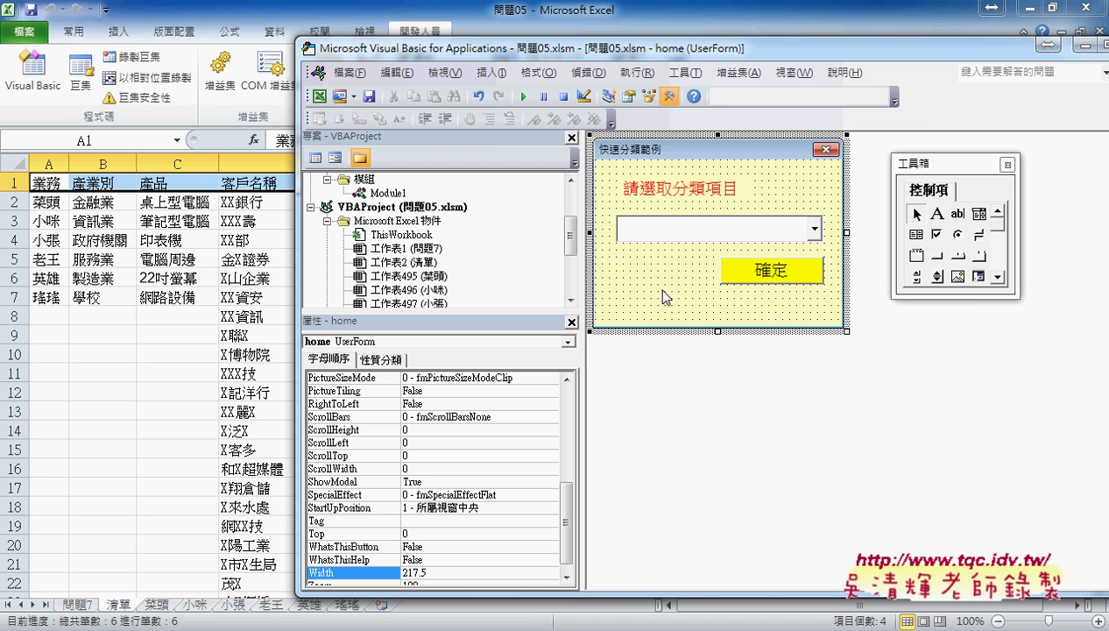
Step: Switch to the form's code and select the UserForm_Activate procedure with its commented AddItem lines
key("F7")
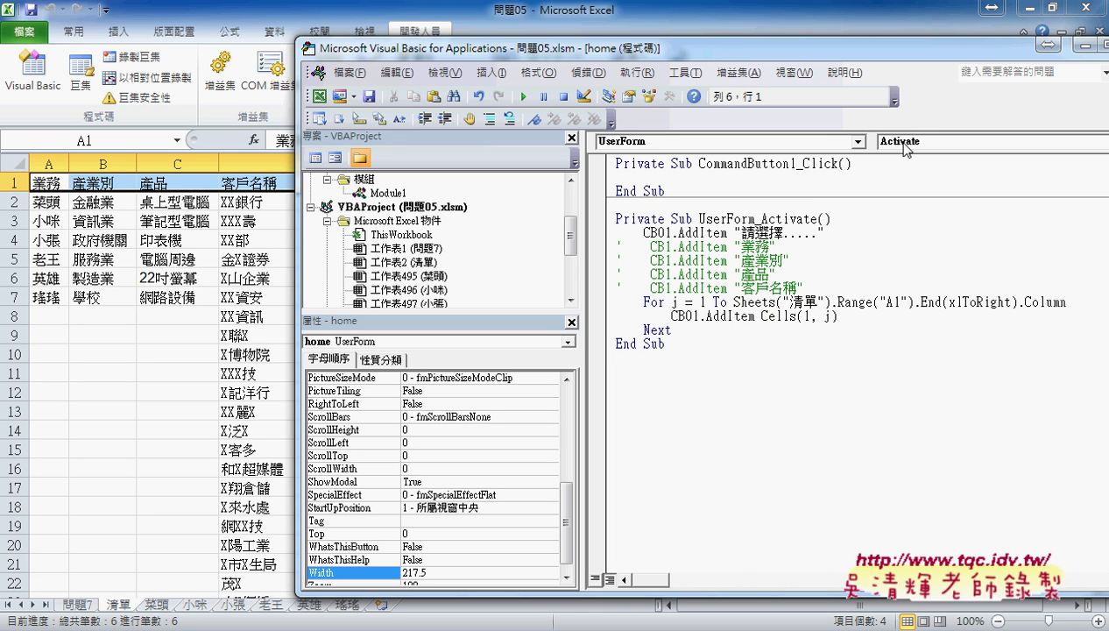
left_click_drag(699, 218, 816, 218)
left_click(895, 143)
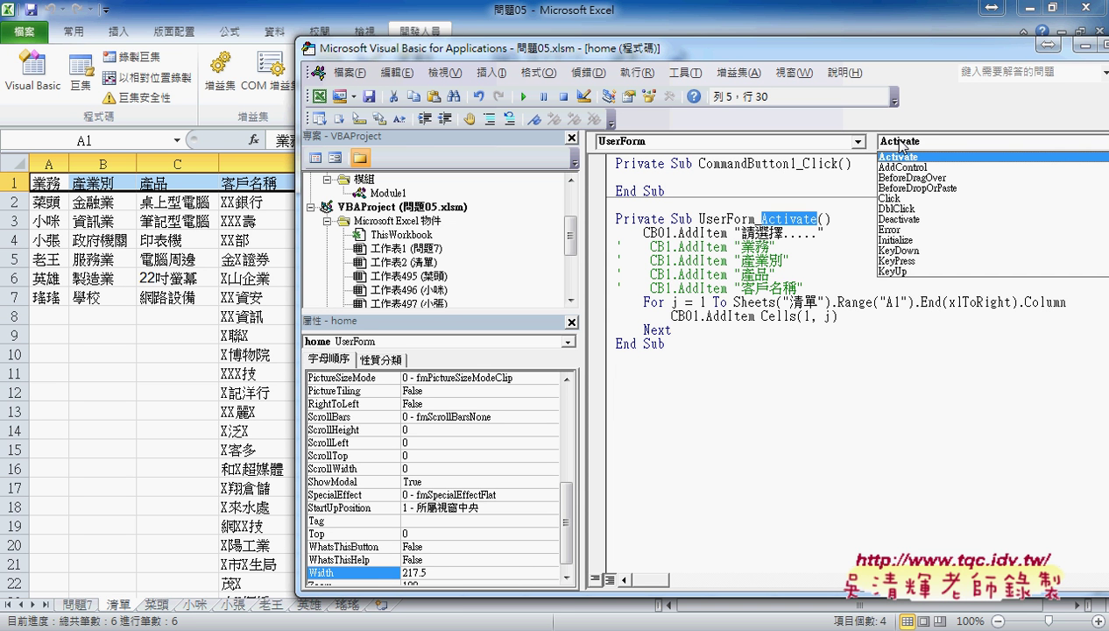
left_click(895, 156)
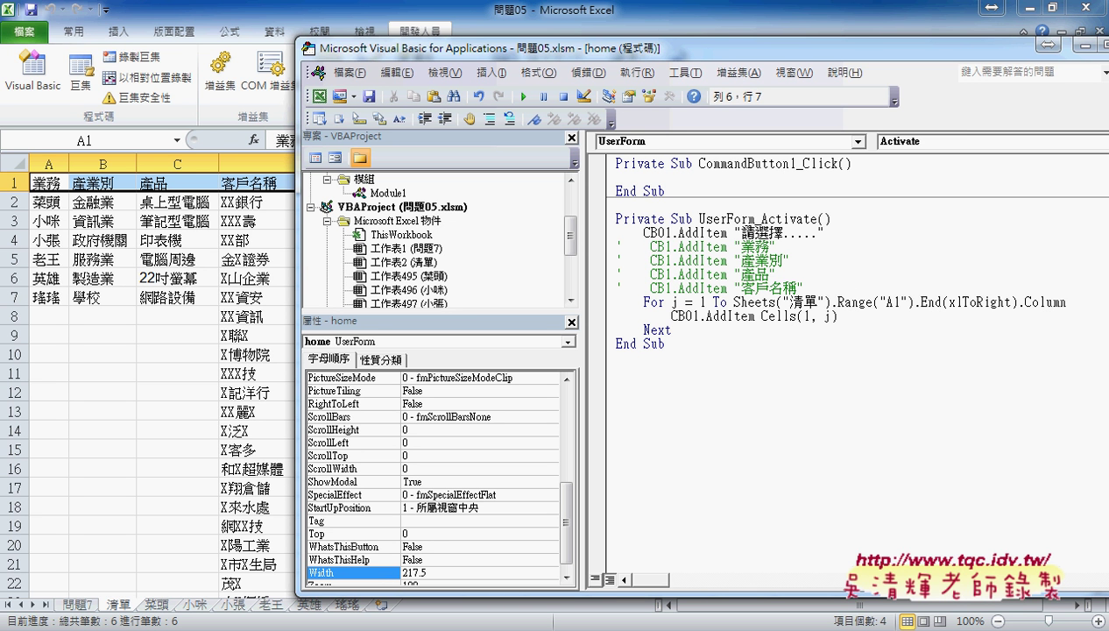
left_click_drag(801, 287, 617, 248)
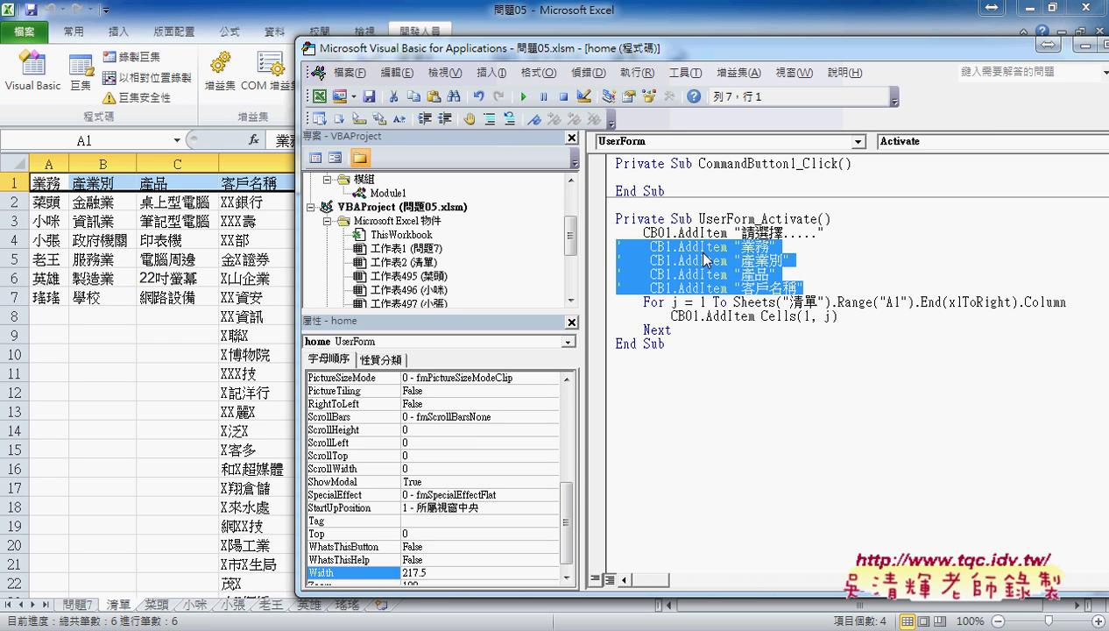
Step: Narrow the Project pane, rename the For loop variable to j, and bring the 清單 worksheet forward
left_click_drag(582, 160, 433, 160)
left_click_drag(470, 54, 538, 19)
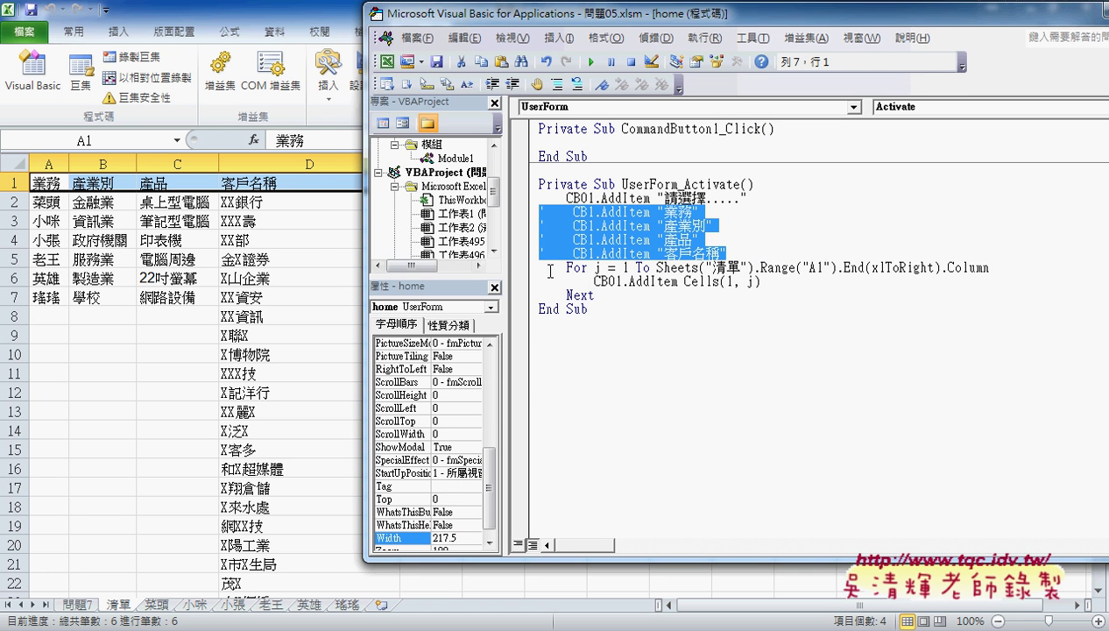
double_click(596, 268)
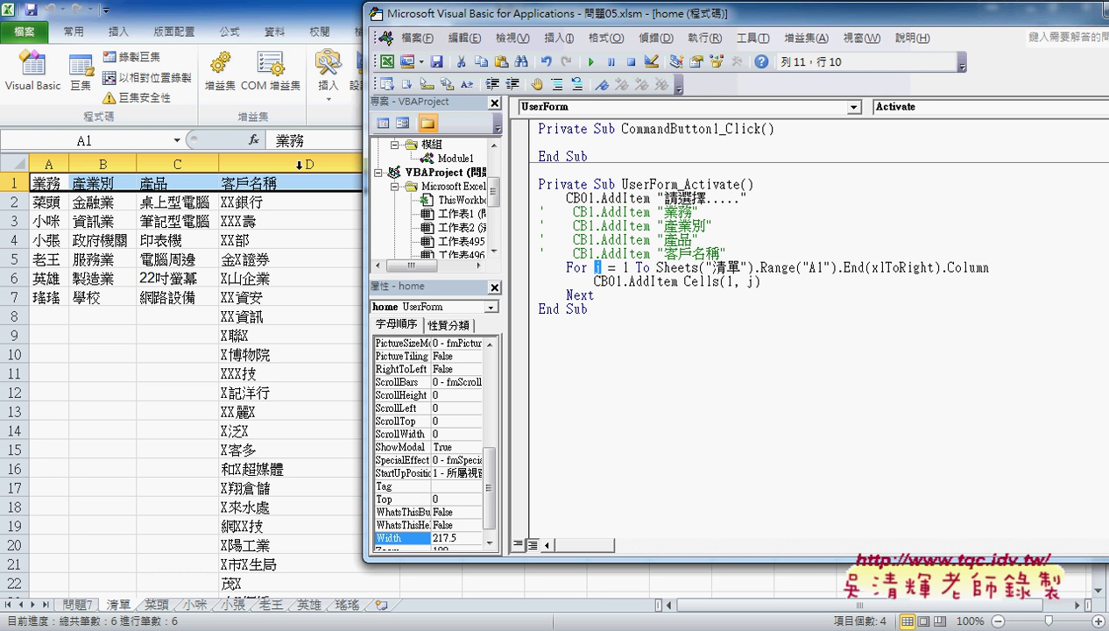
type("j")
left_click(626, 267)
left_click_drag(656, 267, 755, 268)
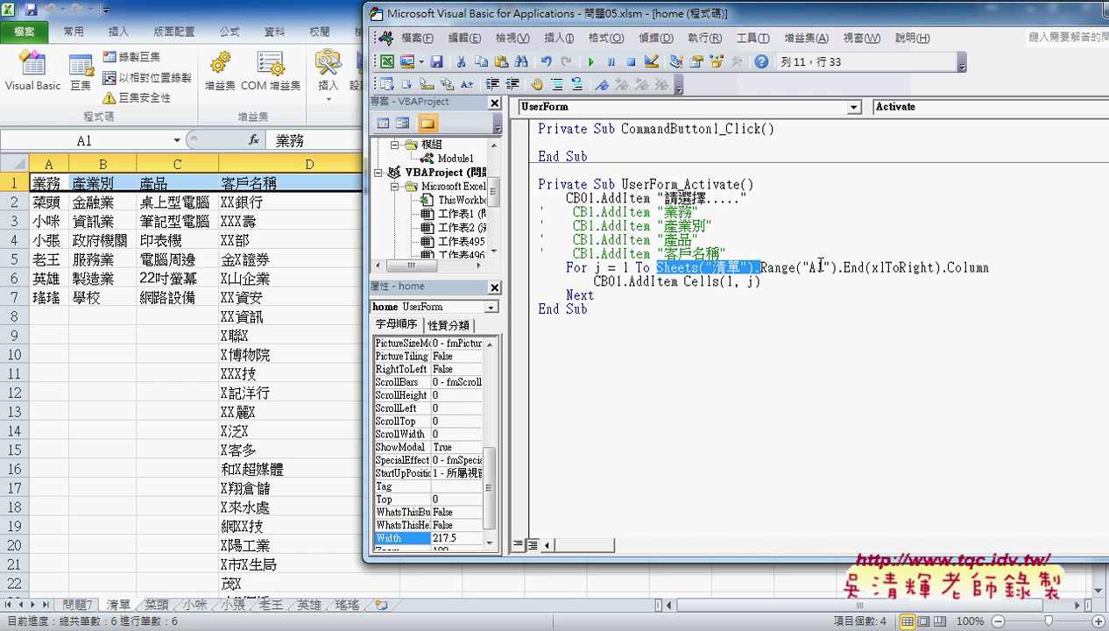
left_click(44, 183)
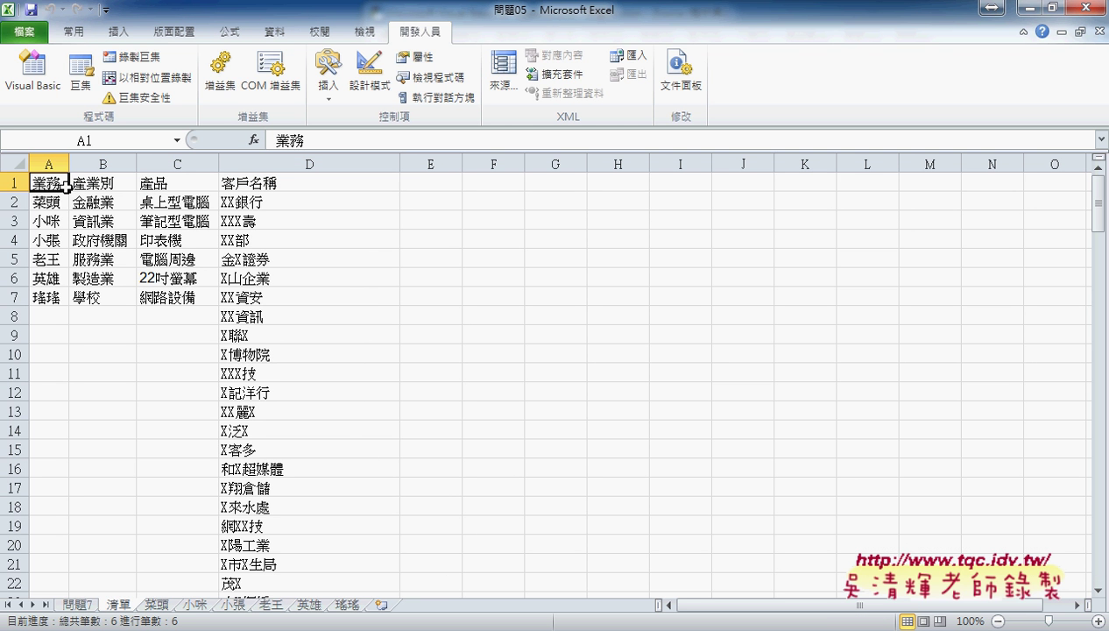
Step: Jump from A1 to D1 (客戶名稱), the last header in row 1, then return to the VBA editor
key("ctrl+Right")
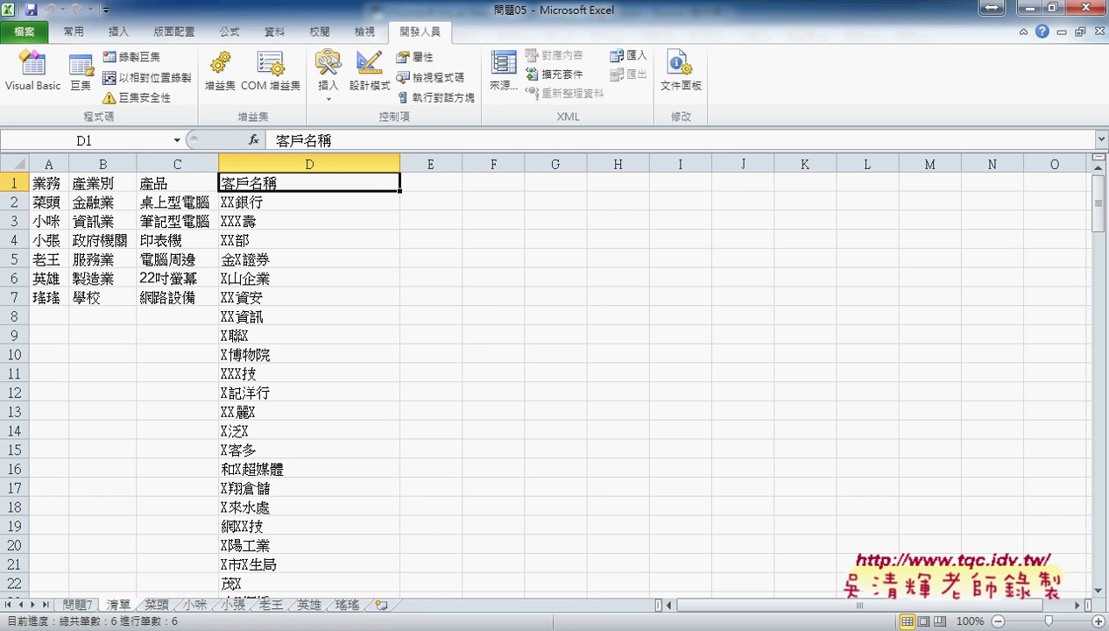
mouse_move(298, 627)
left_click(488, 539)
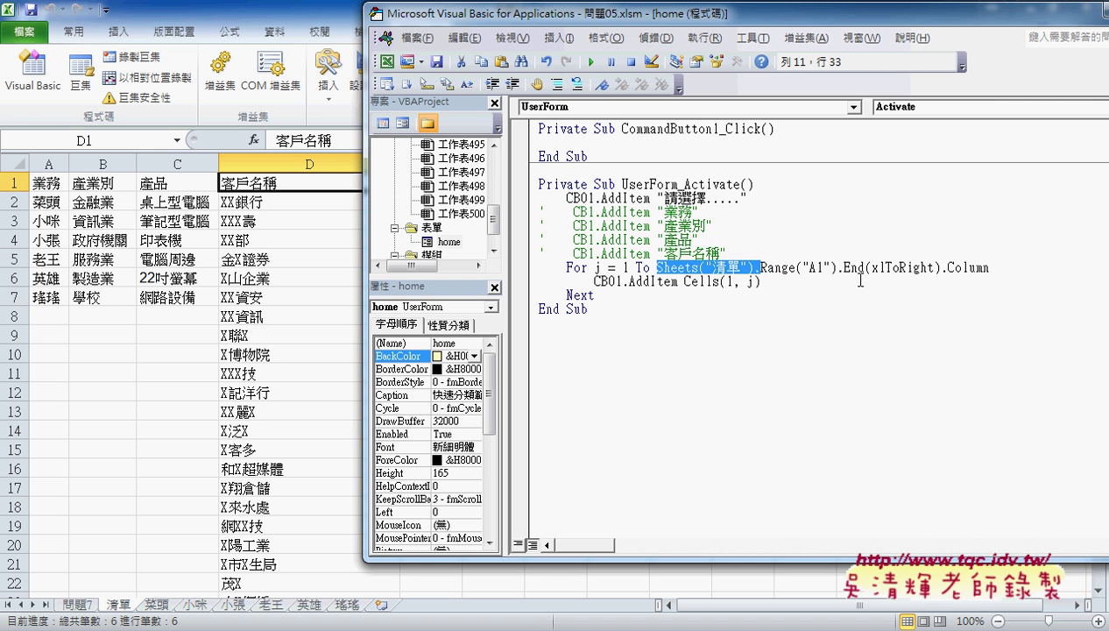
Step: Rewrite the For line's upper limit as Range("A1").End(xlToRight).Column
key("Delete")
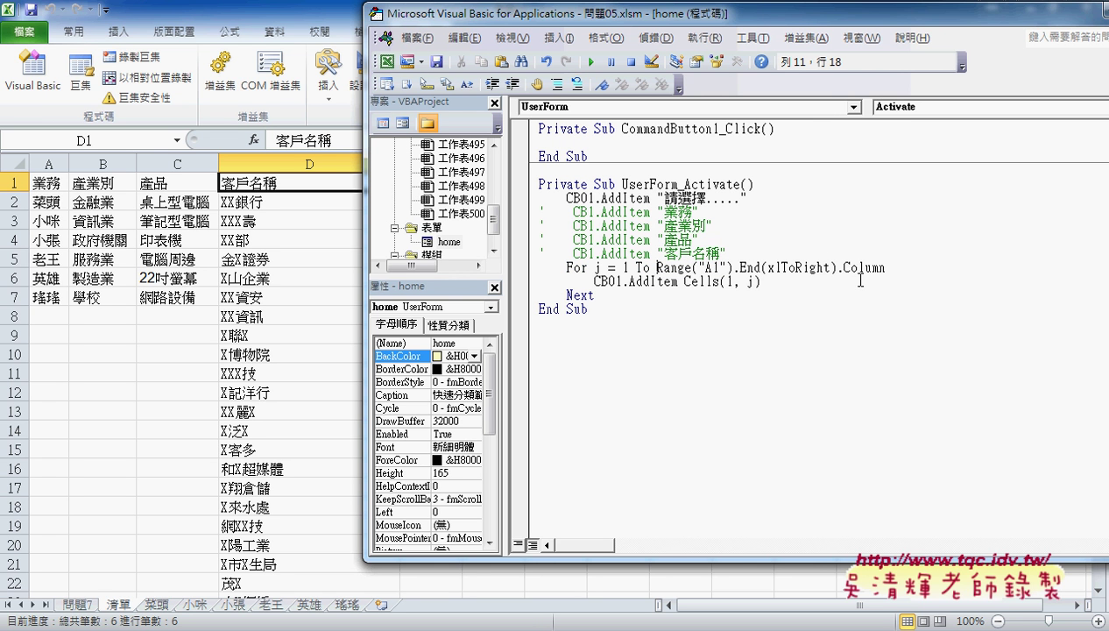
key("ctrl+z")
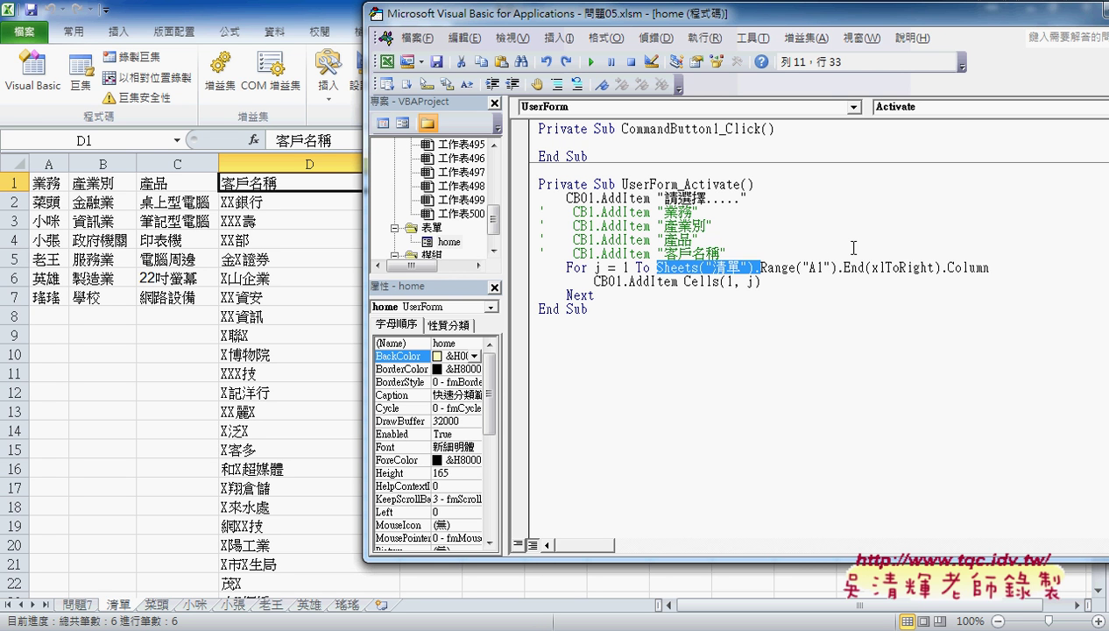
left_click_drag(842, 271, 1013, 269)
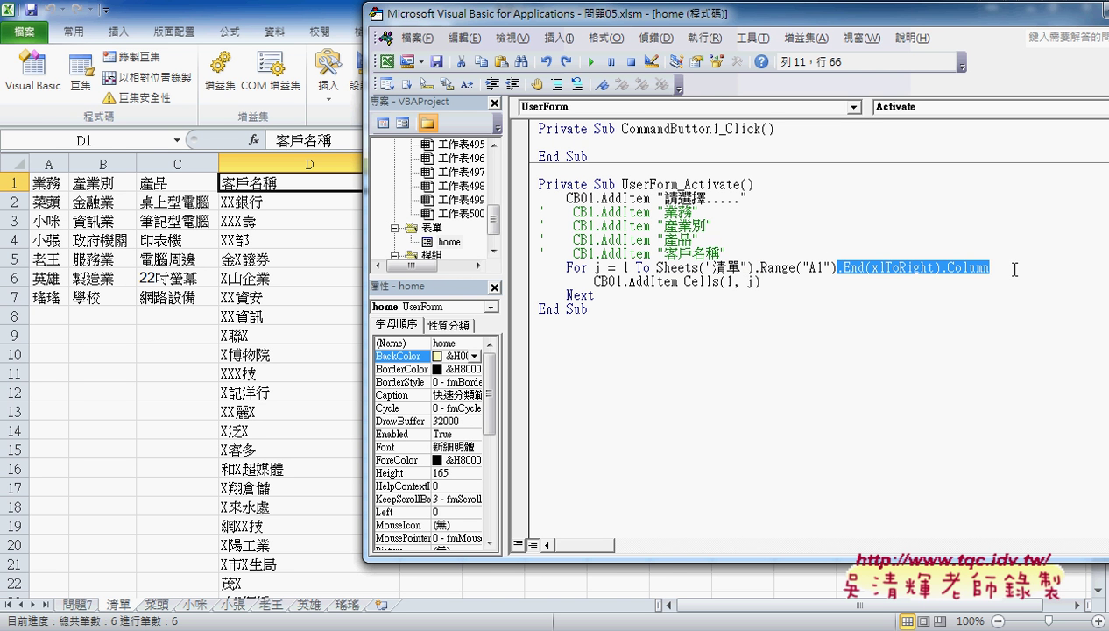
key("Delete")
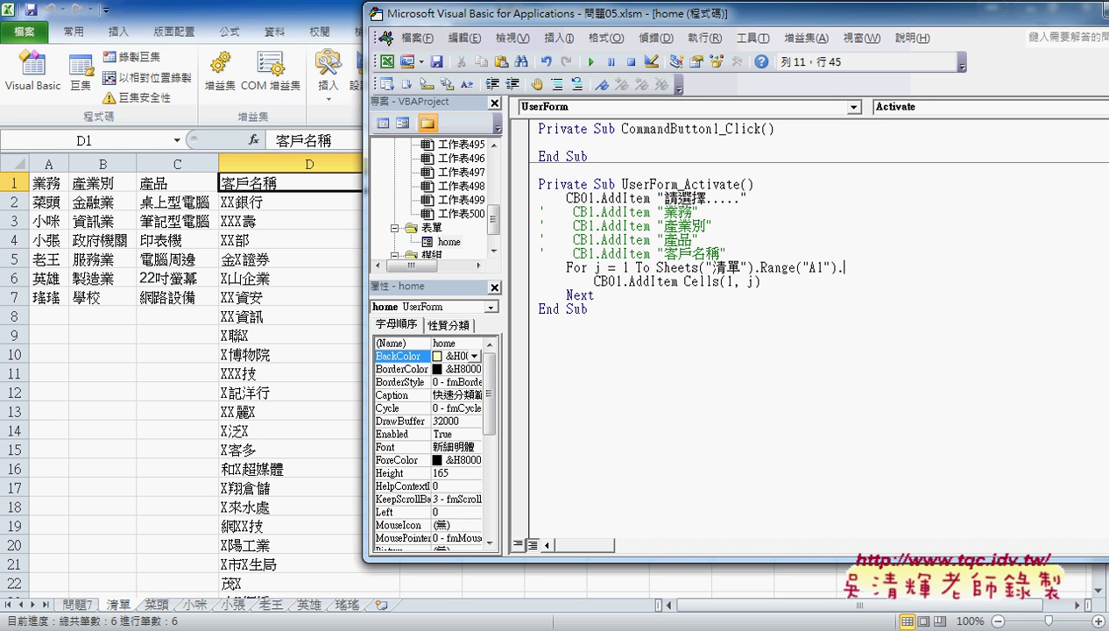
left_click(753, 268)
left_click_drag(759, 268, 657, 268)
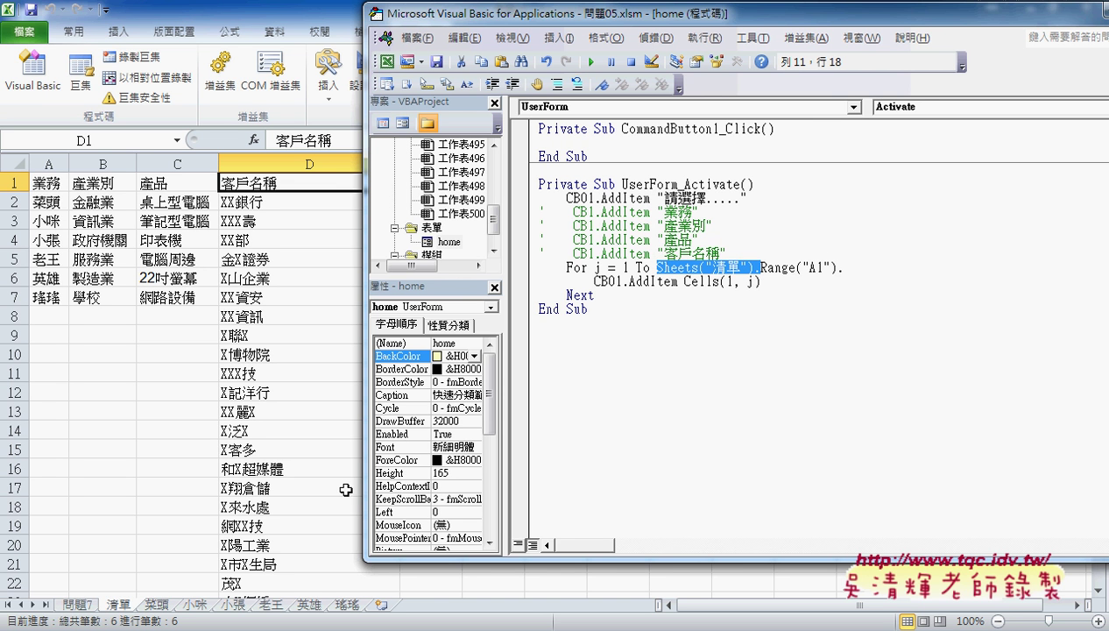
key("Delete")
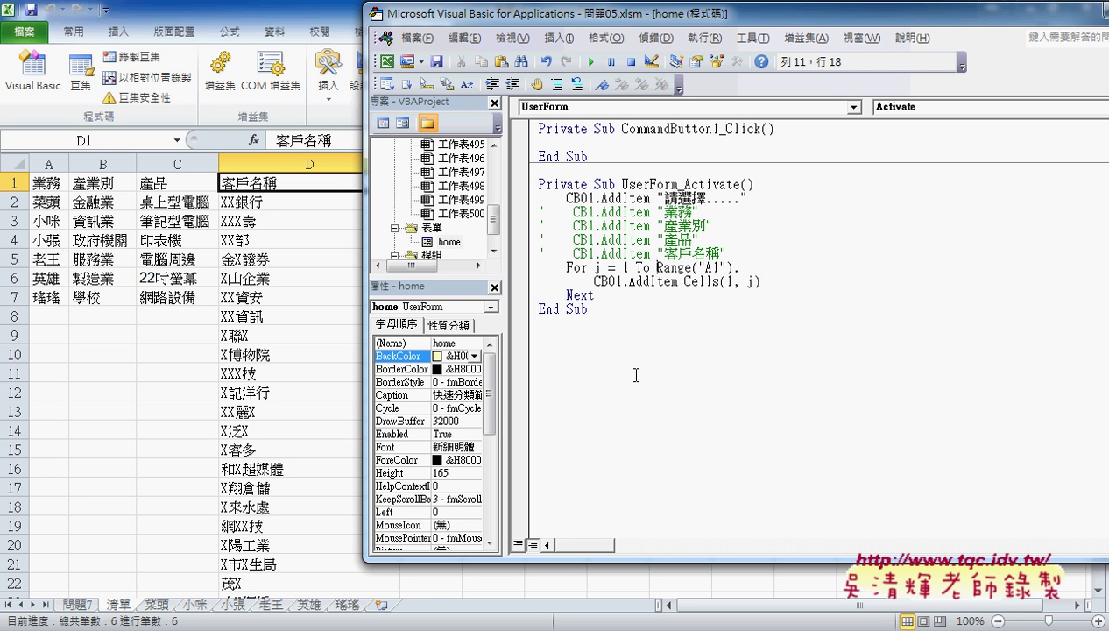
left_click(734, 268)
type(".End")
type(" (")
key("Down")
key("Down")
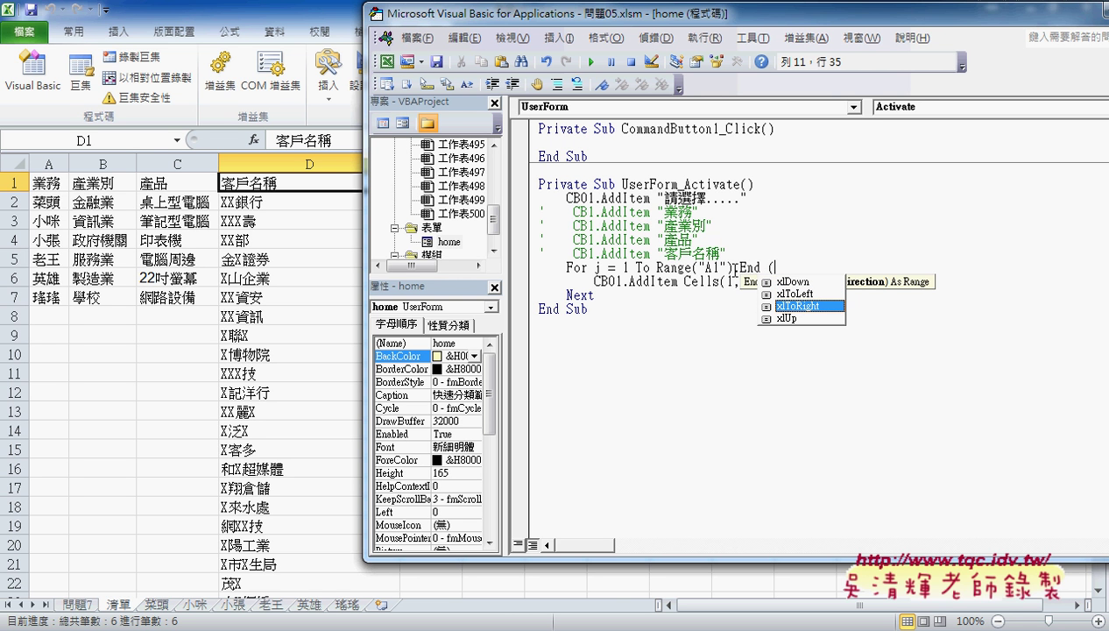
type(")")
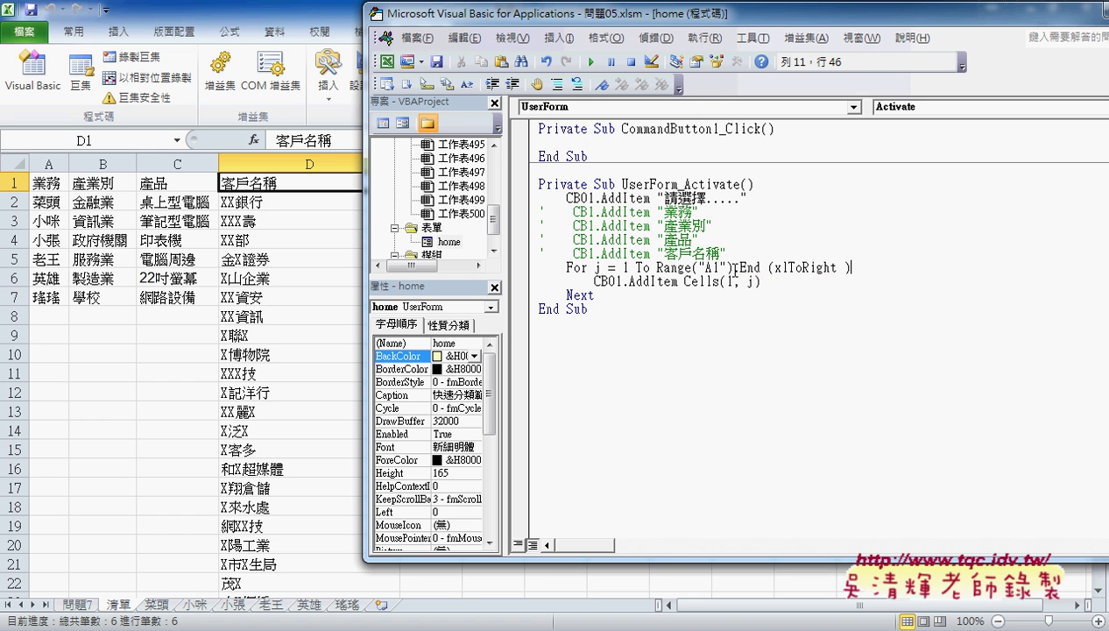
type(".")
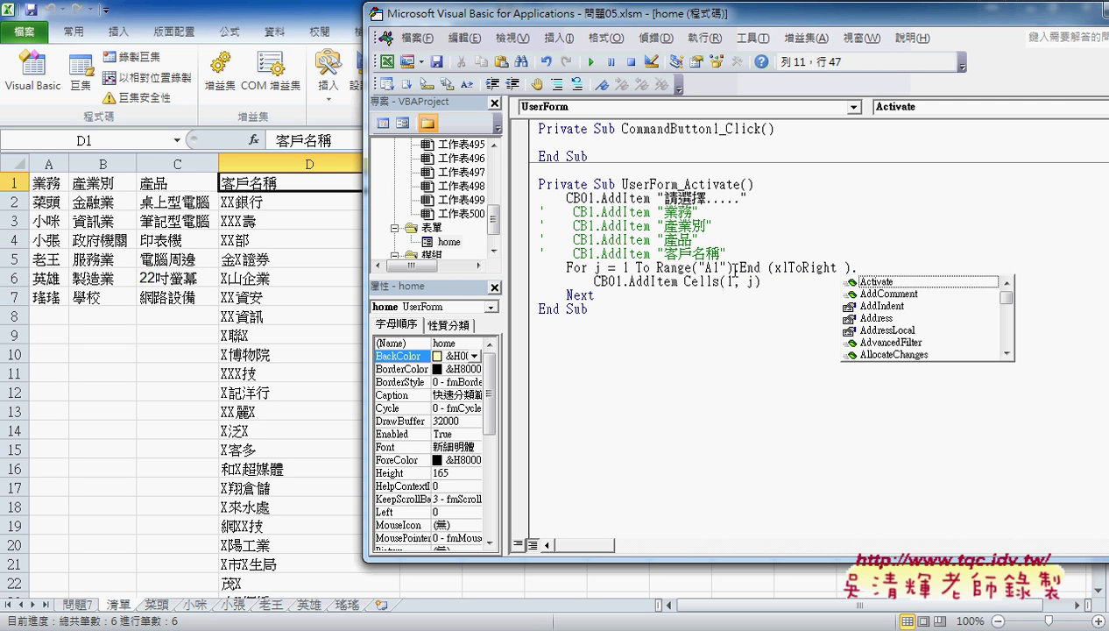
type("T")
type("co")
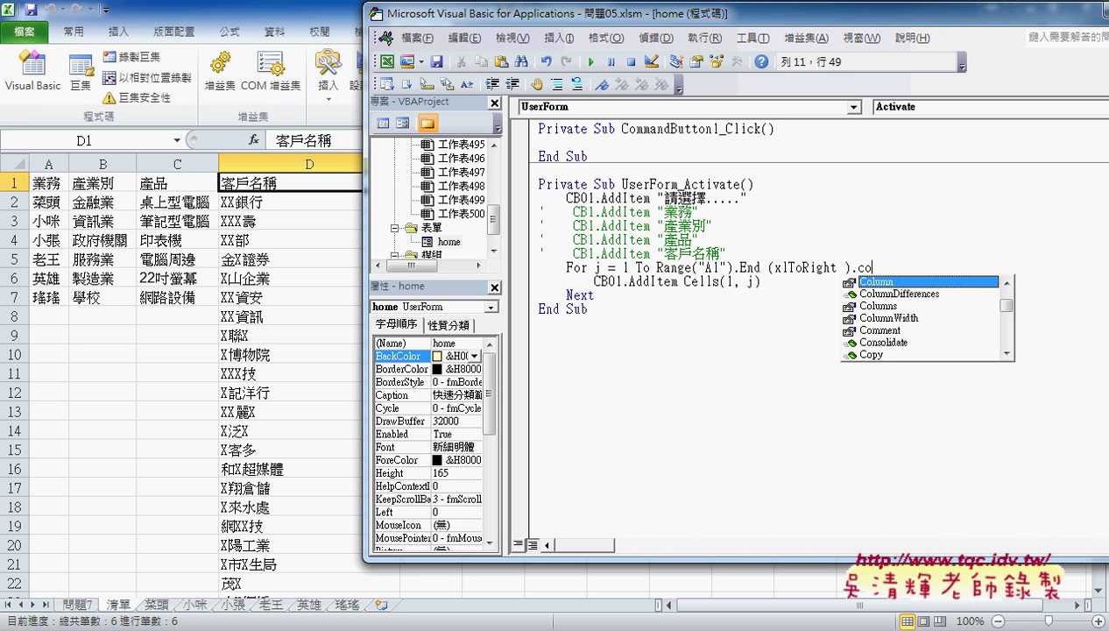
key("Tab")
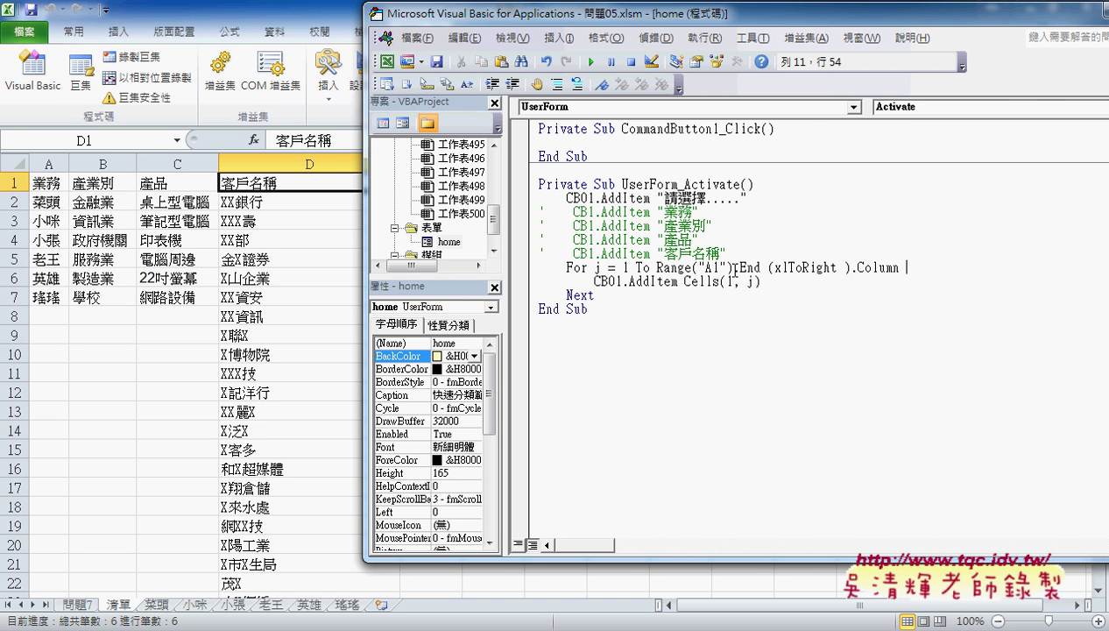
left_click(766, 363)
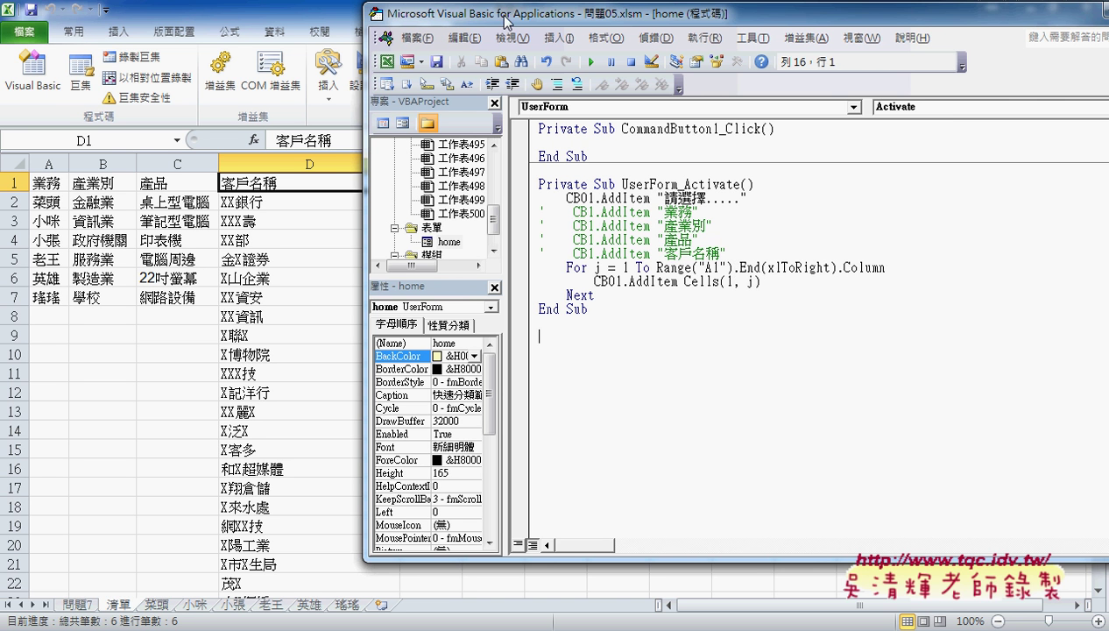
Step: Qualify the range with Sheets("清單") and select the commented hard-coded AddItem lines
left_click_drag(500, 14, 602, 18)
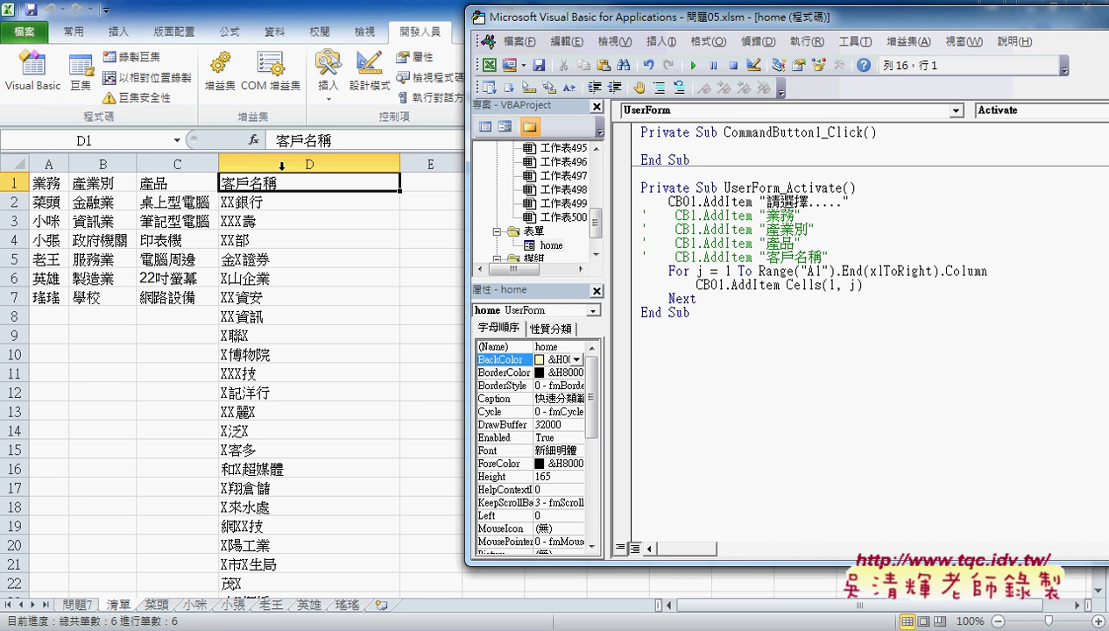
left_click_drag(988, 271, 780, 271)
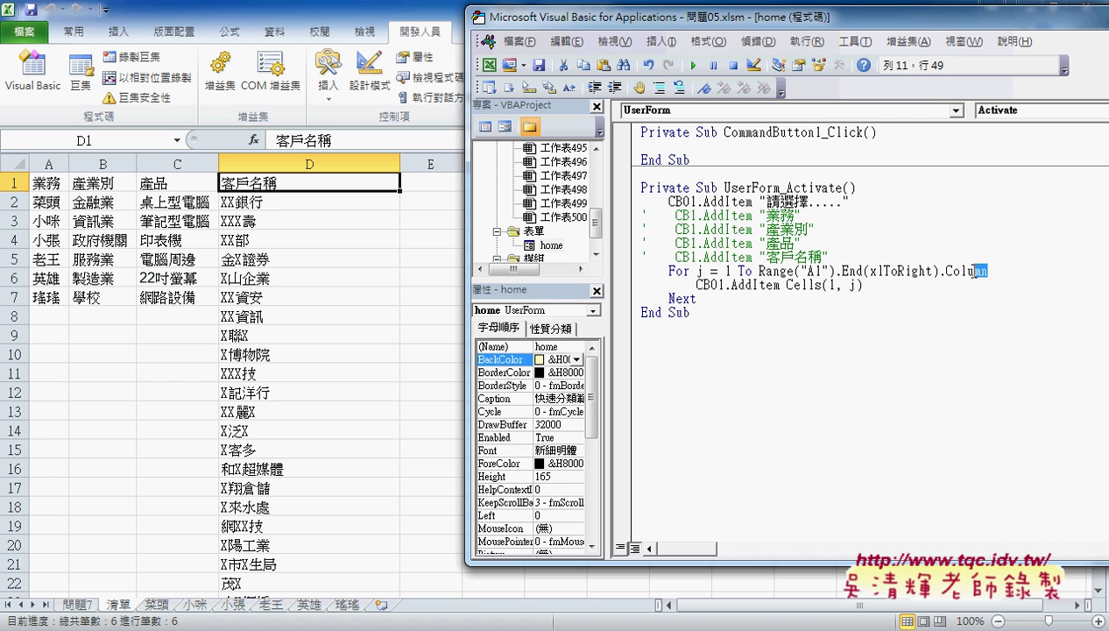
left_click(756, 270)
type("s")
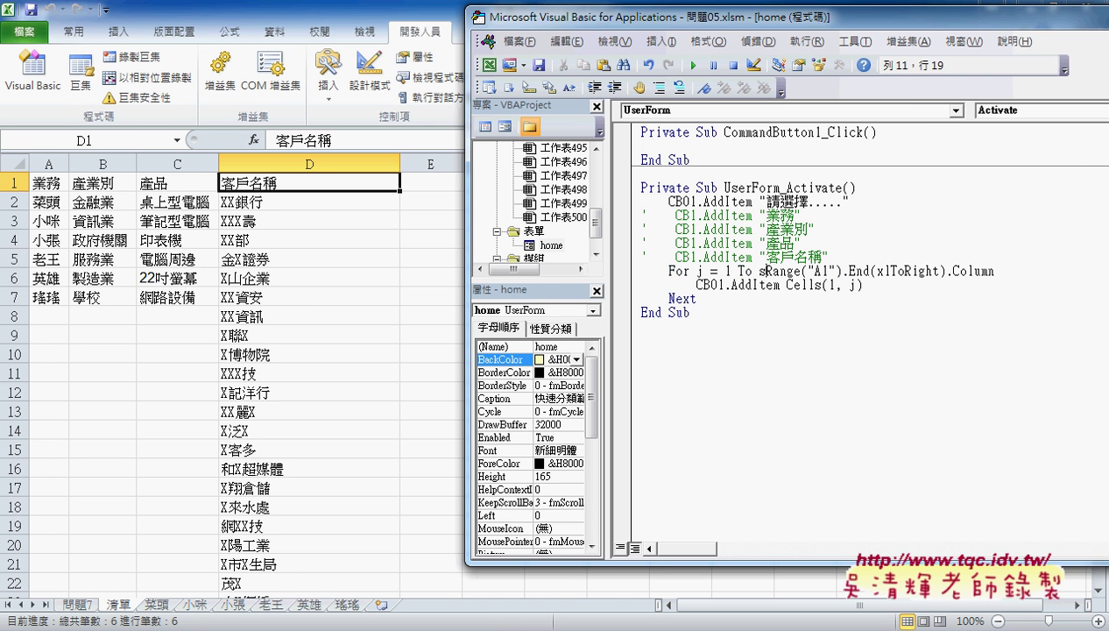
type("heets")
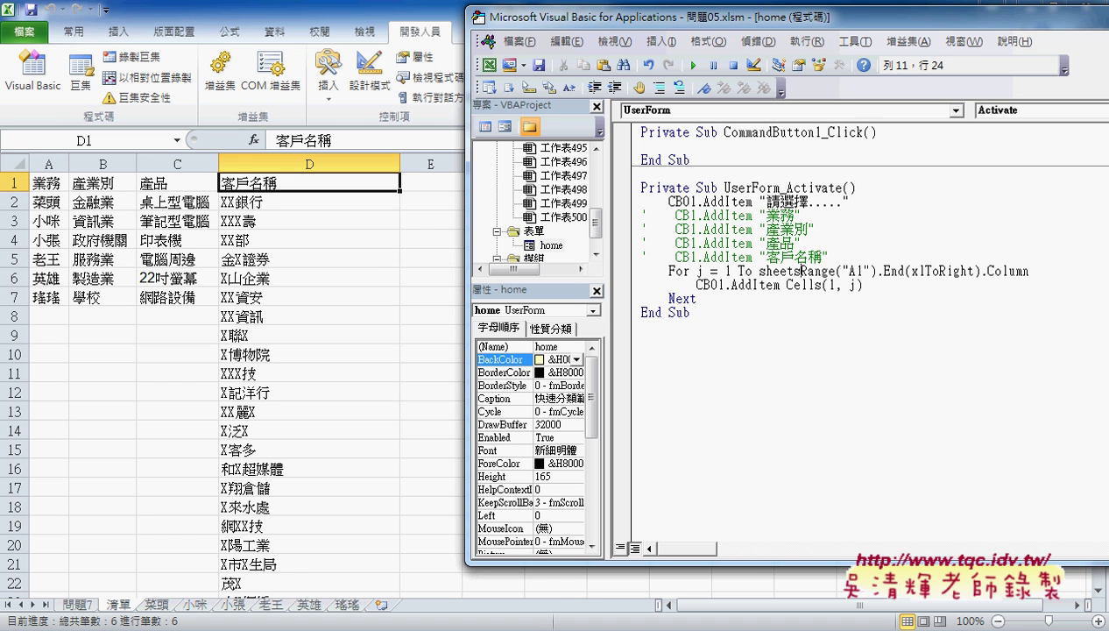
type("()")
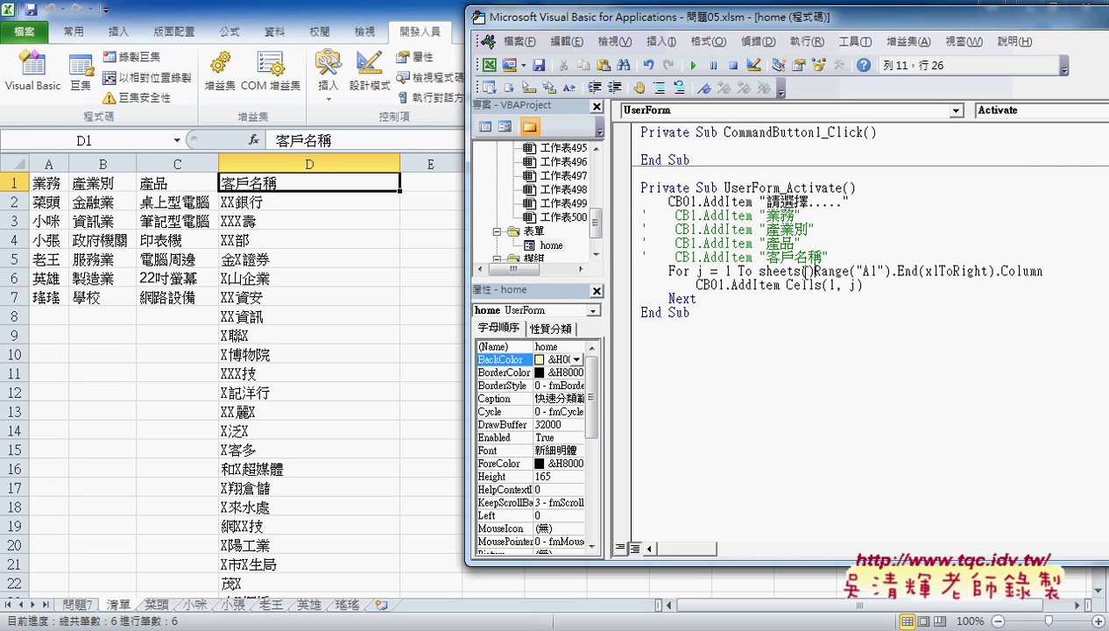
type(".")
key("Escape")
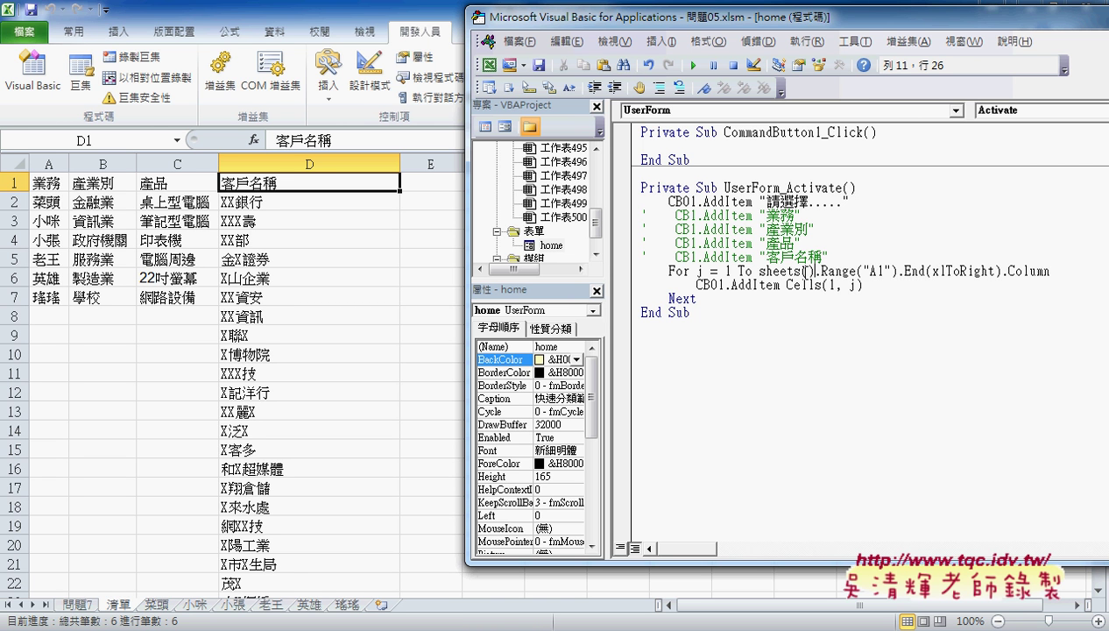
key("Left")
key("Left")
type("\"\"")
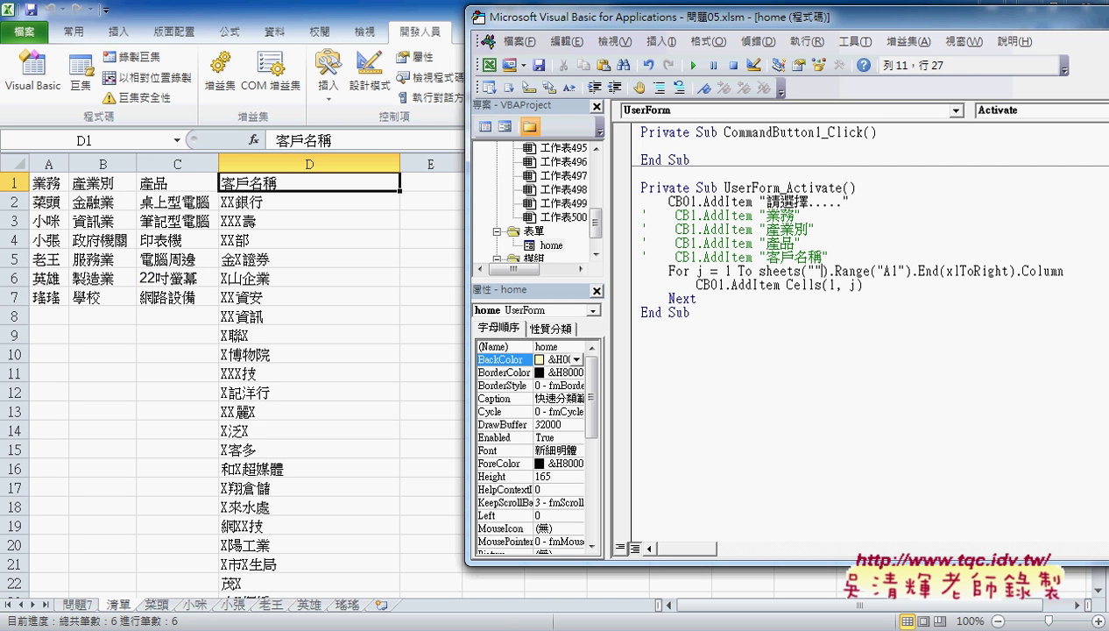
left_click(806, 271)
type("清勾")
key("Return")
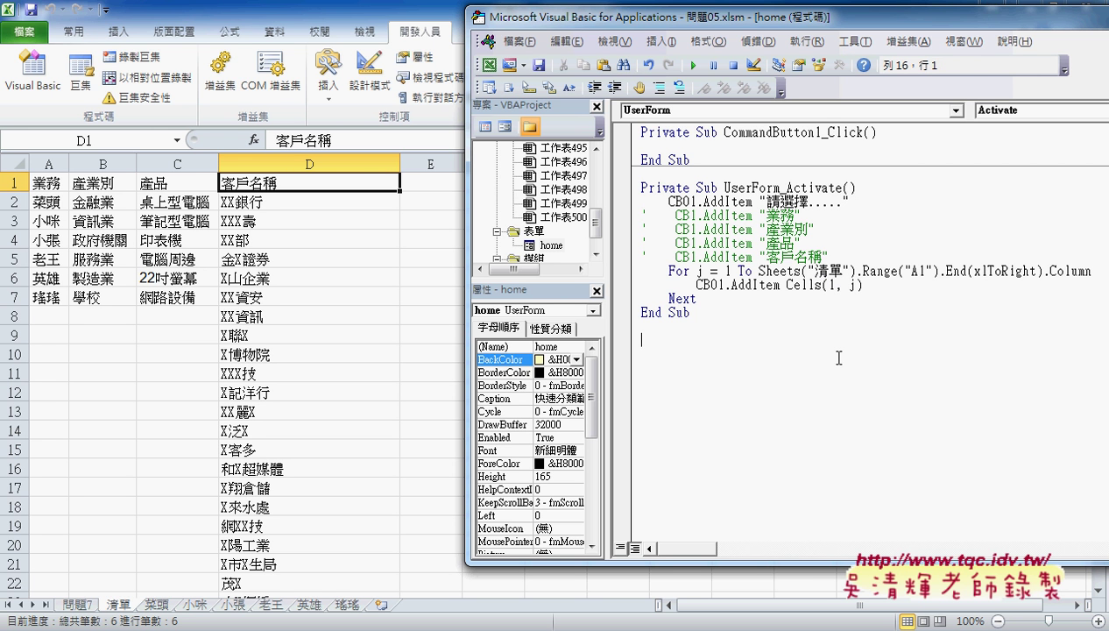
mouse_move(854, 201)
left_mouse_down()
mouse_move(674, 214)
mouse_move(642, 198)
left_mouse_up()
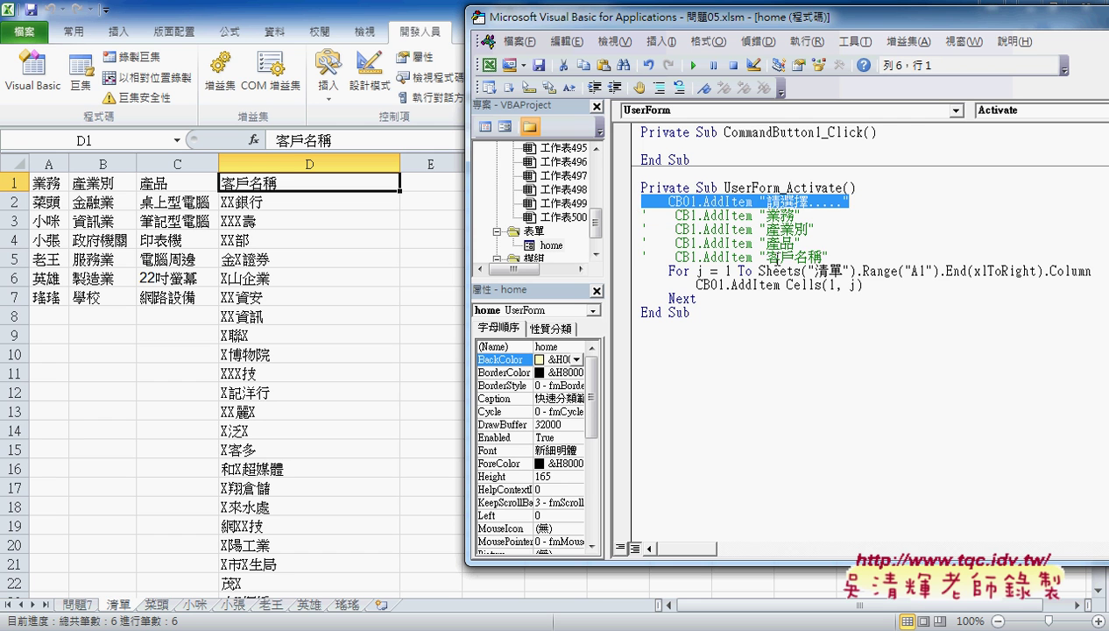
mouse_move(828, 257)
left_mouse_down()
mouse_move(637, 224)
mouse_move(637, 213)
left_mouse_up()
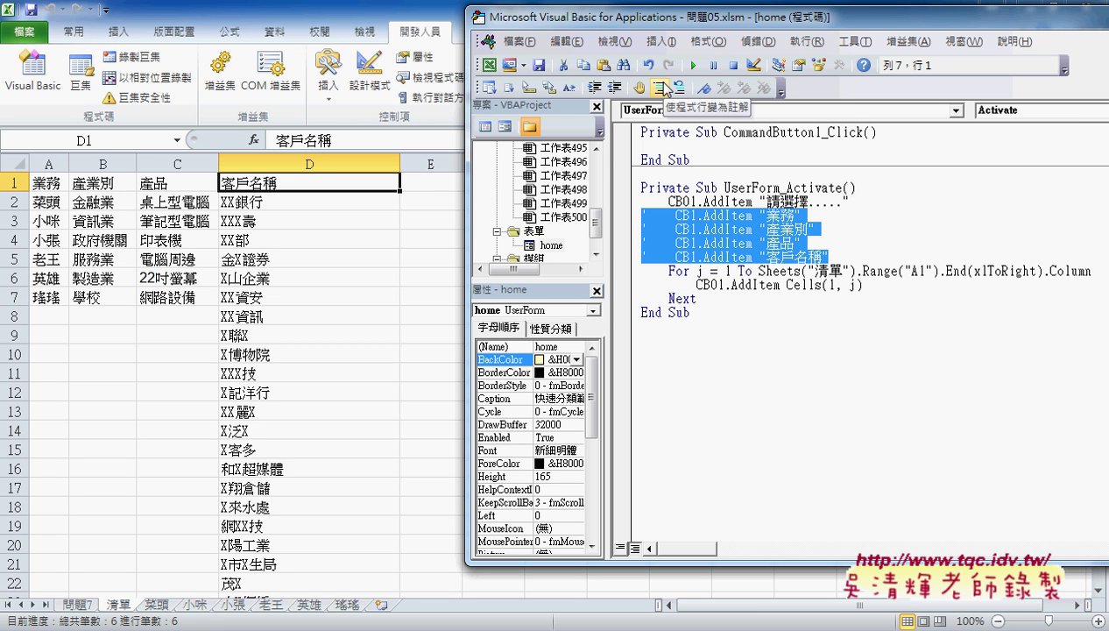
Step: Run the form and check the combo box lists 請選擇....., 業務, 產業別, 產品, 客戶名稱, then close it and go to 問題7
left_click(693, 65)
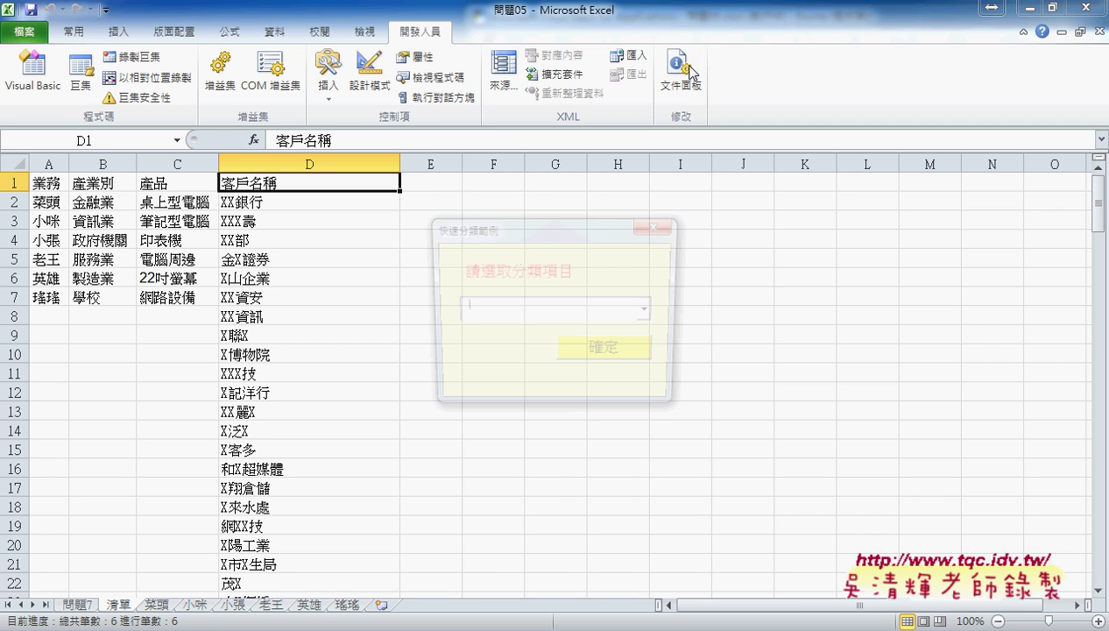
left_click(650, 311)
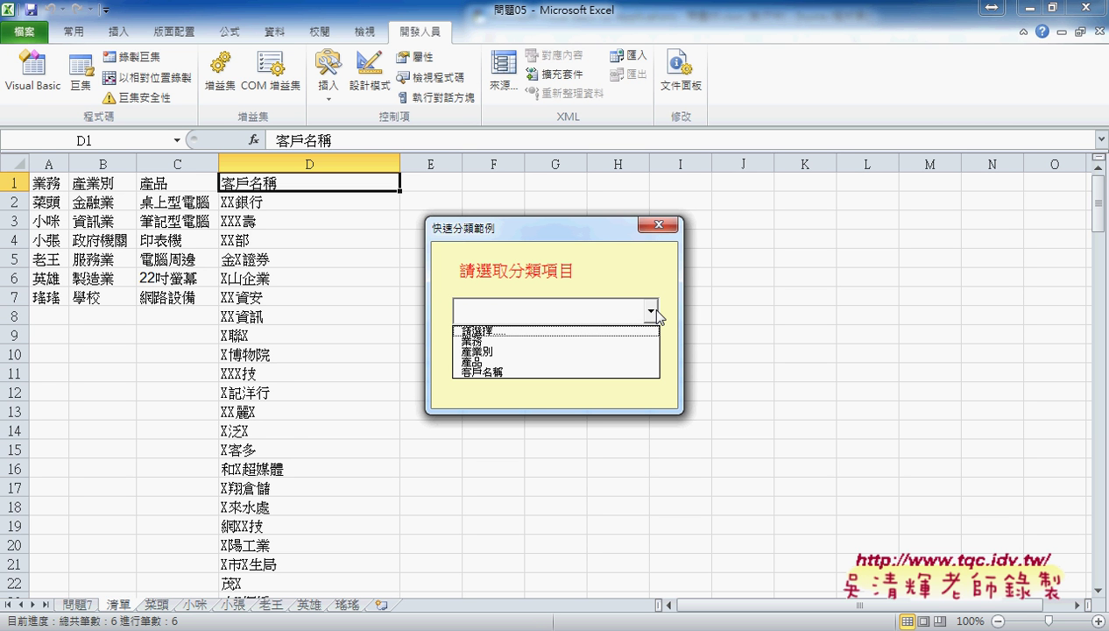
left_click(660, 227)
left_click(75, 604)
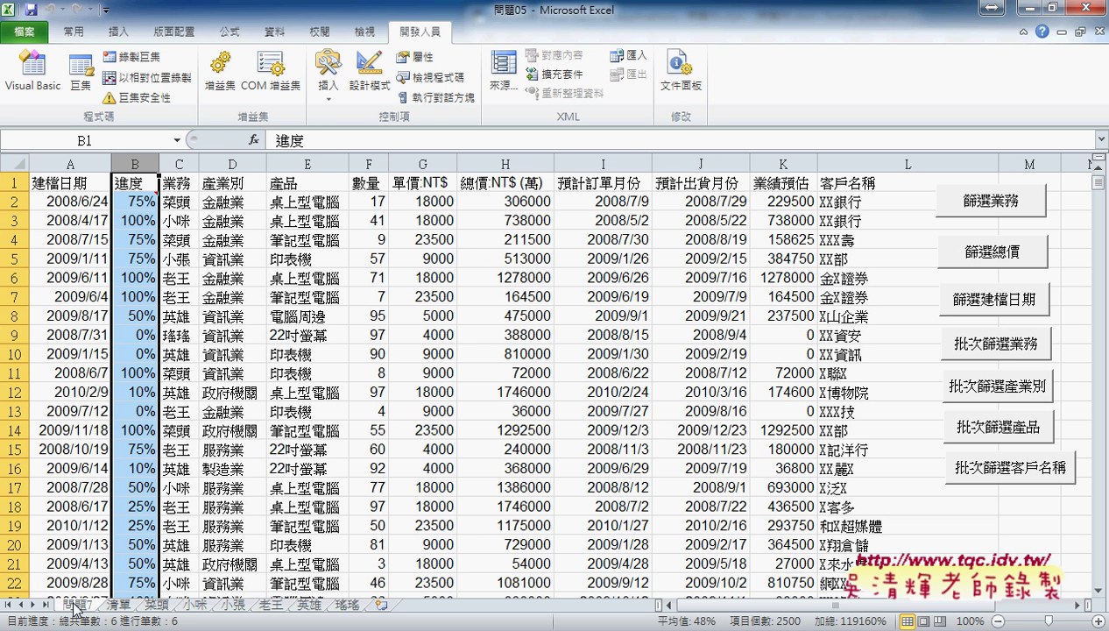
Step: Copy the 進度 column from 問題7 and paste it into column E of 清單
right_click(131, 218)
left_click(120, 605)
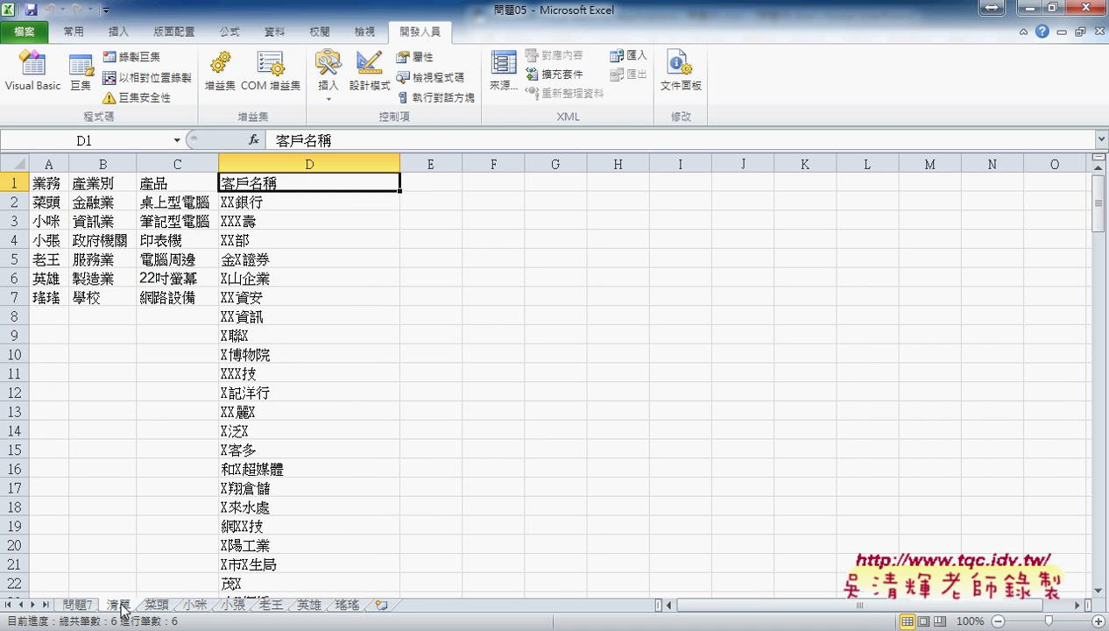
left_click(430, 182)
right_click(433, 186)
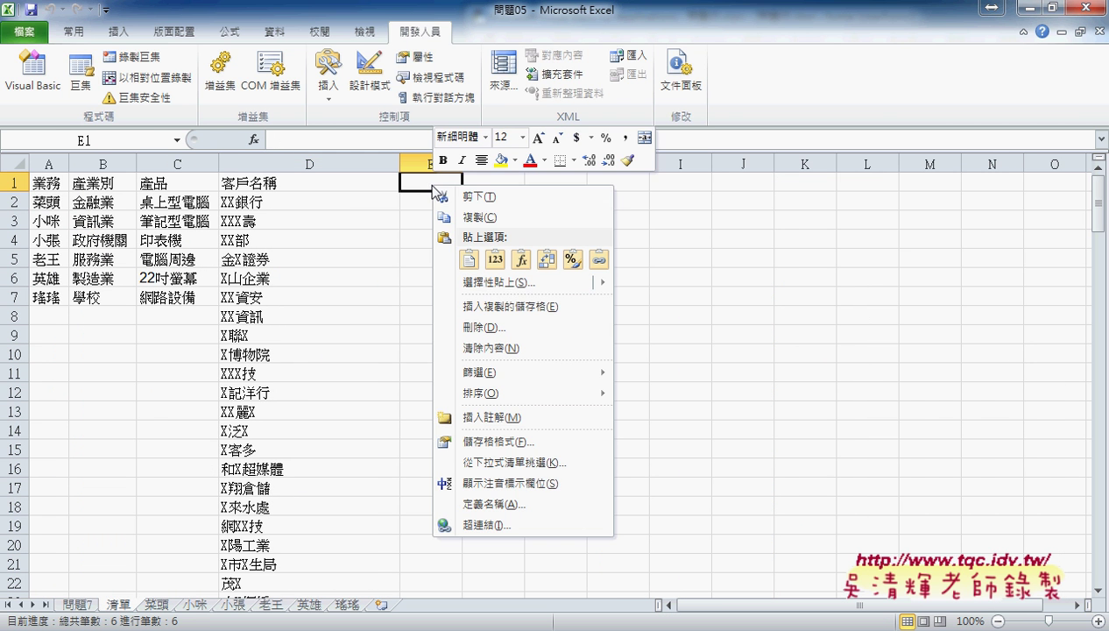
left_click(468, 259)
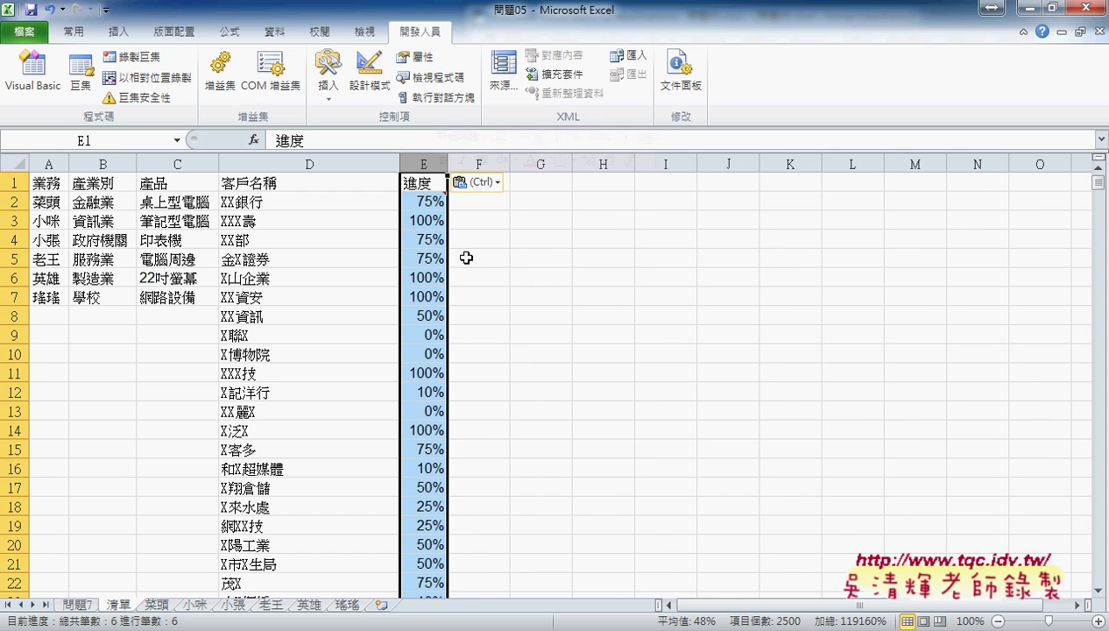
Step: Remove duplicates from column E, leaving 75%, 100%, 50%, 0%, 10%, 25%
left_click(275, 32)
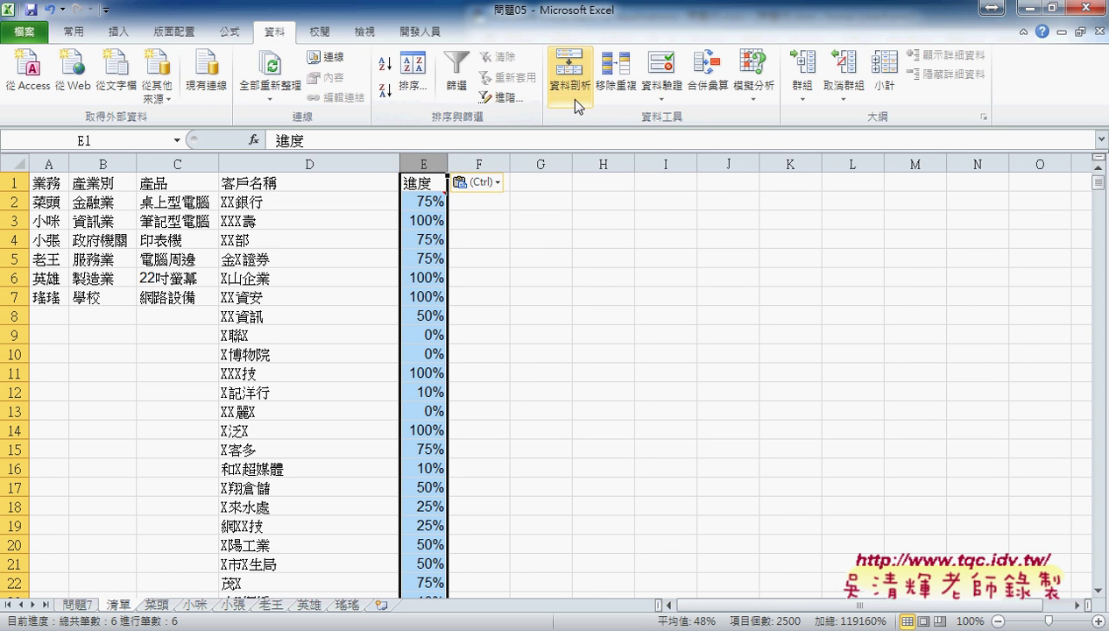
left_click(616, 79)
left_click(407, 256)
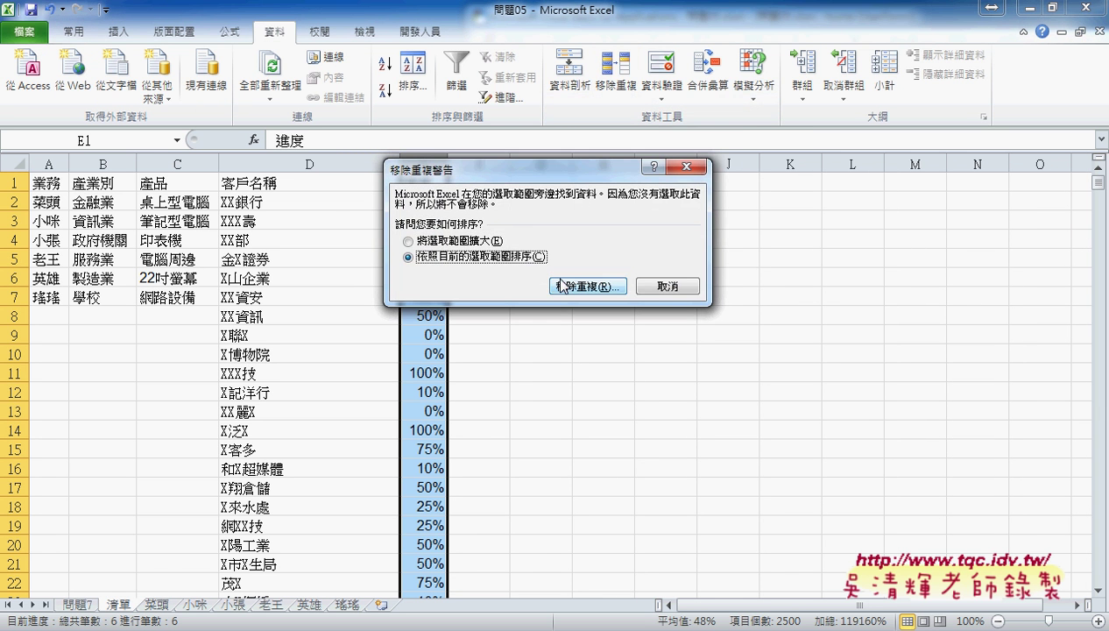
left_click(561, 285)
left_click(648, 334)
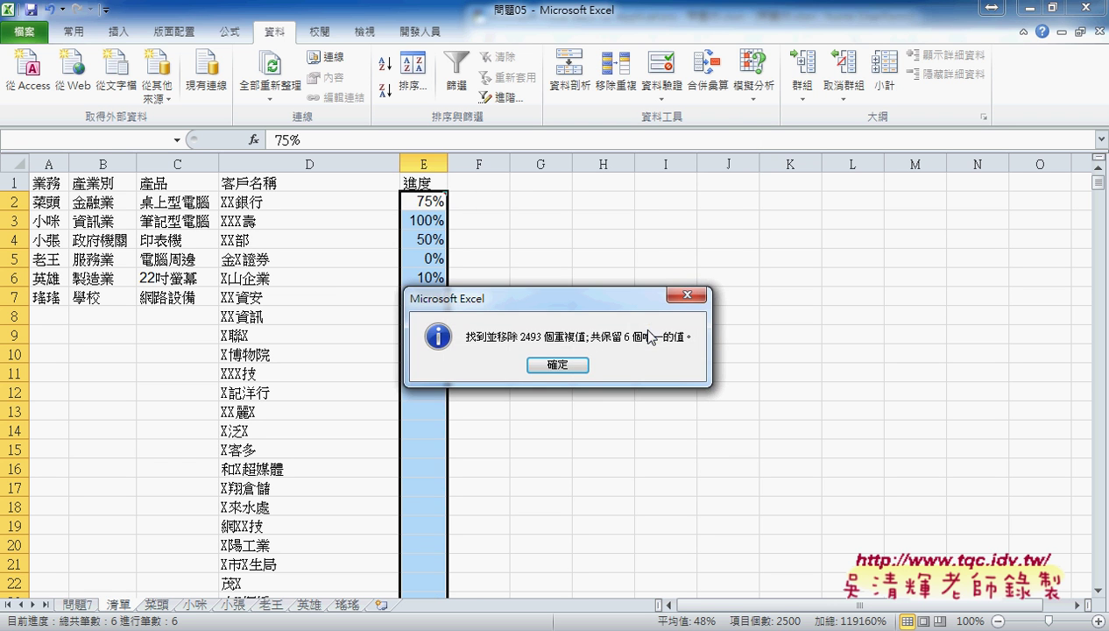
left_click(557, 364)
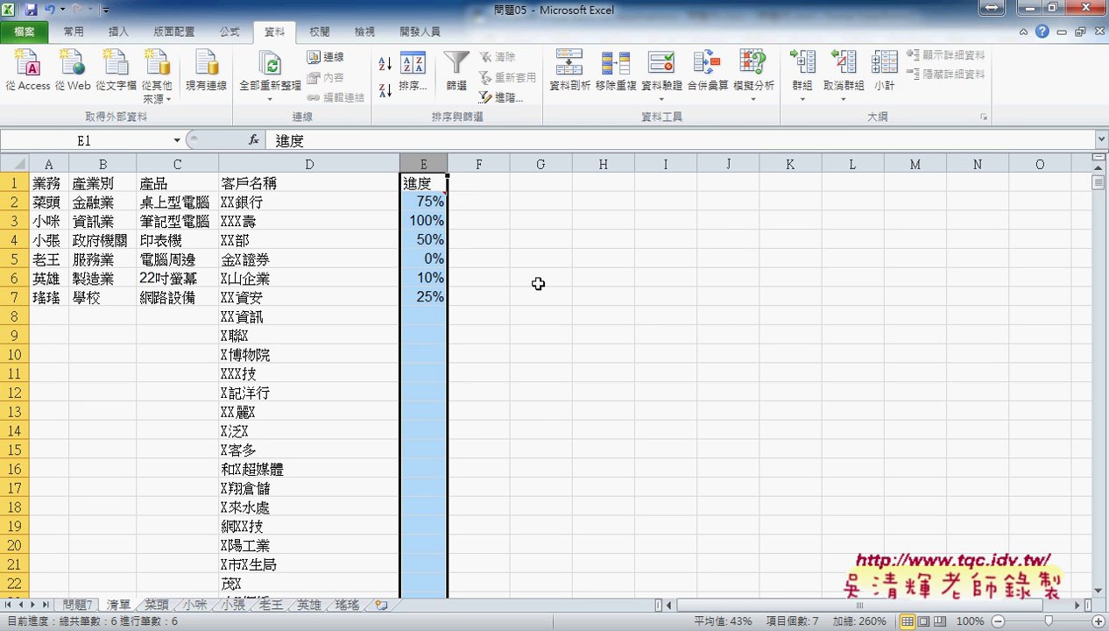
Step: Set a breakpoint on the Activate routine's For line and run the form to it
mouse_move(359, 626)
left_click(451, 565)
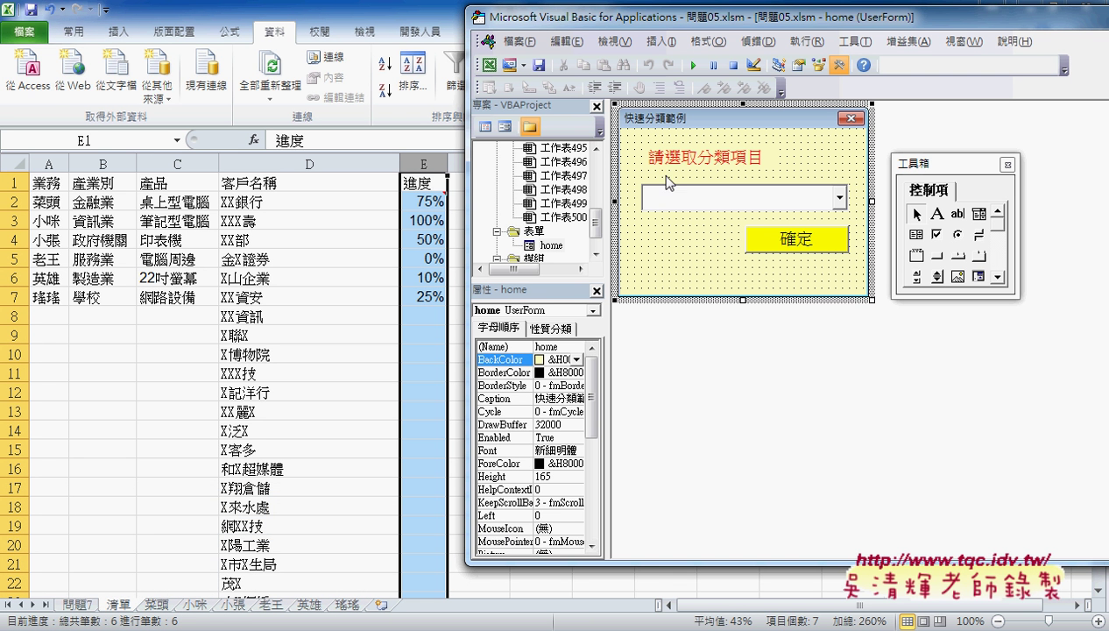
double_click(723, 243)
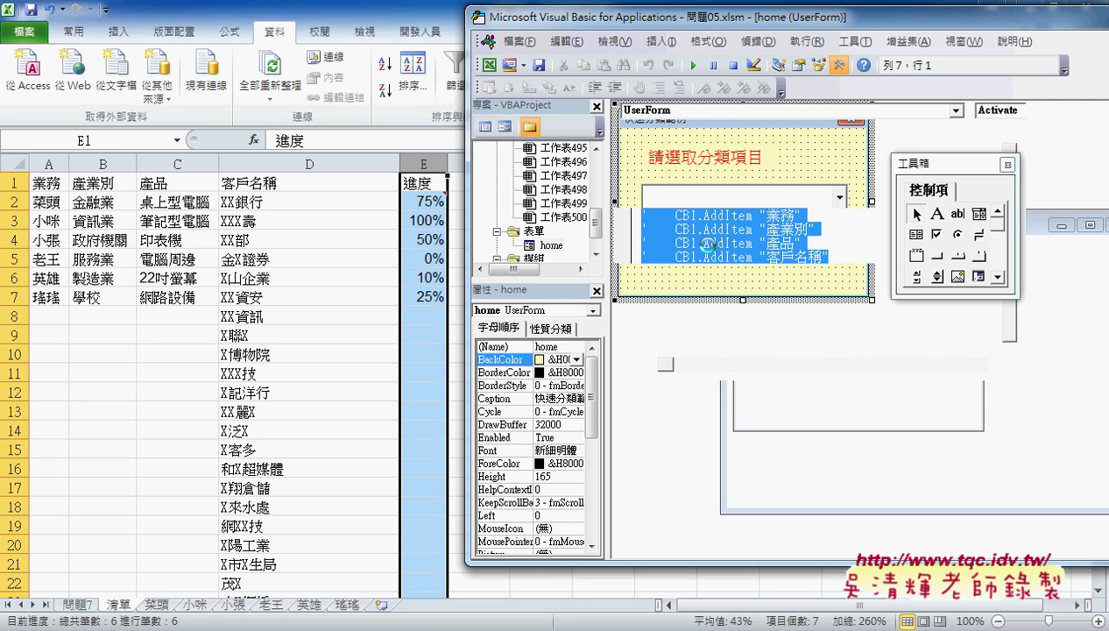
left_click(624, 271)
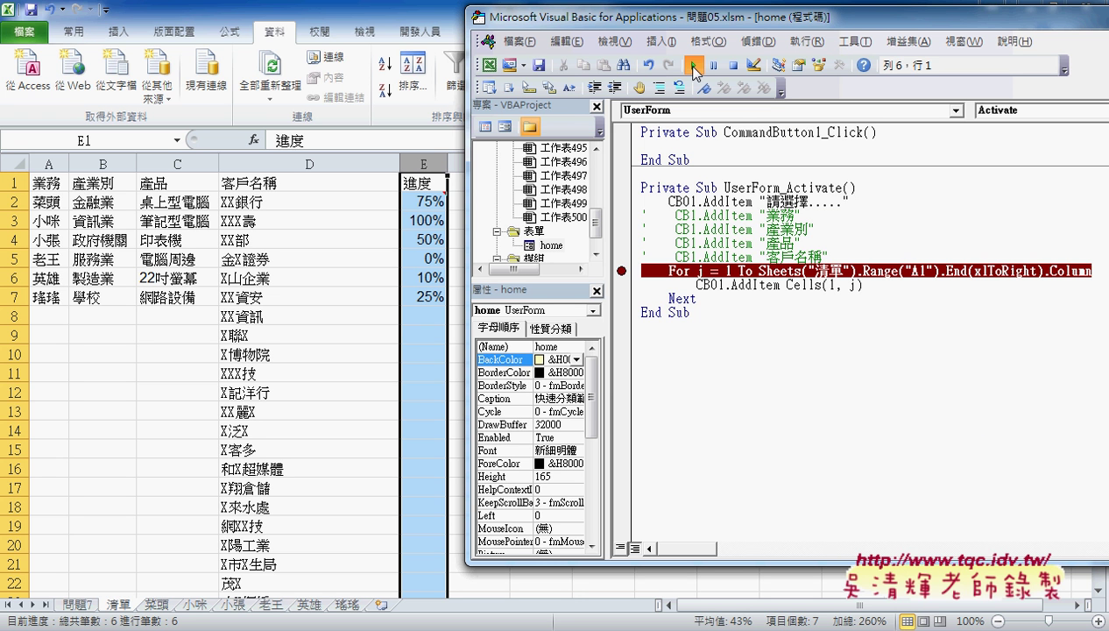
left_click(693, 65)
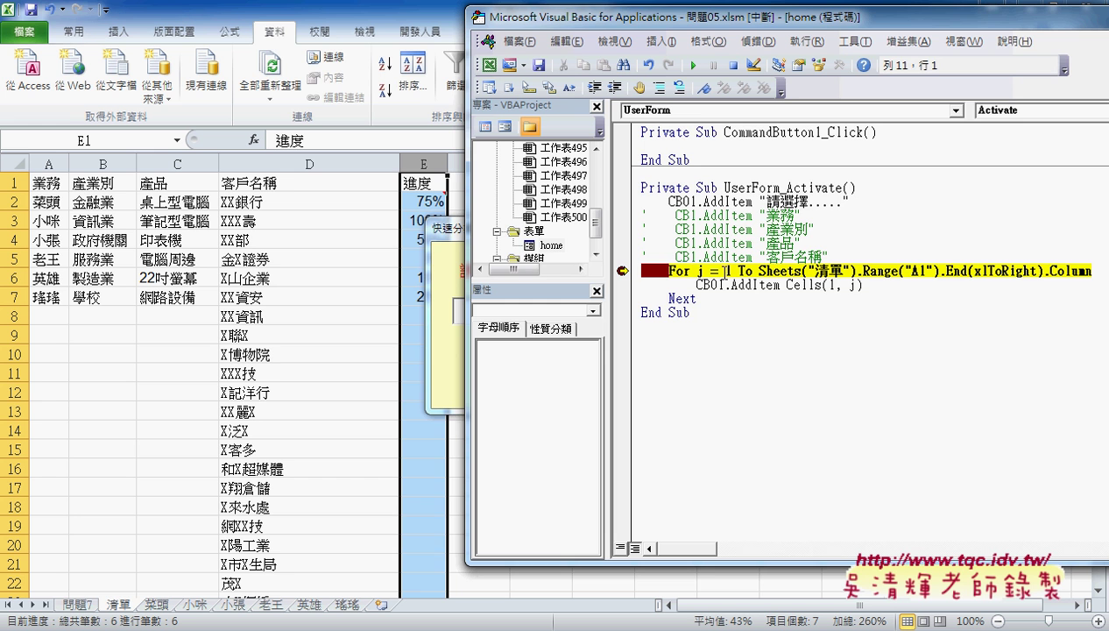
Step: Evaluate the loop's upper-limit expression in the Immediate window, getting 5, then clear the breakpoint
left_click_drag(736, 24, 542, 24)
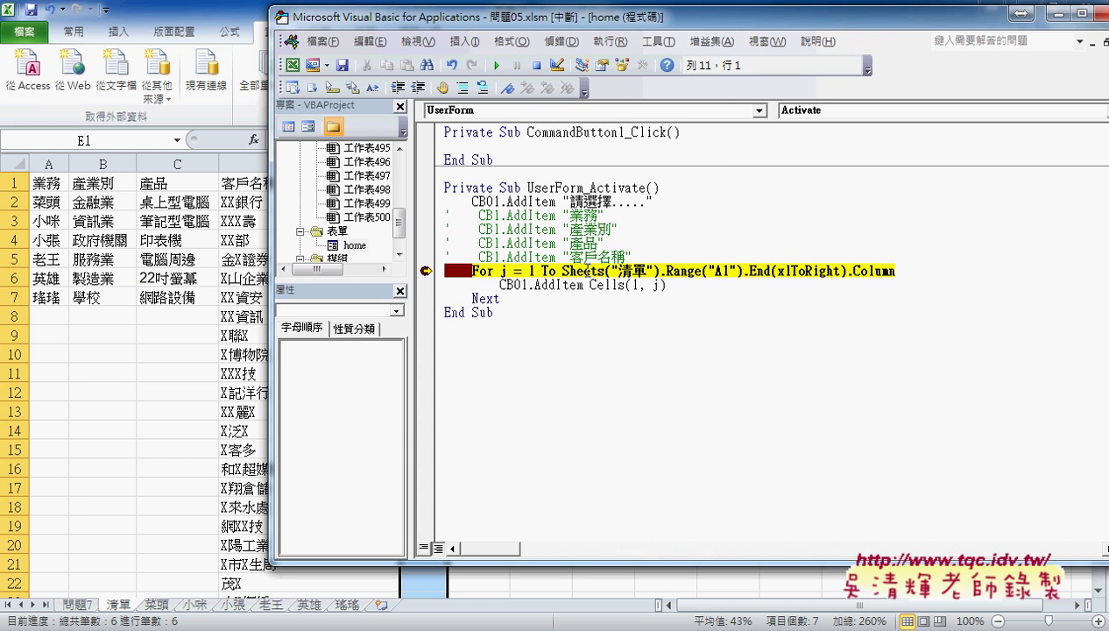
left_click_drag(894, 271, 563, 271)
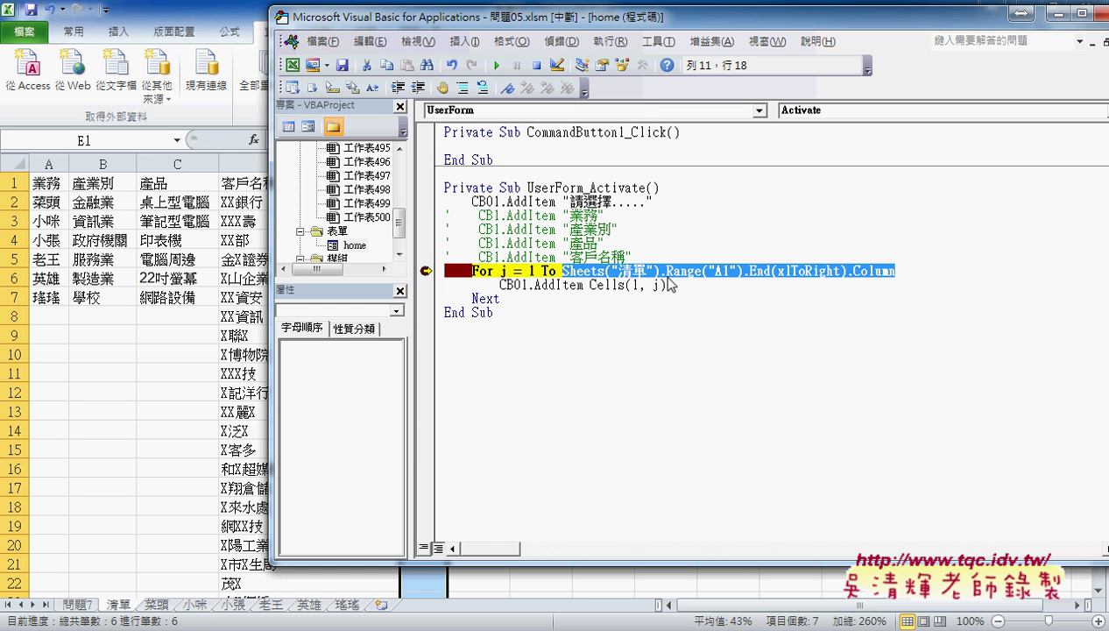
key("ctrl+c")
key("ctrl+g")
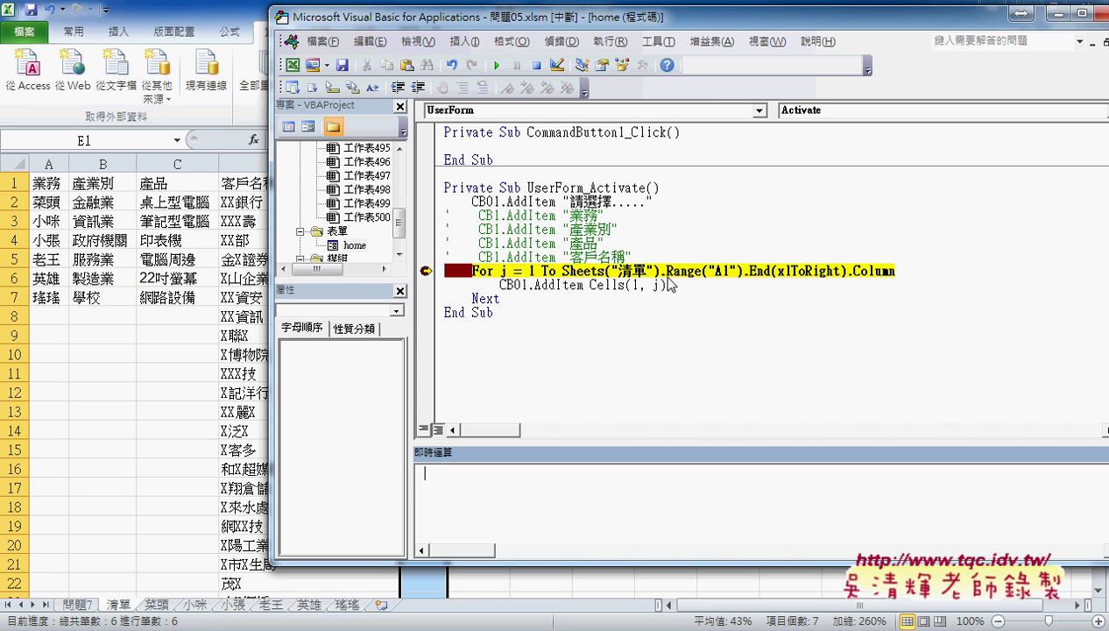
type("?")
key("ctrl+v")
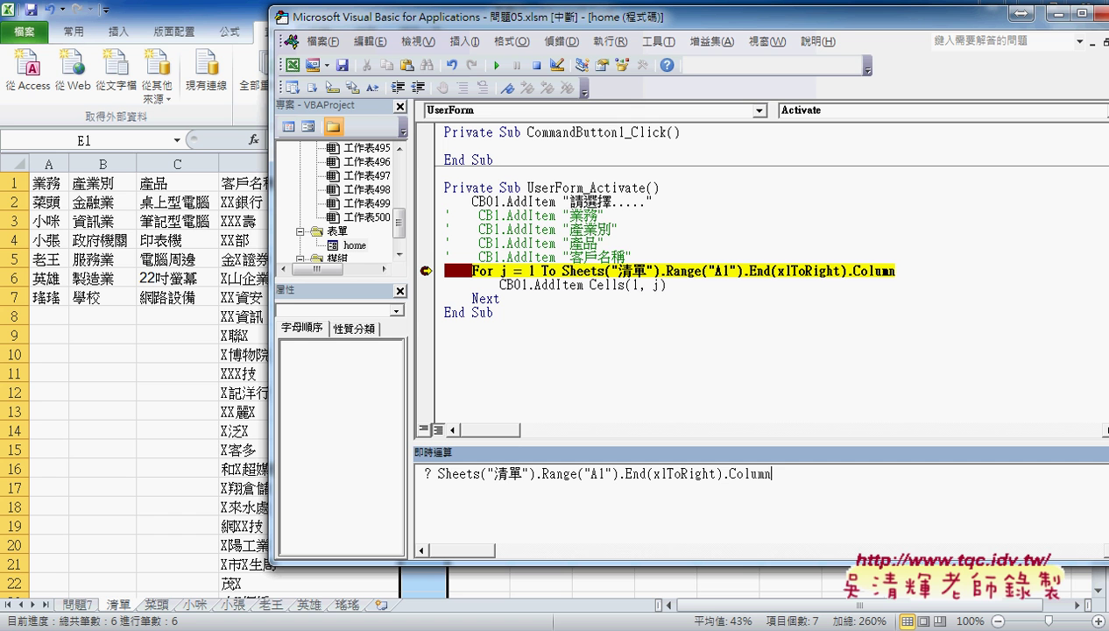
key("Return")
left_click(426, 271)
Step: Resume the form, pick 業務 from the combo box, close it, and create an indented CommandButton1_Click routine
left_click(498, 66)
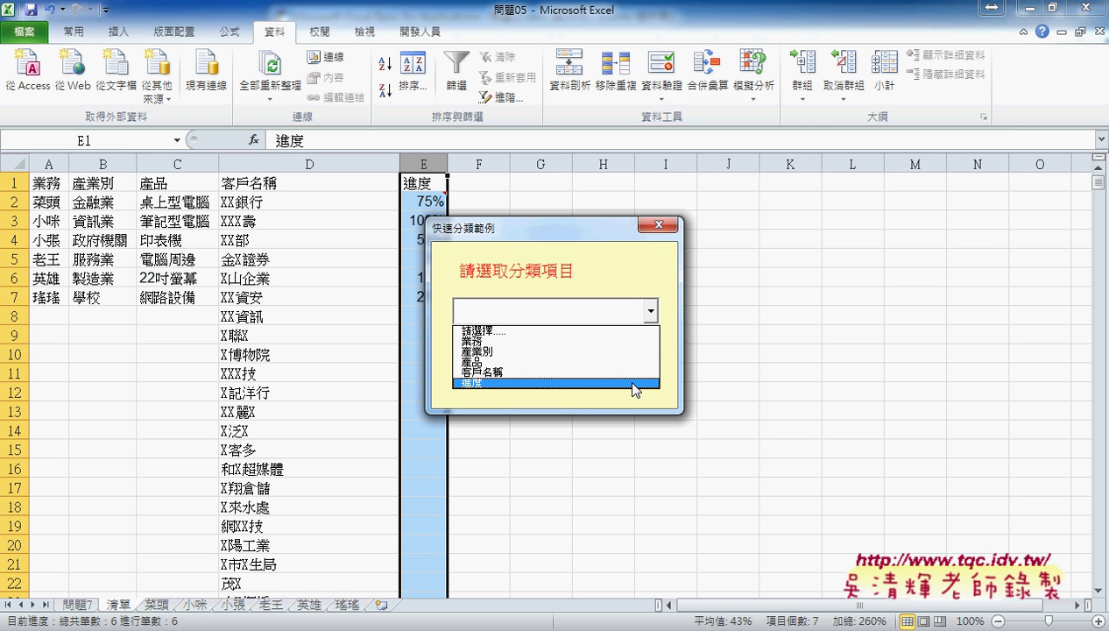
left_click(587, 341)
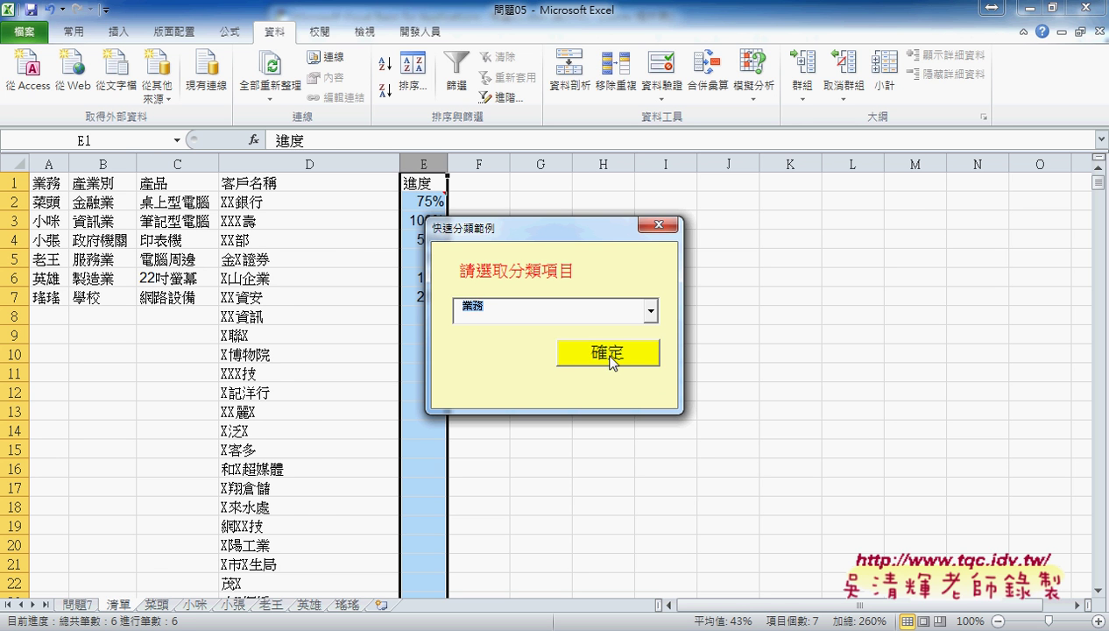
left_click(658, 226)
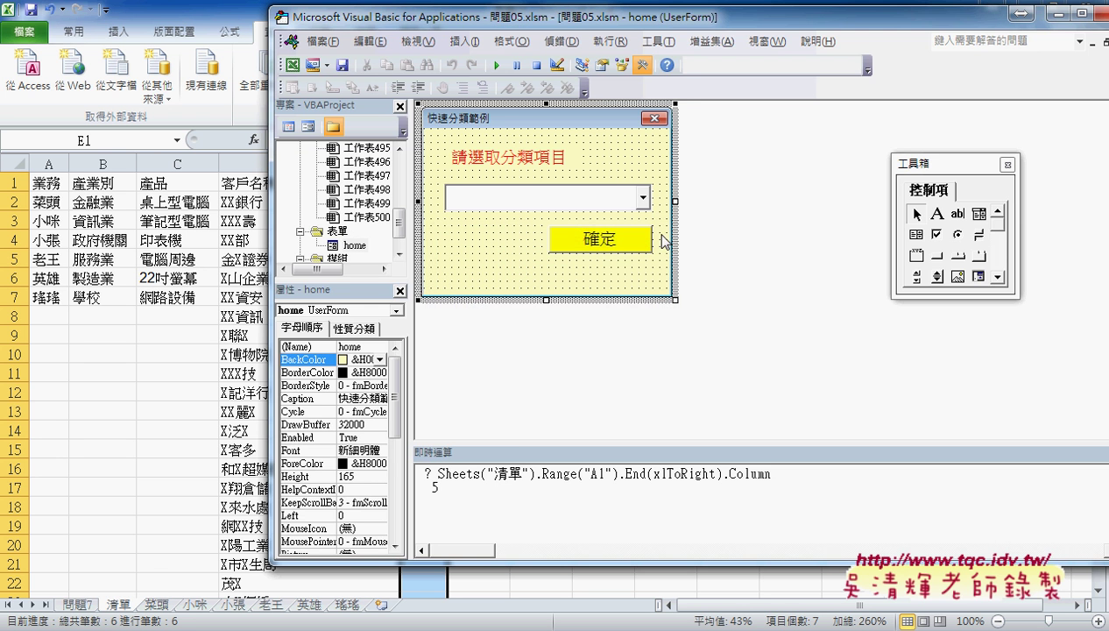
double_click(613, 250)
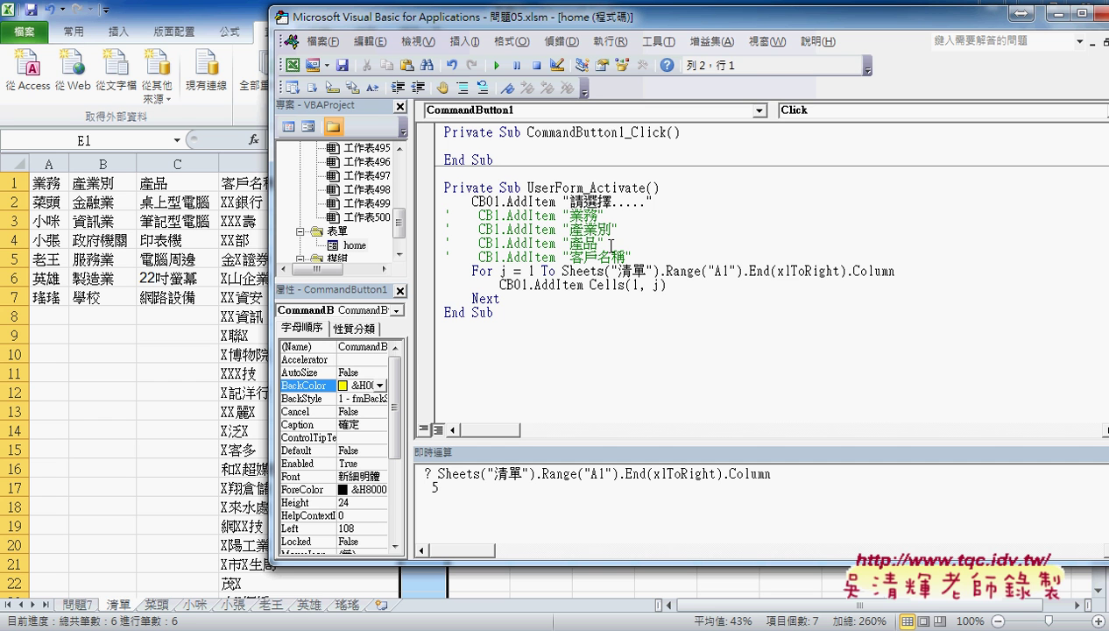
key("Tab")
Step: Scroll the 程式碼 document to btn01_Click and copy its If…End If block of 批次篩選 calls
mouse_move(182, 626)
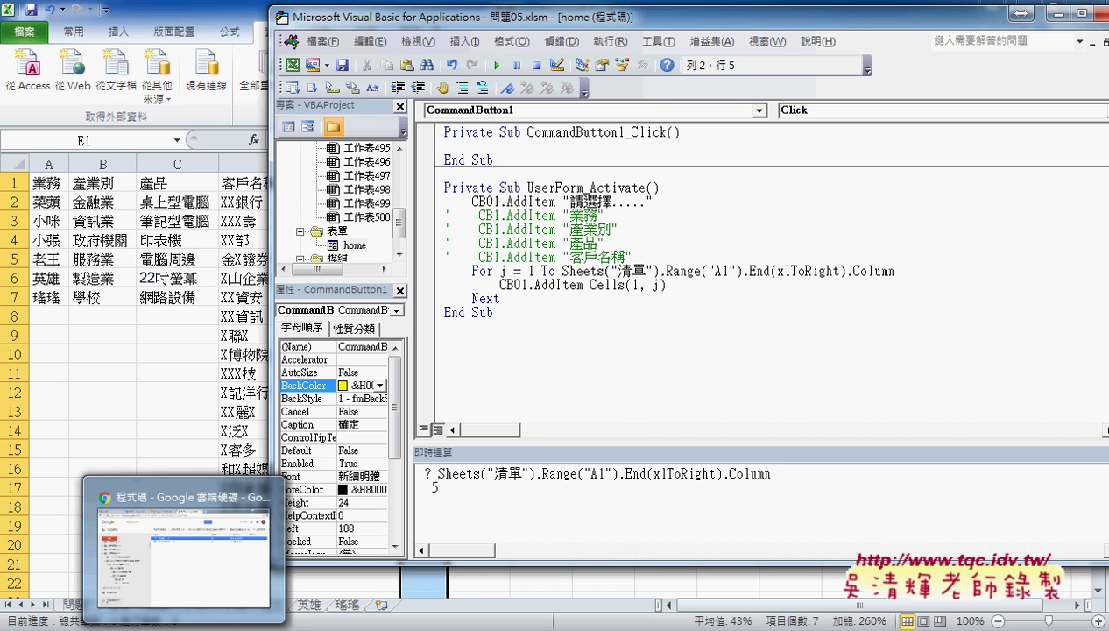
left_click(203, 582)
left_click(307, 17)
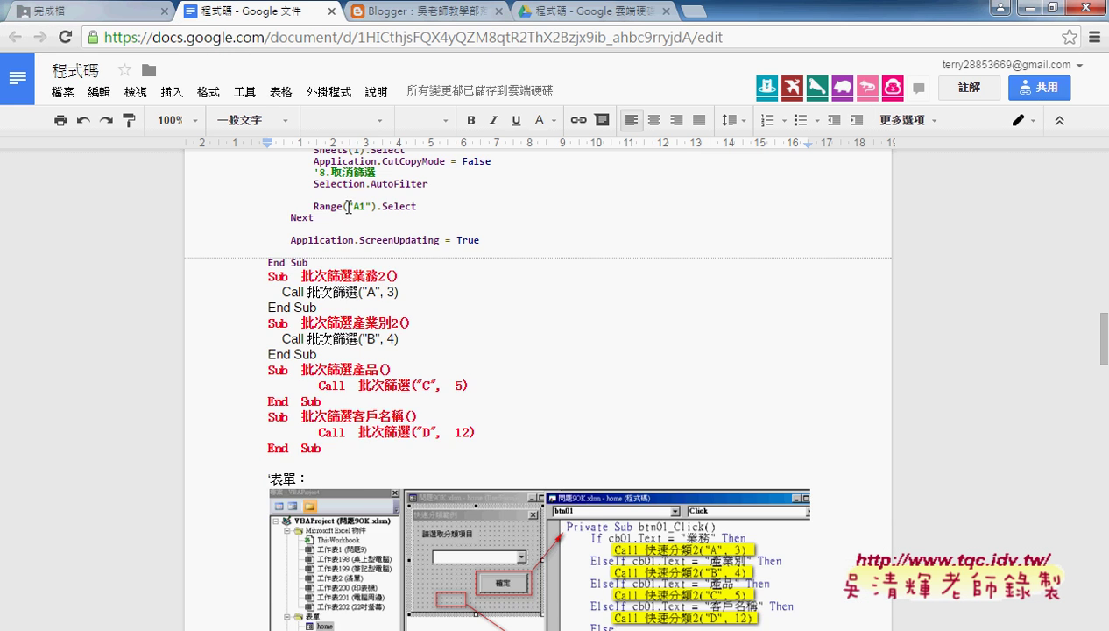
scroll(425, 272, "up", 1)
scroll(425, 272, "down", 3)
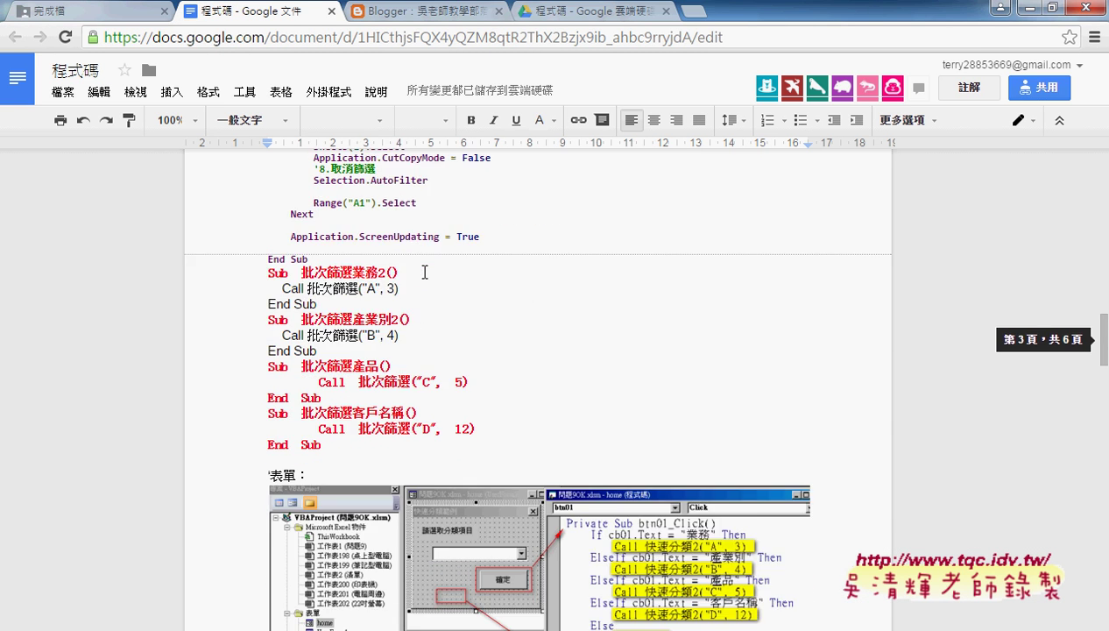
scroll(425, 272, "down", 3)
scroll(425, 272, "down", 3)
scroll(423, 272, "down", 1)
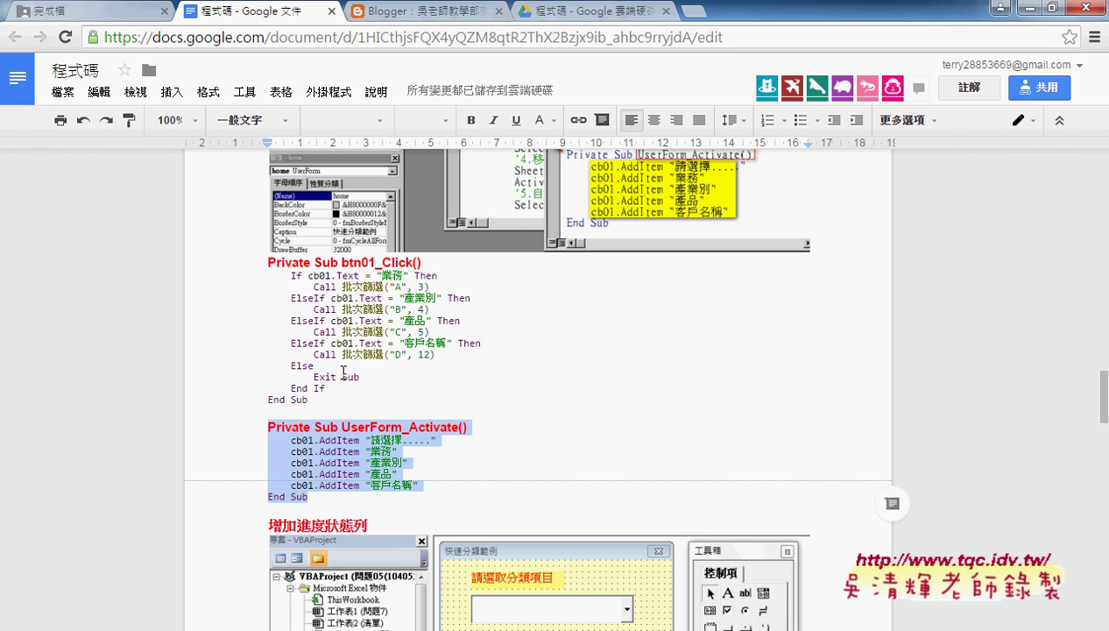
left_click_drag(331, 387, 256, 274)
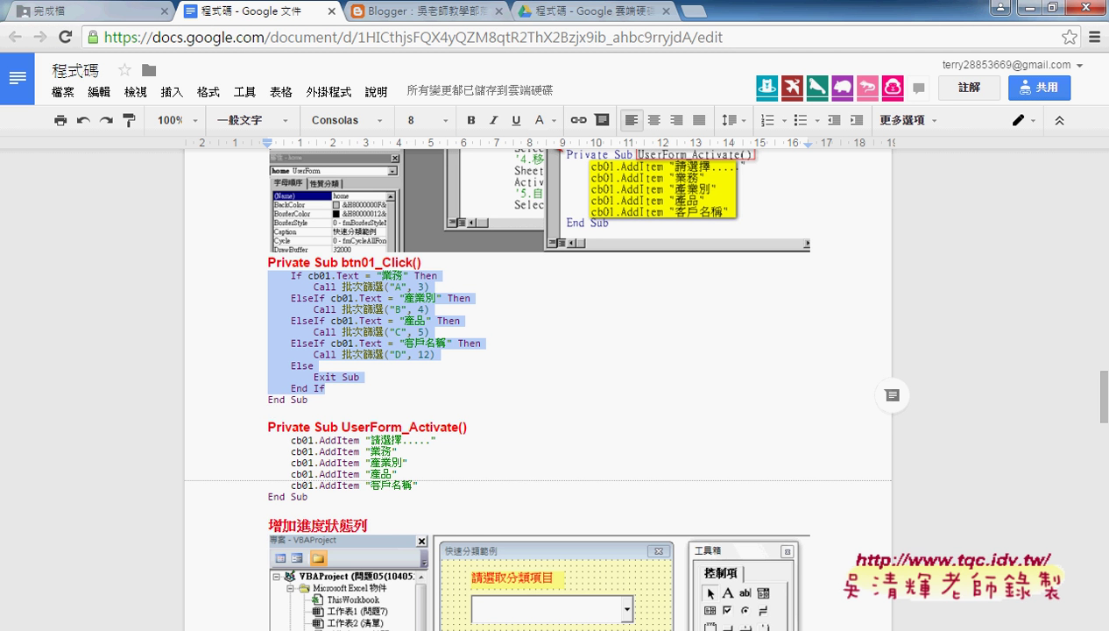
Step: Paste the If…ElseIf block into CommandButton1_Click and outdent the If CB01.Text line
left_click(476, 556)
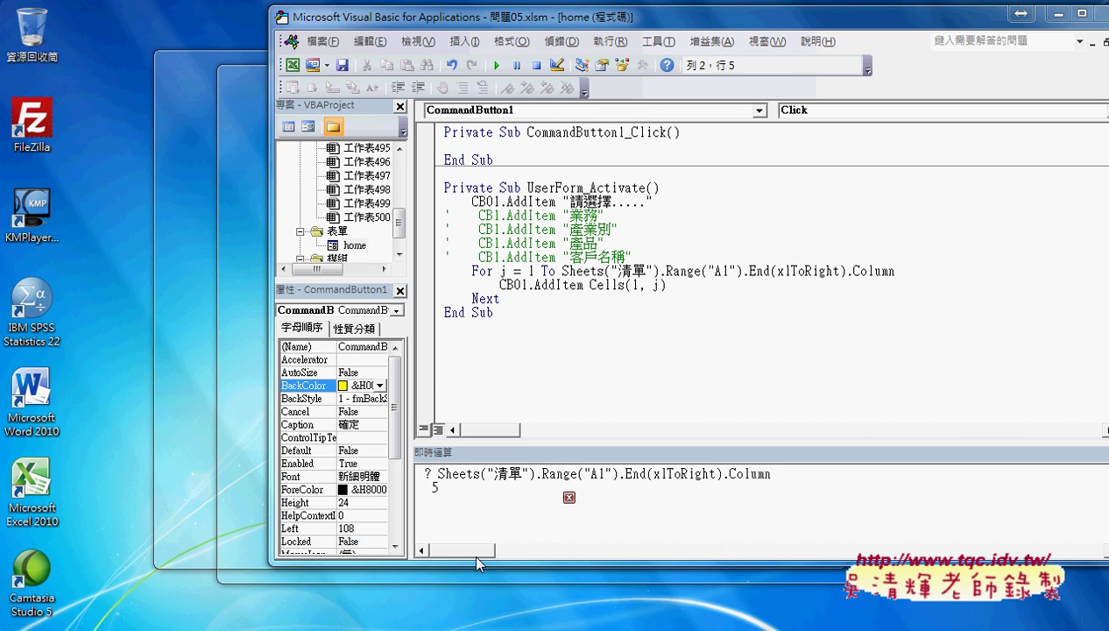
key("ctrl+v")
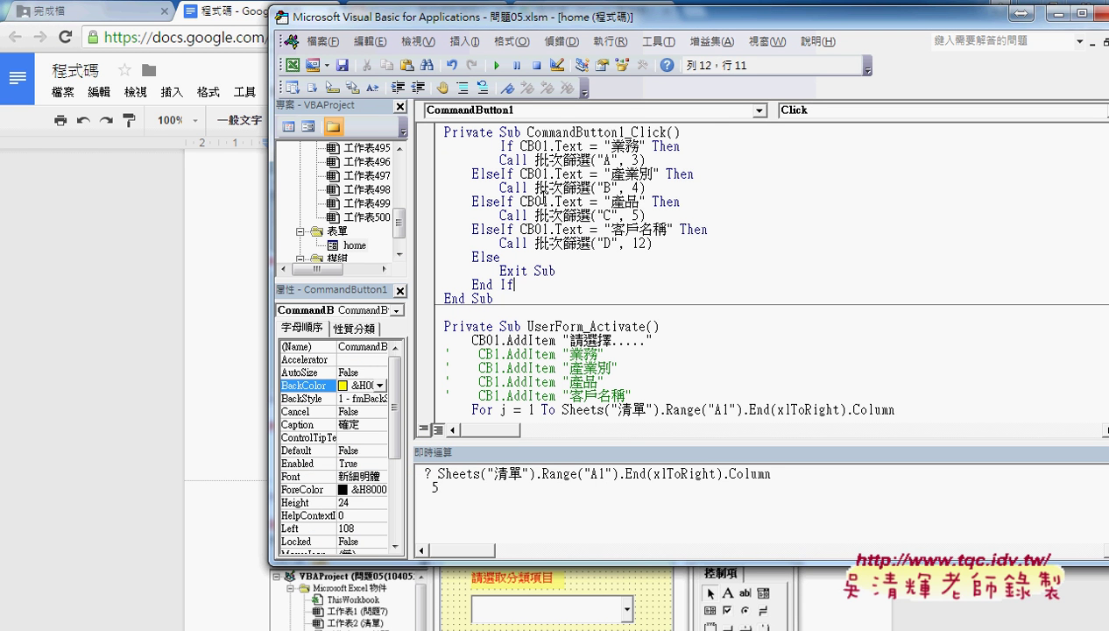
left_click(500, 145)
key("shift+Tab")
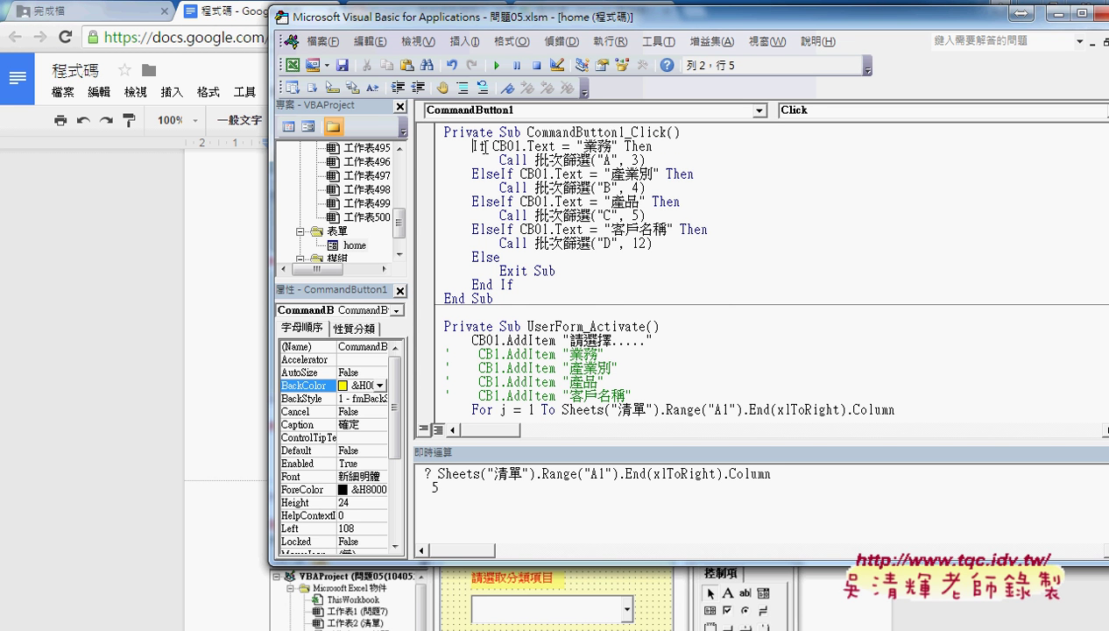
Step: Review the 業務 and 產業別 conditions, their 批次篩選 column arguments and the Else Exit Sub, then run the form
double_click(479, 146)
left_click_drag(573, 145, 614, 143)
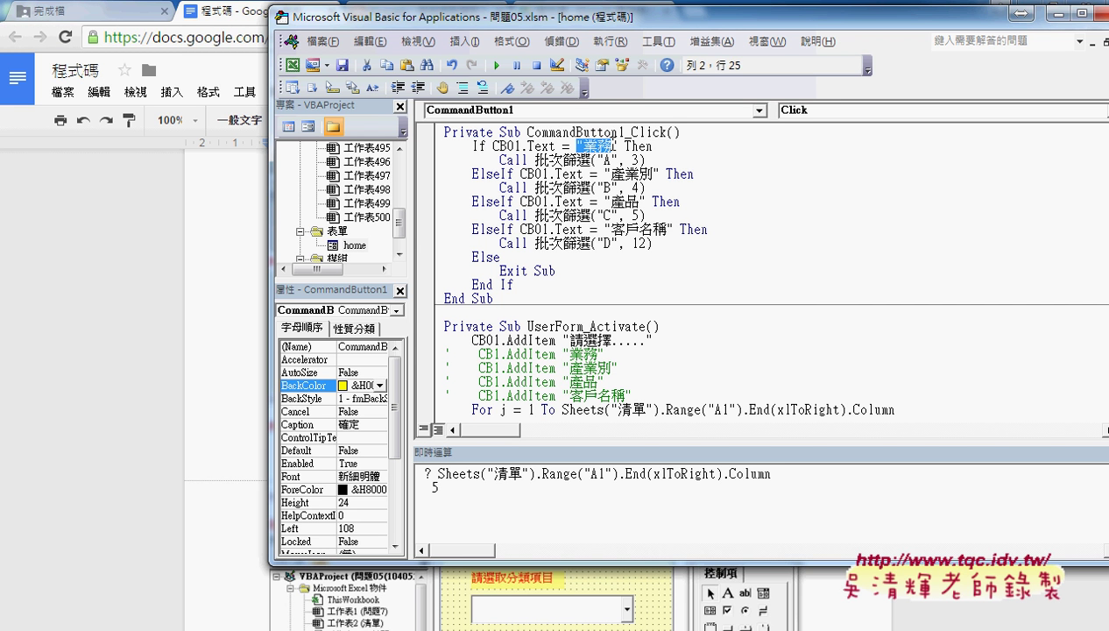
left_click(494, 159)
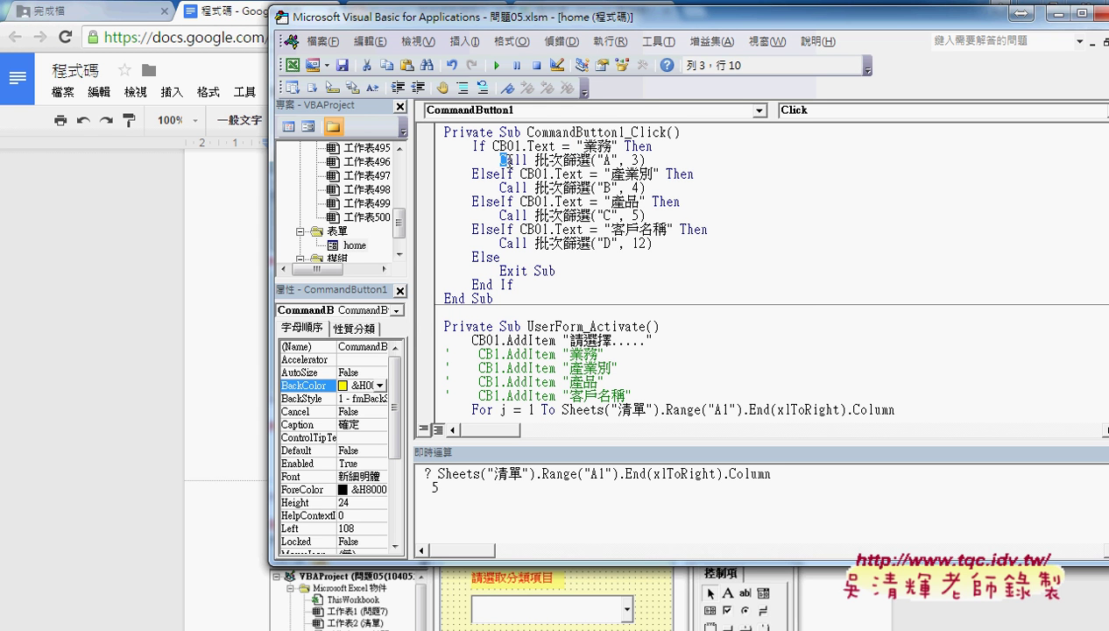
left_click_drag(534, 160, 591, 161)
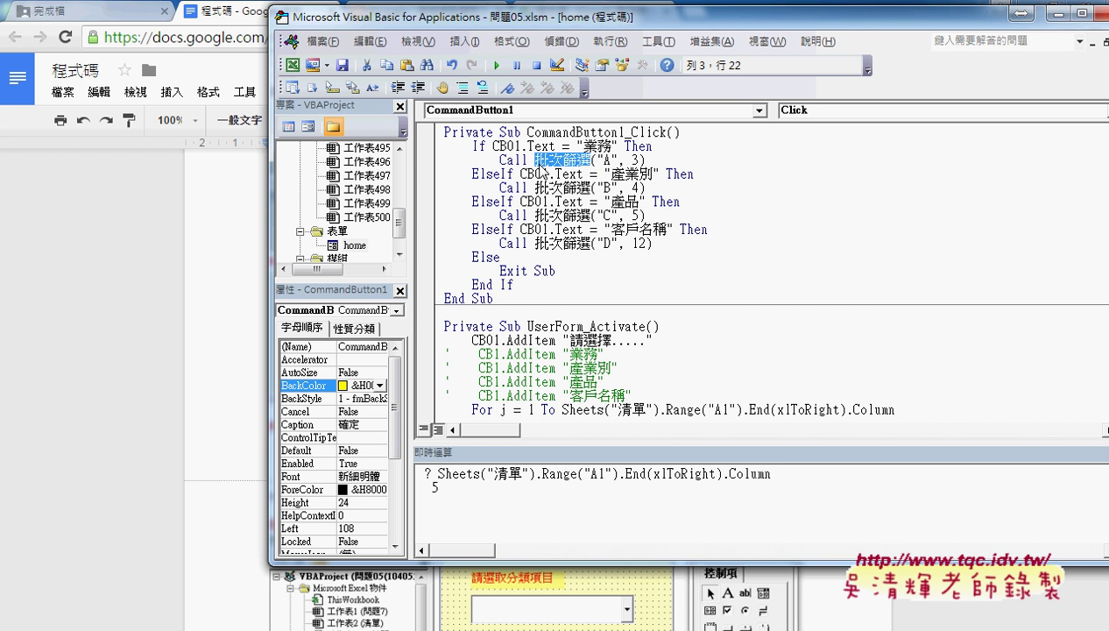
left_click(595, 160)
left_click_drag(594, 160, 623, 160)
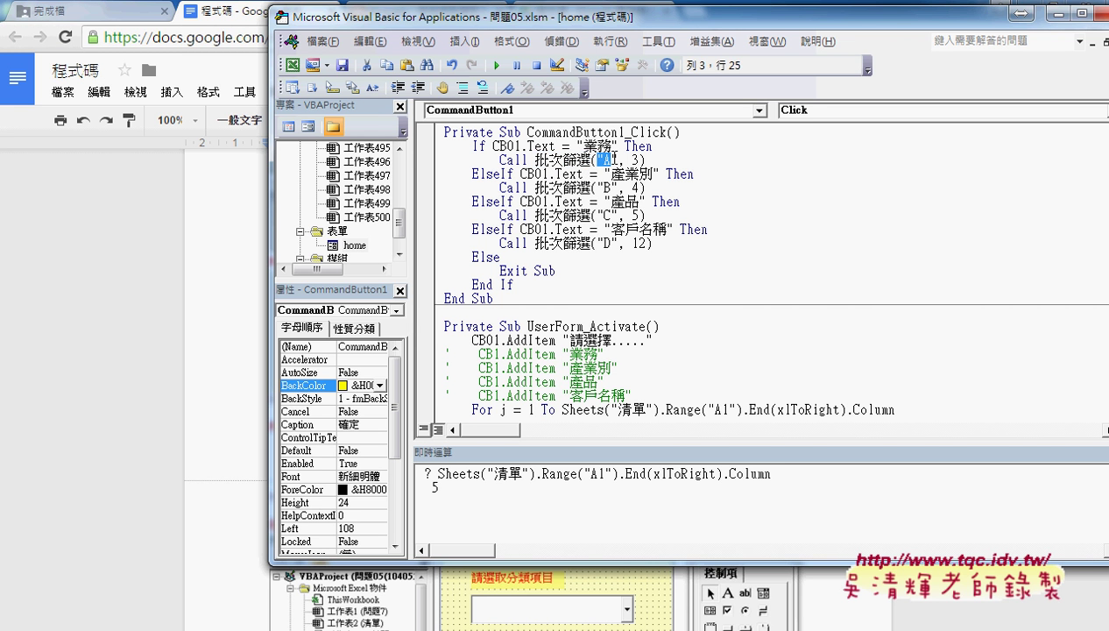
left_click(634, 161)
left_click(557, 187)
left_click(606, 174)
left_click(618, 187)
left_click_drag(471, 257, 503, 259)
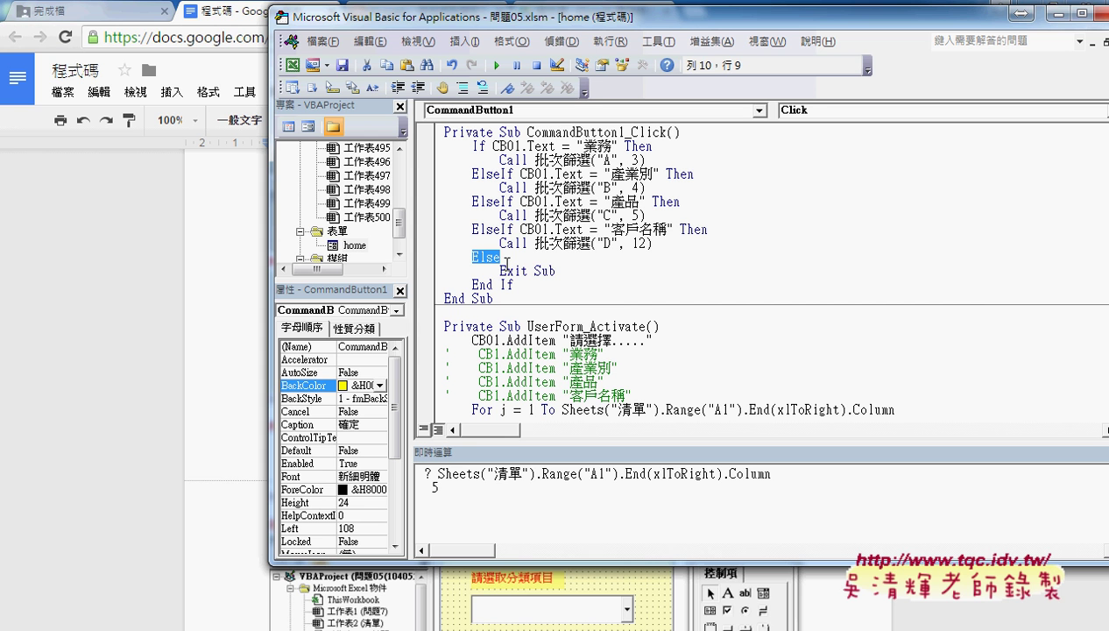
left_click_drag(558, 271, 499, 272)
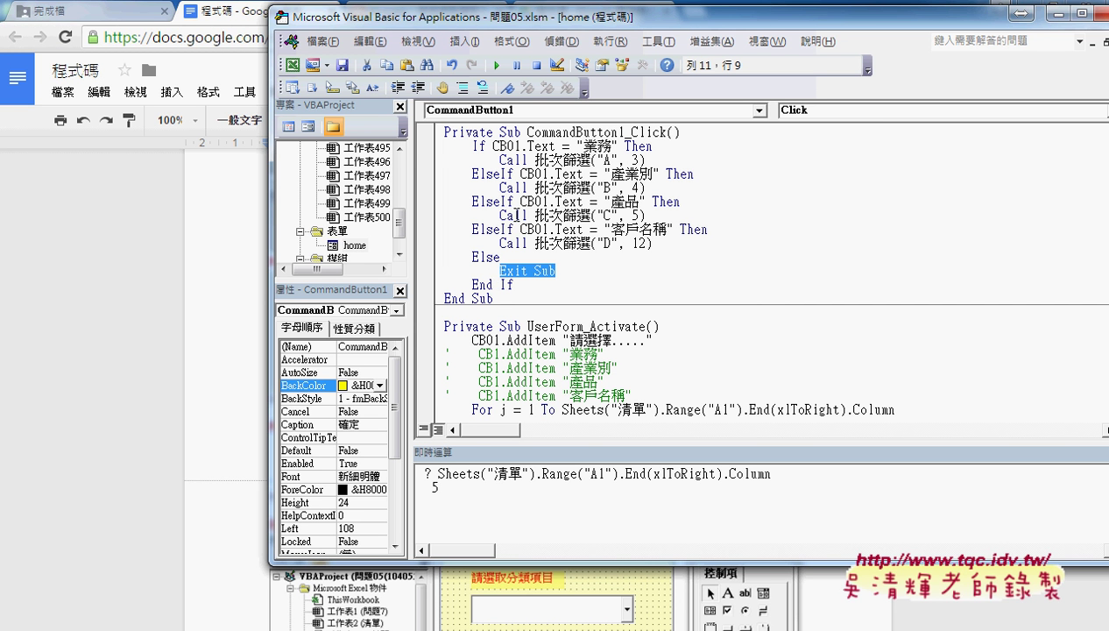
left_click(496, 65)
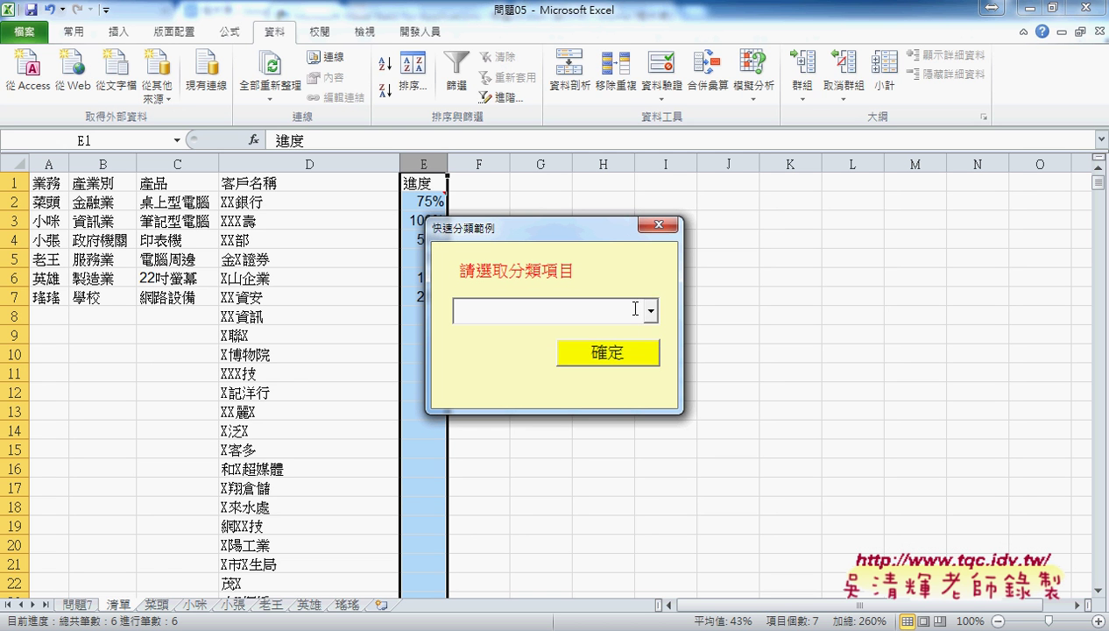
Step: Choose 業務 in the form and run its batch filter with 確定
left_click(650, 311)
left_click(614, 326)
left_click(613, 359)
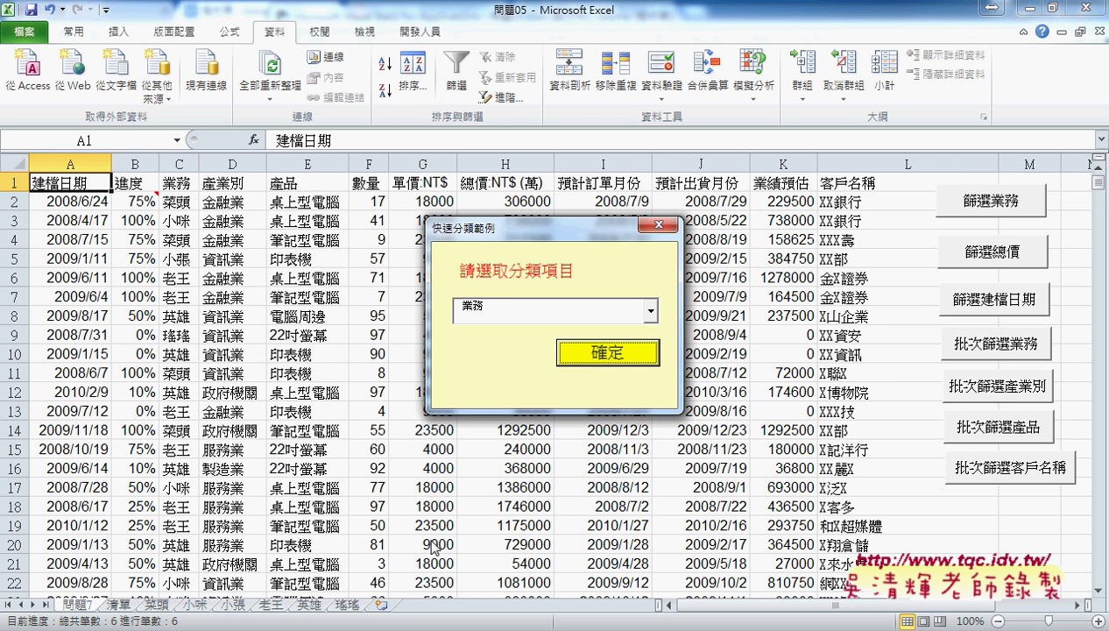
Step: Run the 產業別 batch filter, hit error 1004, and debug into the failing sheet-renaming line
left_click(640, 321)
left_click(606, 354)
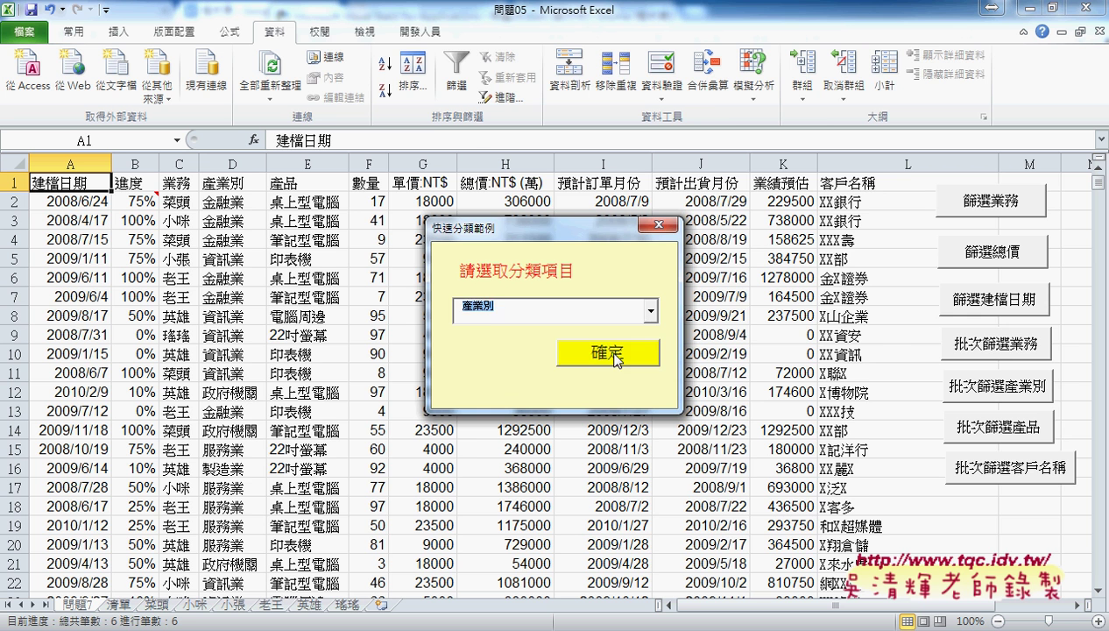
left_click(616, 357)
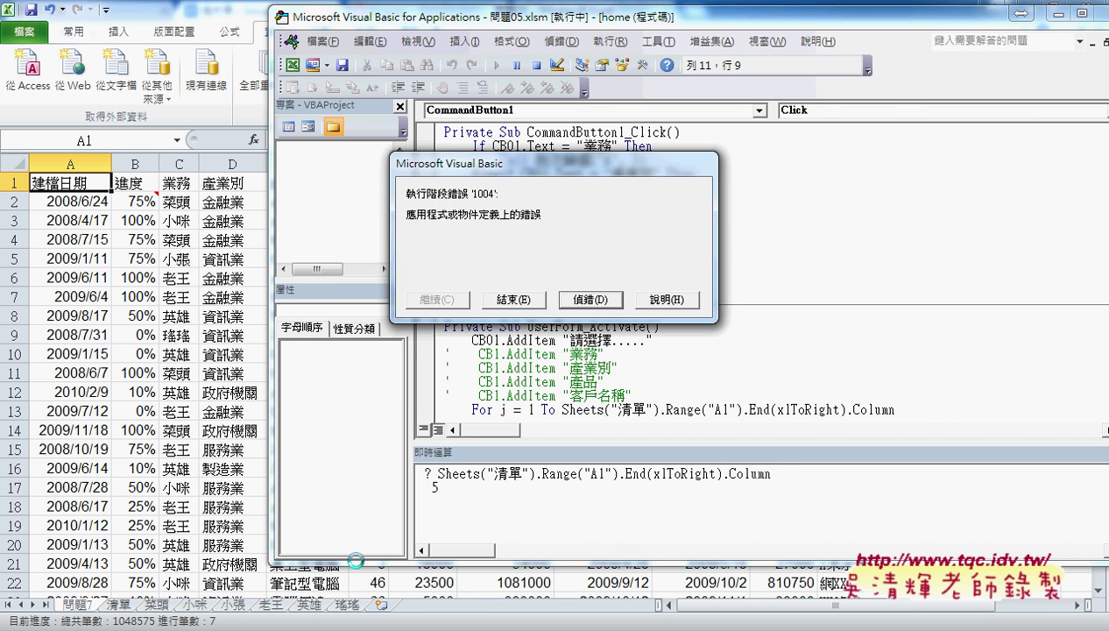
left_click(589, 298)
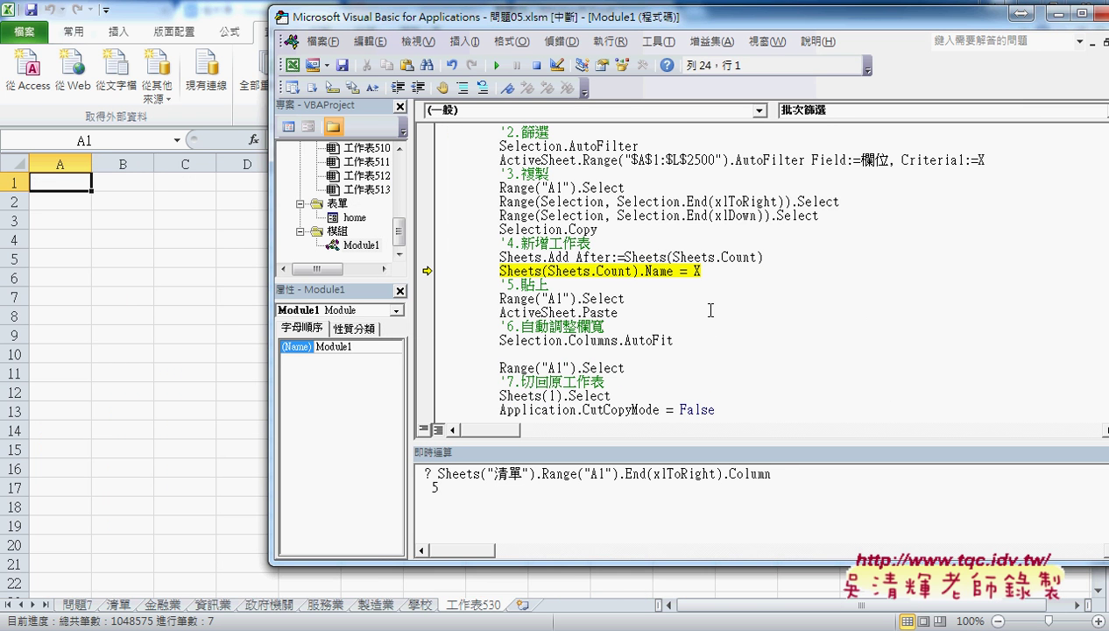
mouse_move(697, 272)
scroll(613, 287, "up", 3)
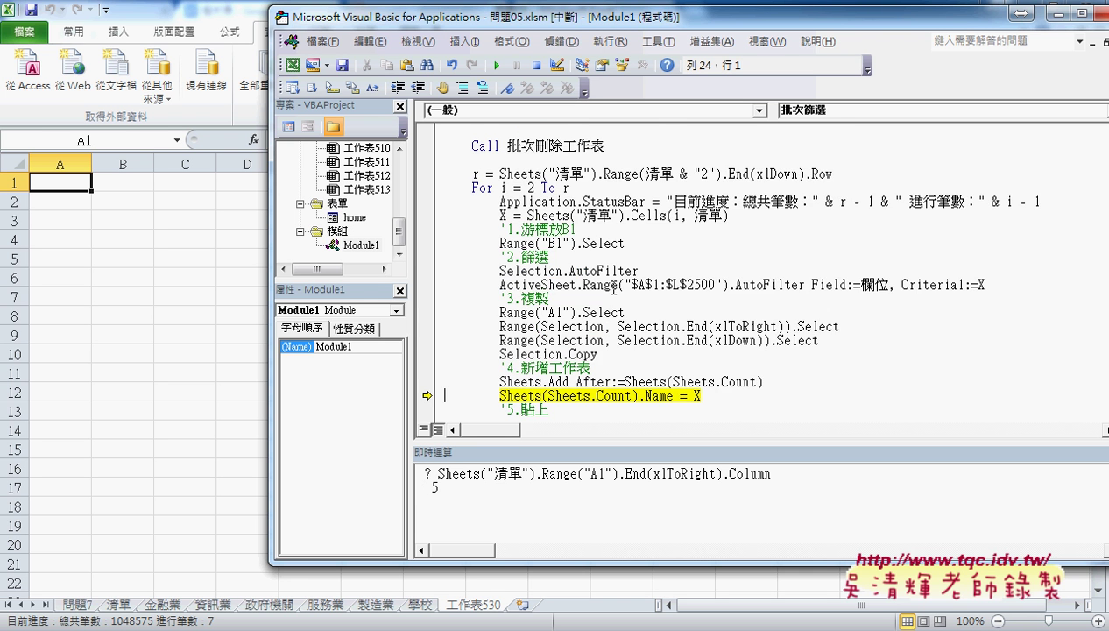
scroll(613, 287, "up", 1)
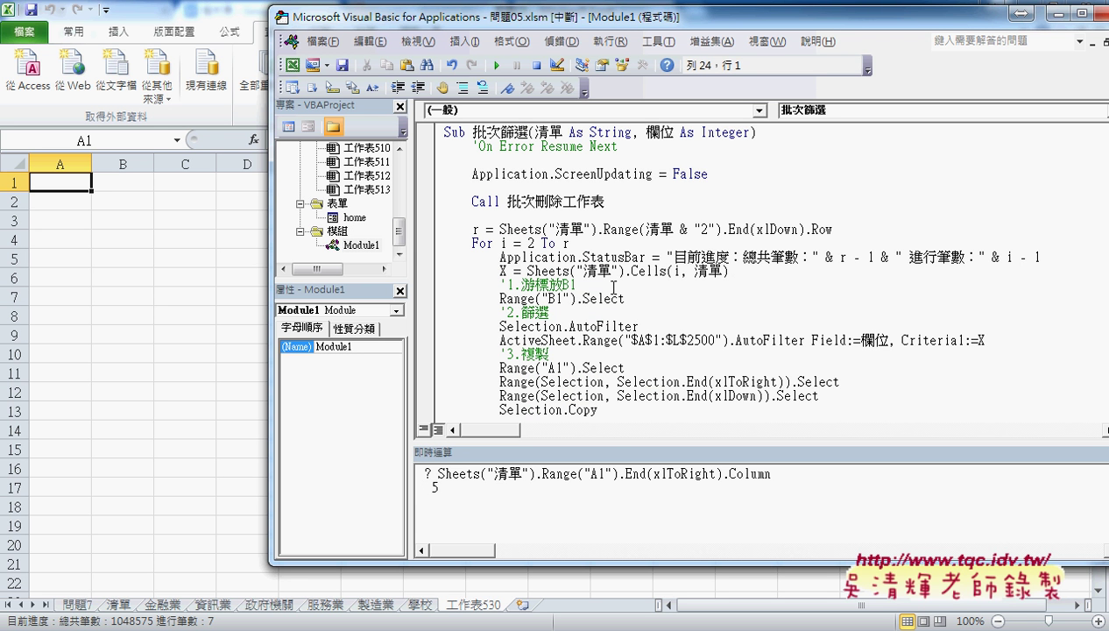
Step: Stop the paused macro and open the 確定 button's code at the 產業別 call line
left_click(538, 66)
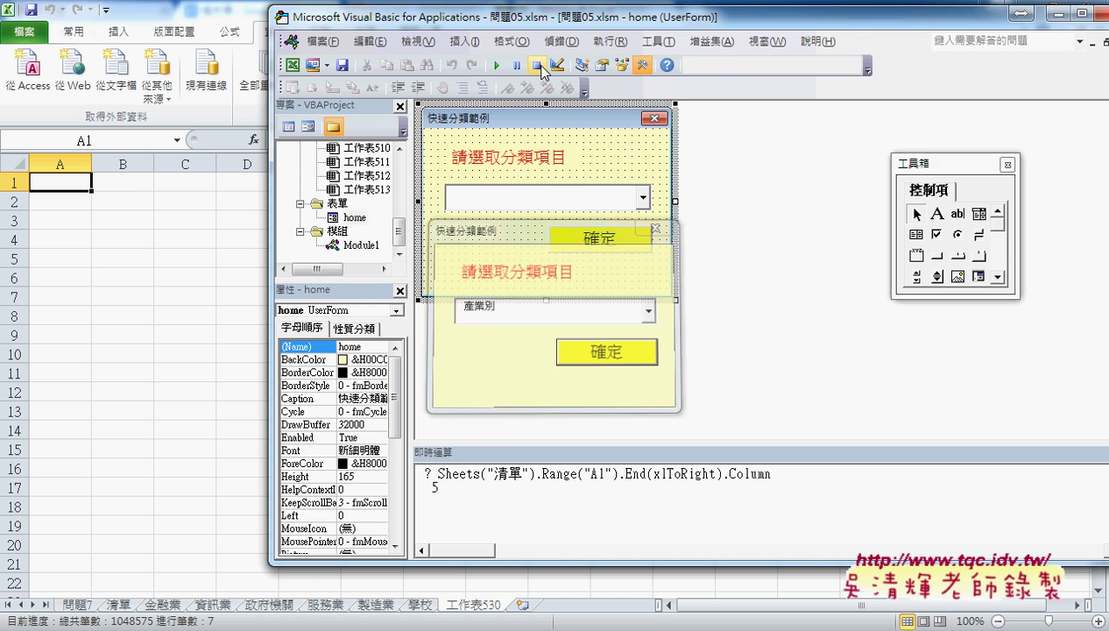
double_click(609, 239)
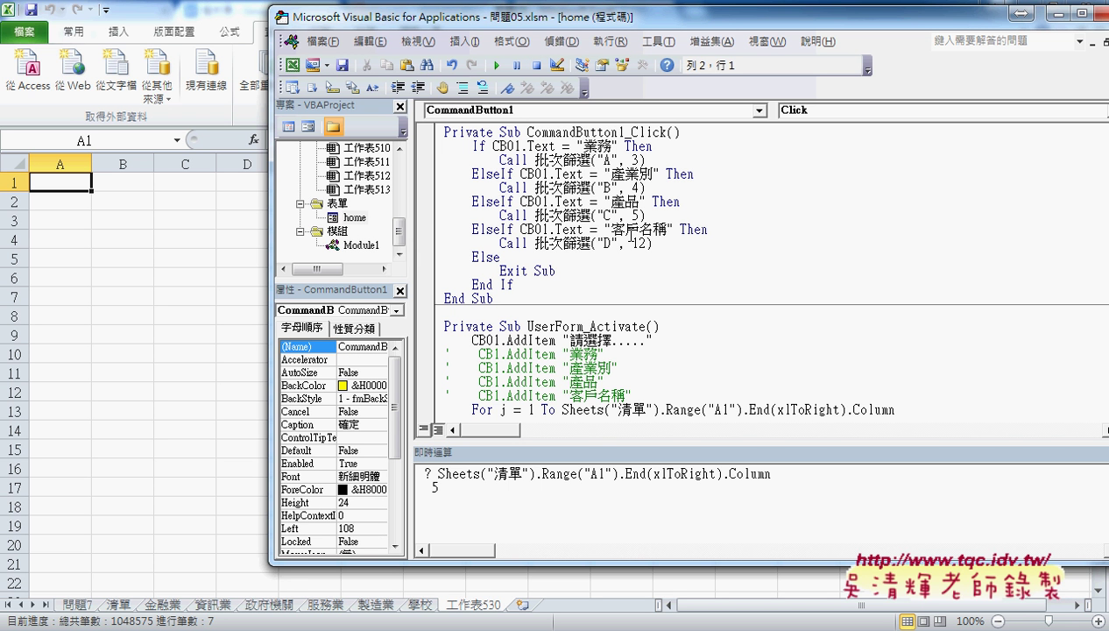
left_click(590, 187)
Step: Rerun the form, see its list only offers 請選擇....., close it, and show the 清單 sheet
left_click(496, 67)
left_click(650, 311)
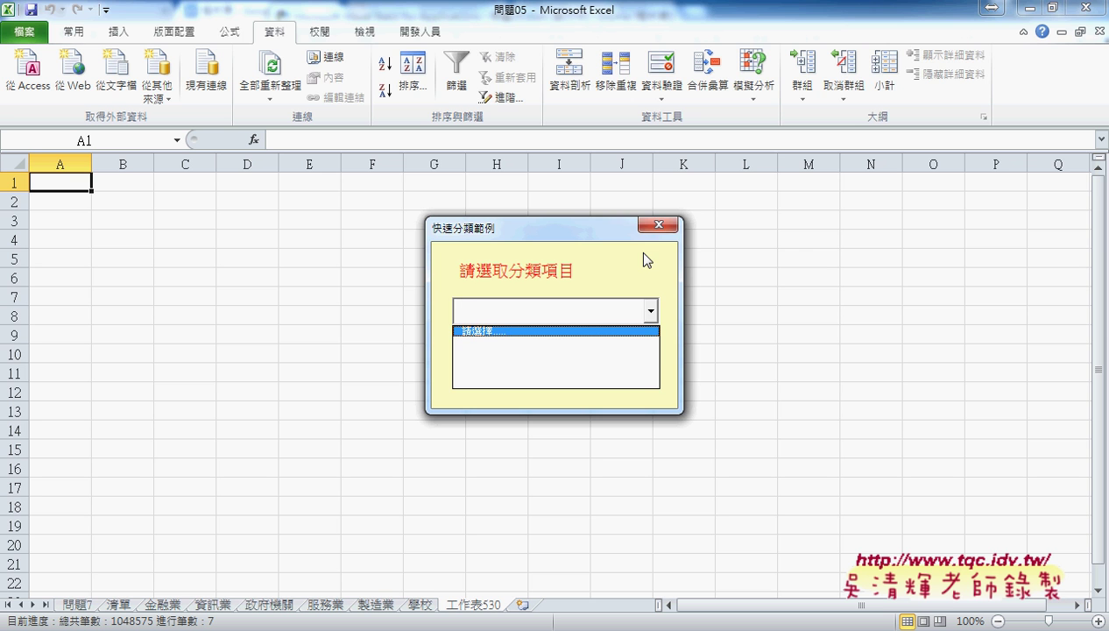
left_click(658, 225)
left_click(658, 226)
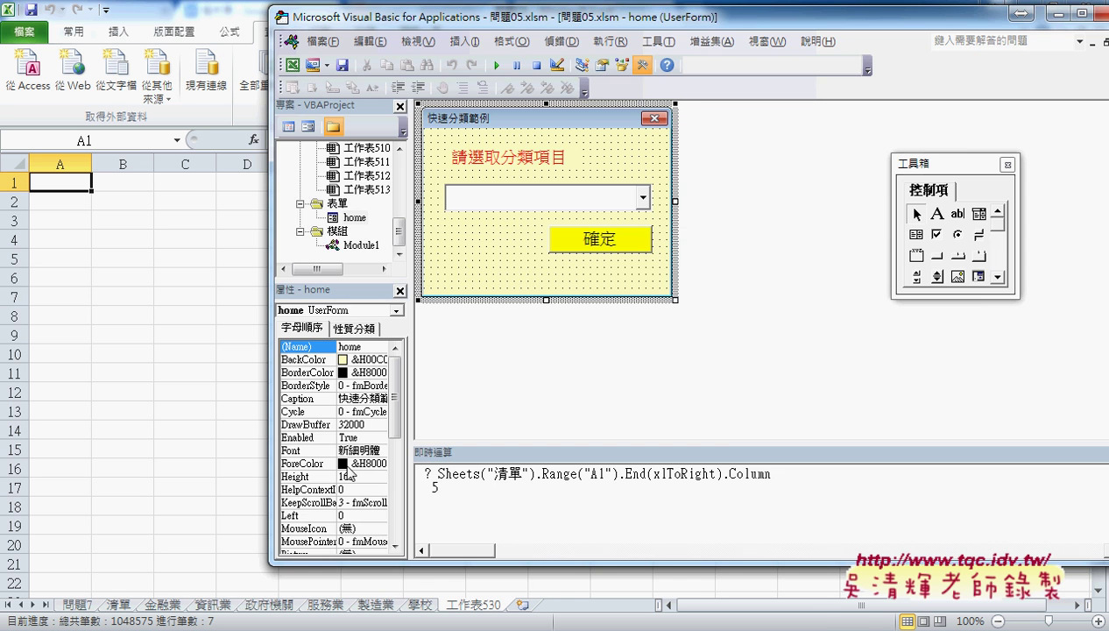
left_click(129, 604)
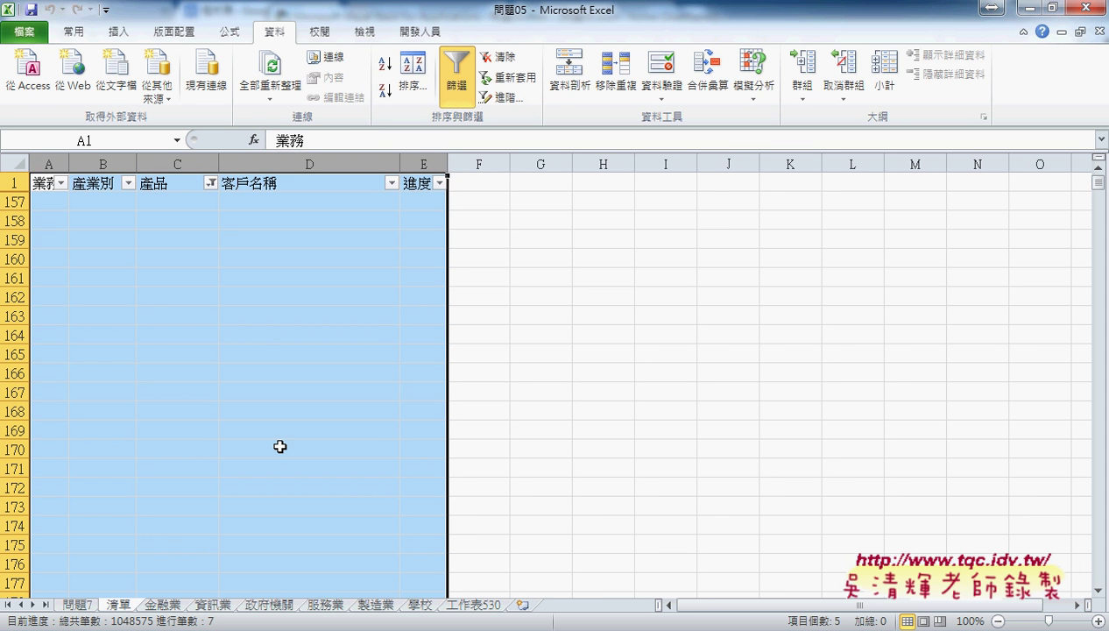
Step: Turn off the filters on the 清單 and 問題7 sheets and return to the VBA editor
left_click(457, 79)
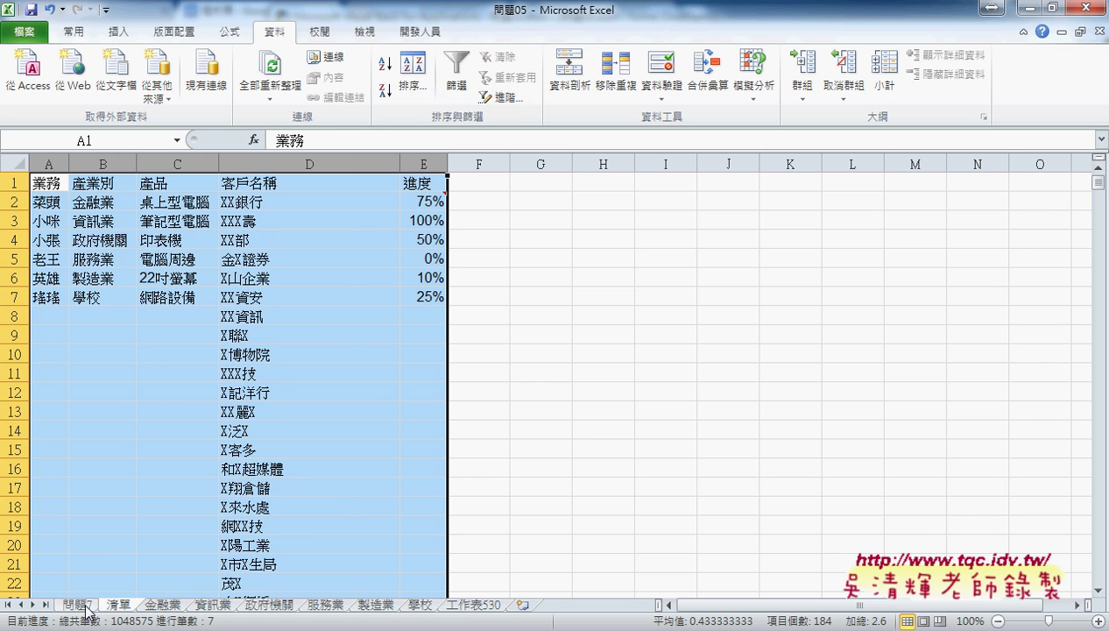
left_click(86, 604)
left_click(456, 87)
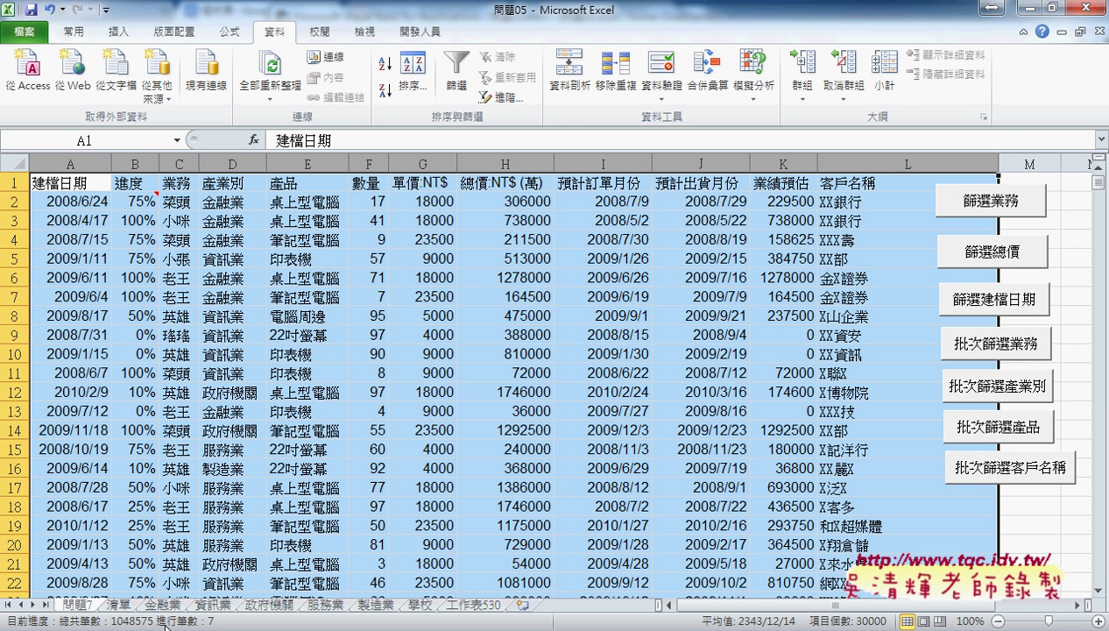
left_click(298, 627)
left_click(454, 568)
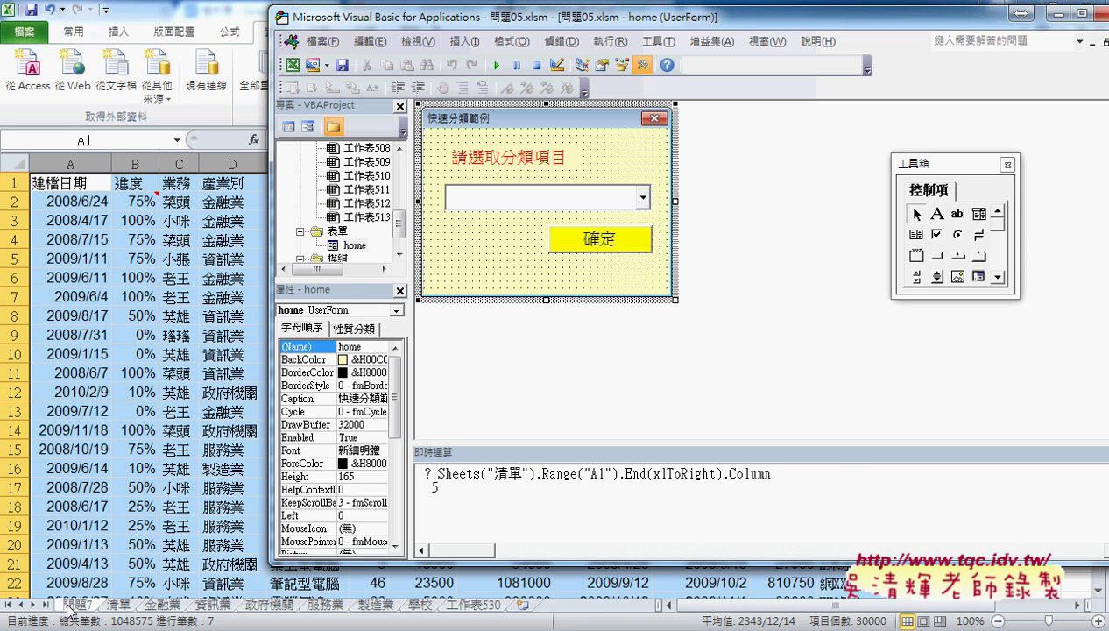
Step: Run the form, confirm it lists 建檔日期, 進度, 業務, 產業別, 產品, then open the 確定 code
left_click(497, 65)
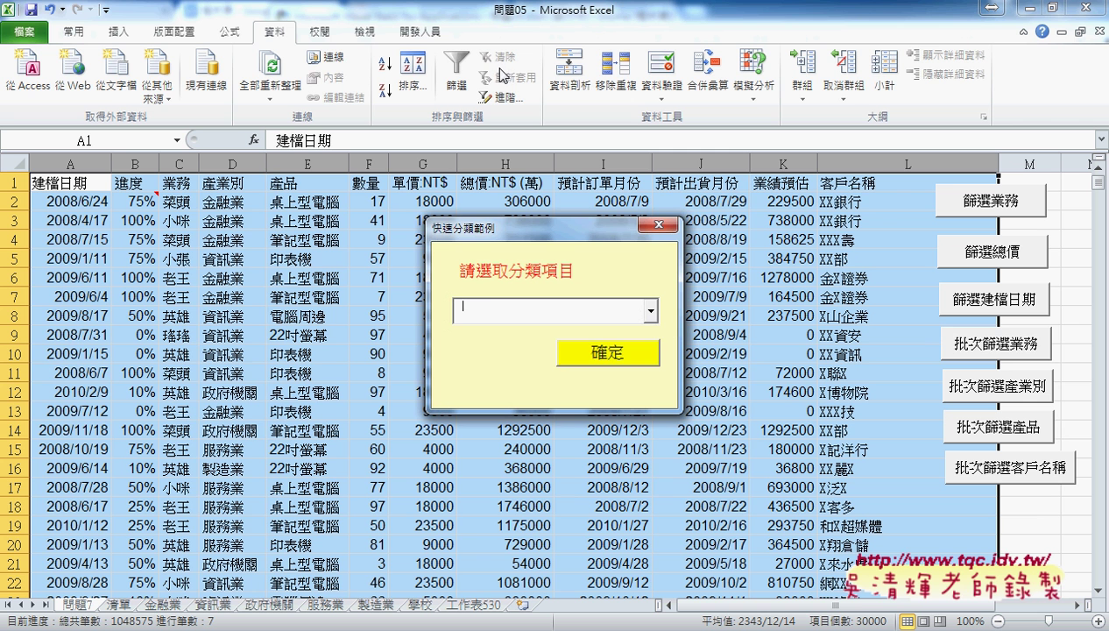
left_click(651, 312)
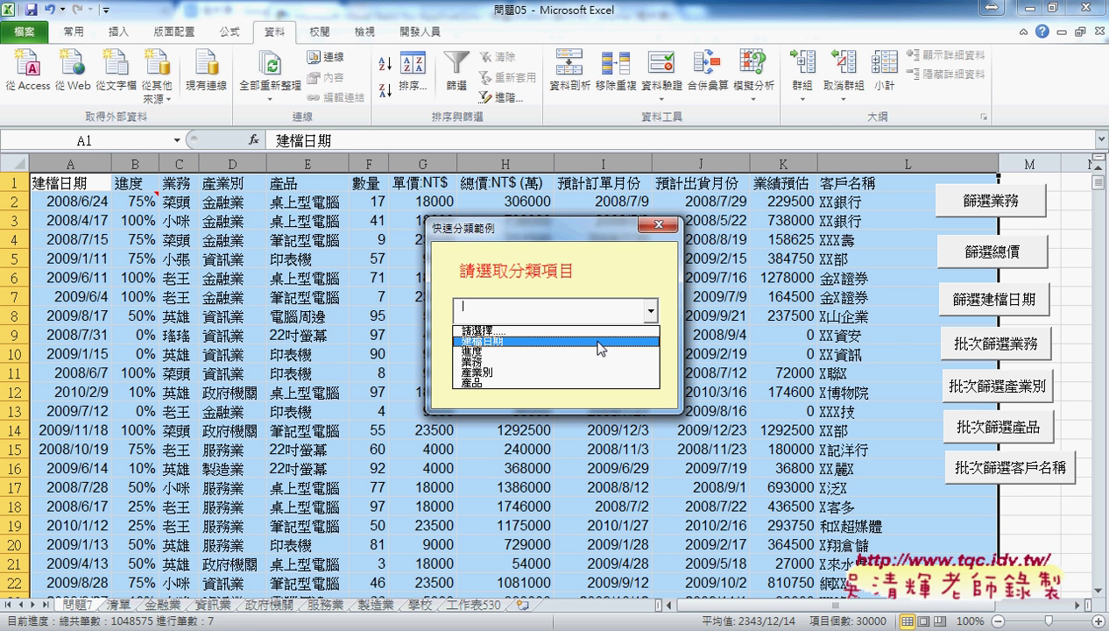
left_click(653, 228)
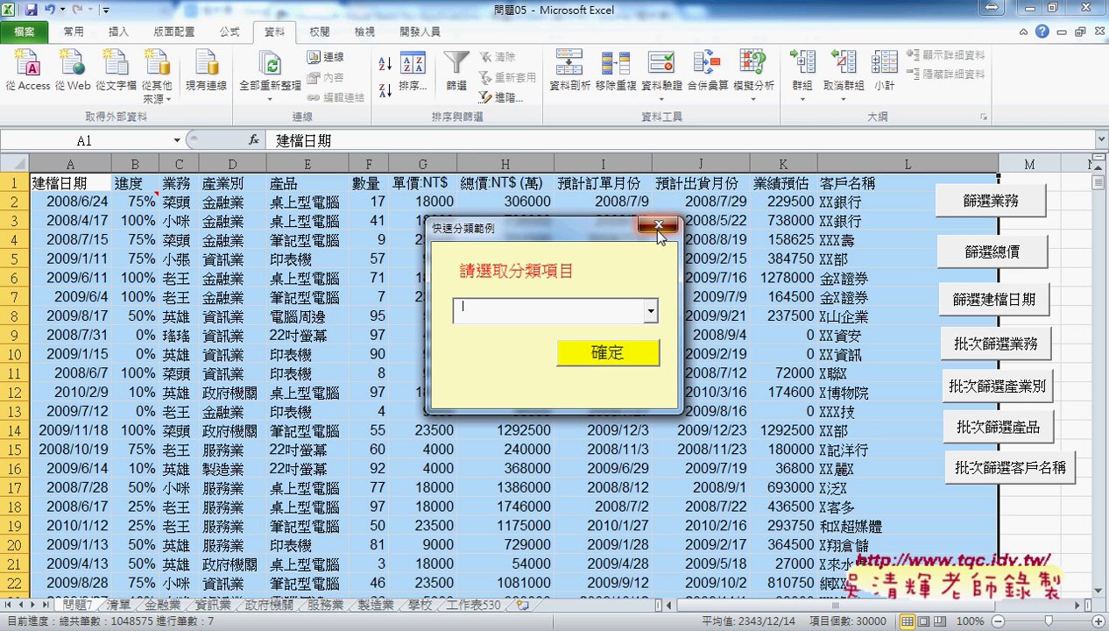
left_click(653, 228)
double_click(605, 247)
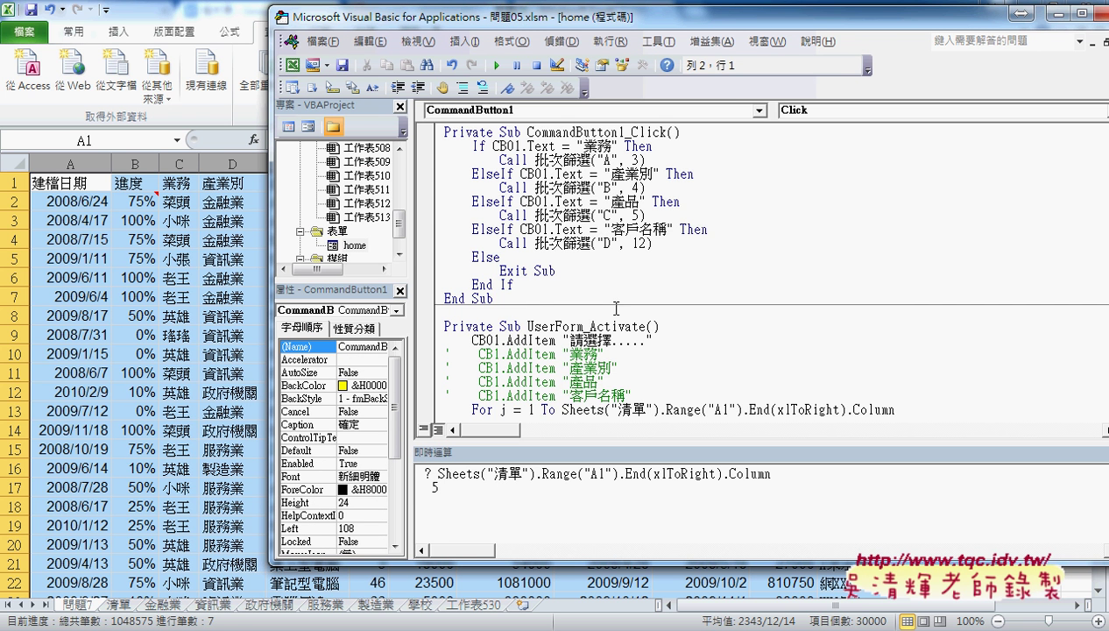
Step: With 清單 as the active sheet, rerun the form and check its list shows 業務 through 進度
scroll(610, 308, "down", 2)
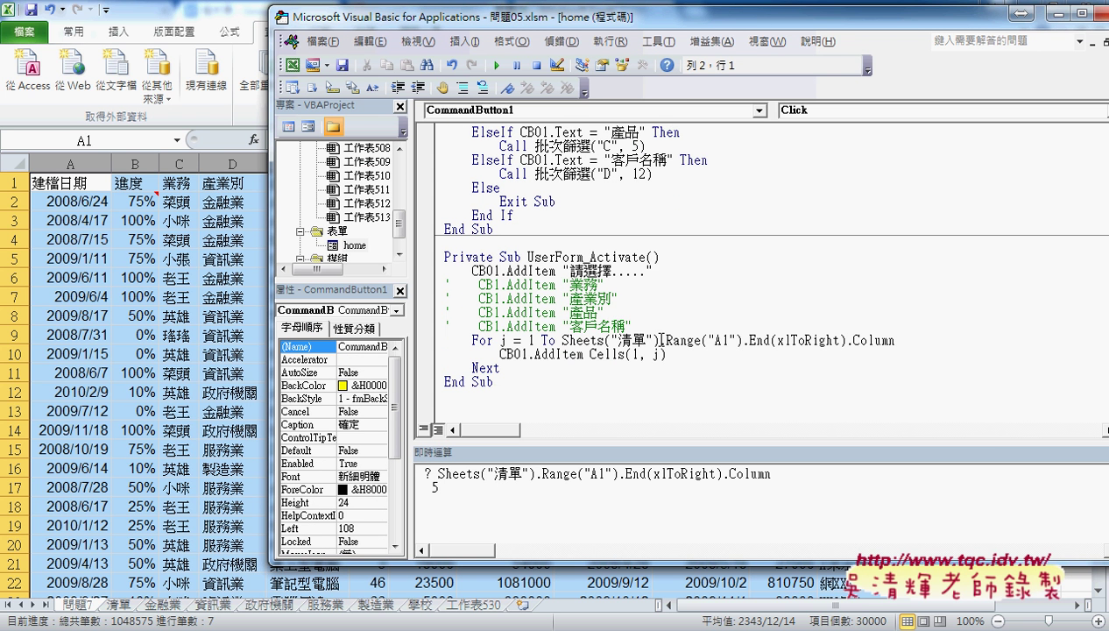
left_click(119, 606)
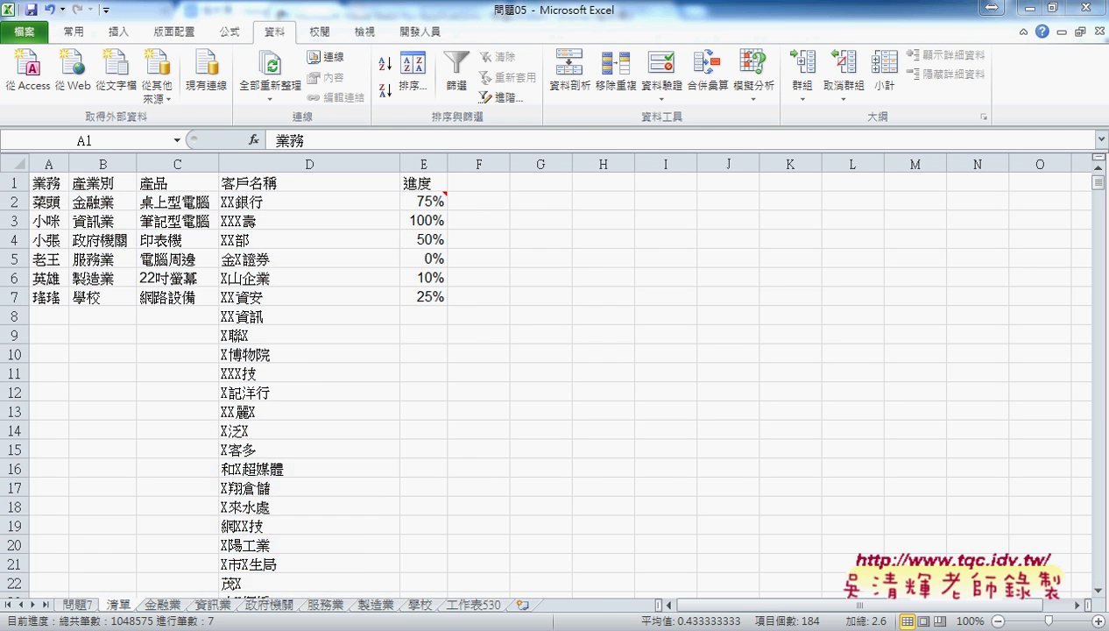
left_click(488, 513)
left_click(612, 340)
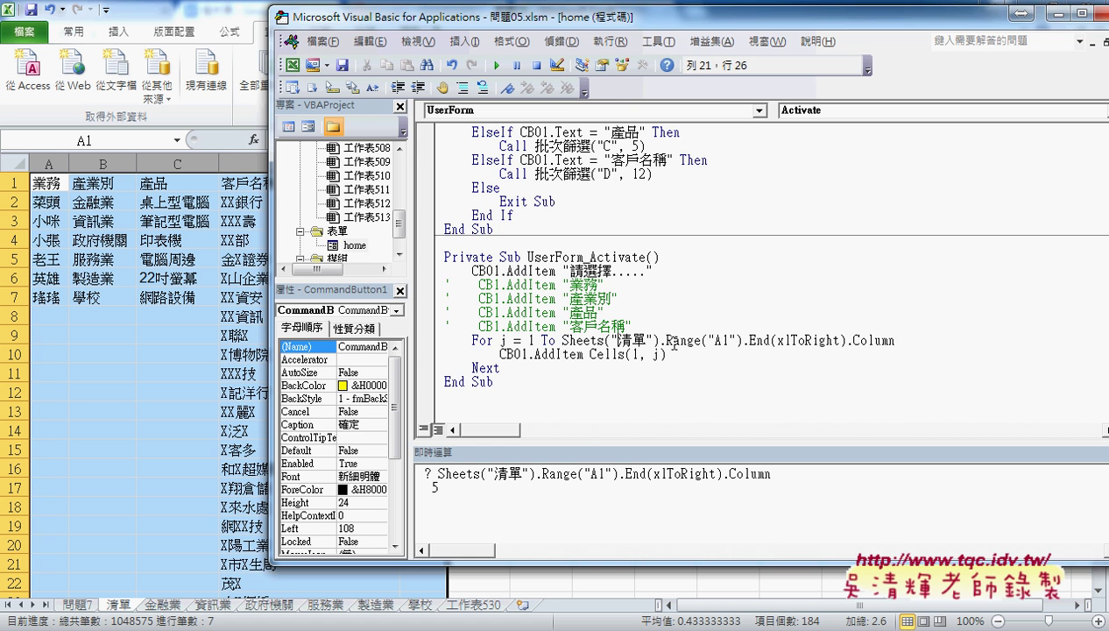
left_click(496, 66)
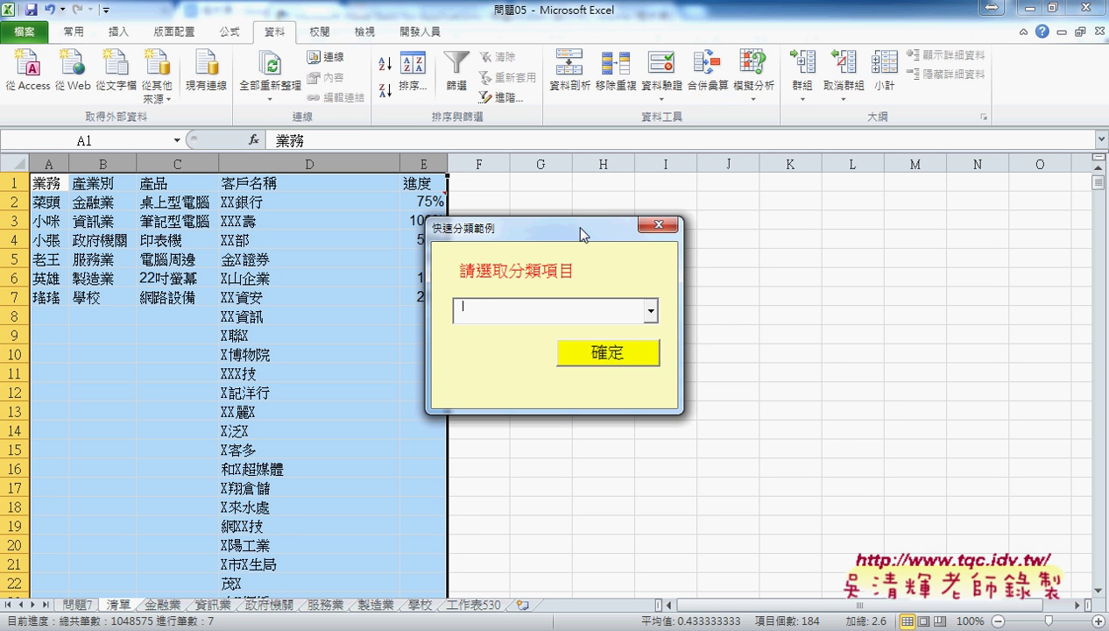
left_click(650, 311)
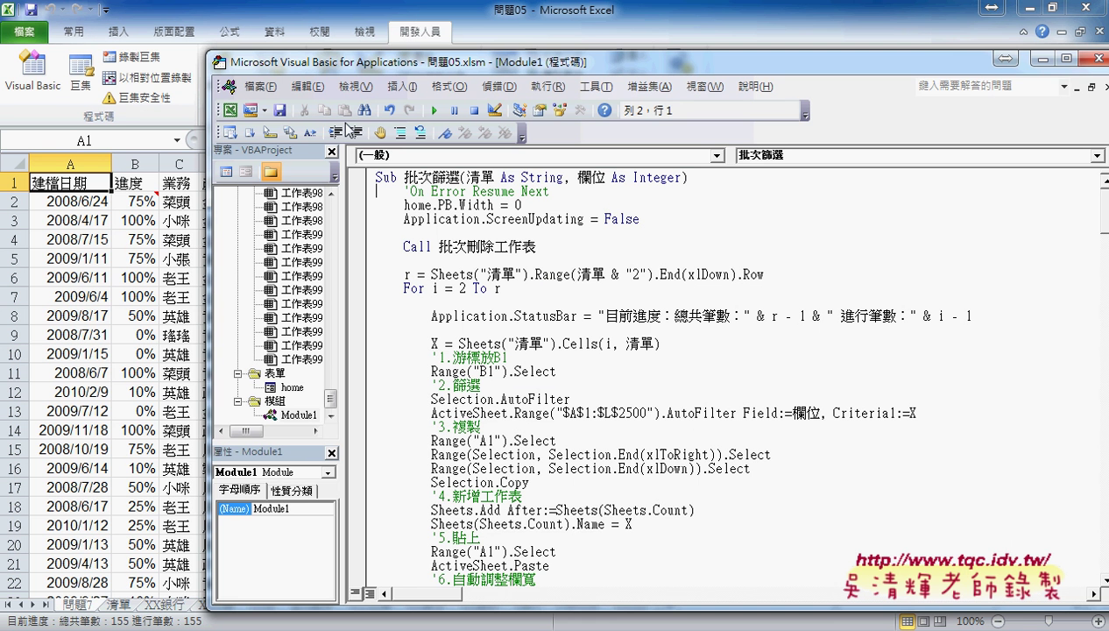
Step: Open the home form's code and highlight the Sheets("清單") header-row reference in UserForm_Activate
double_click(293, 387)
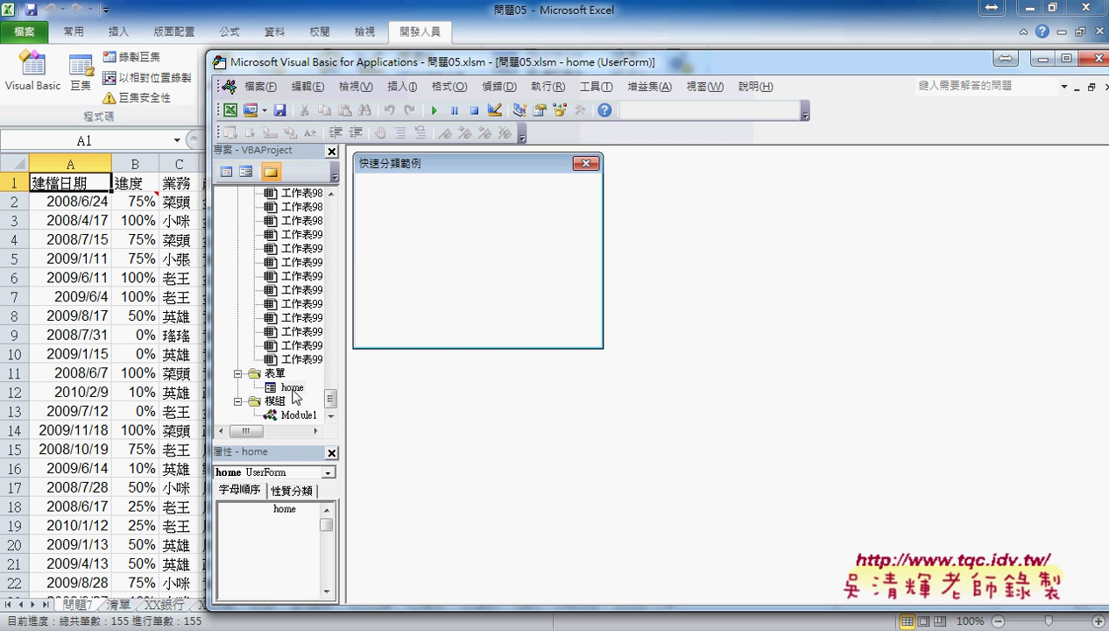
key("F7")
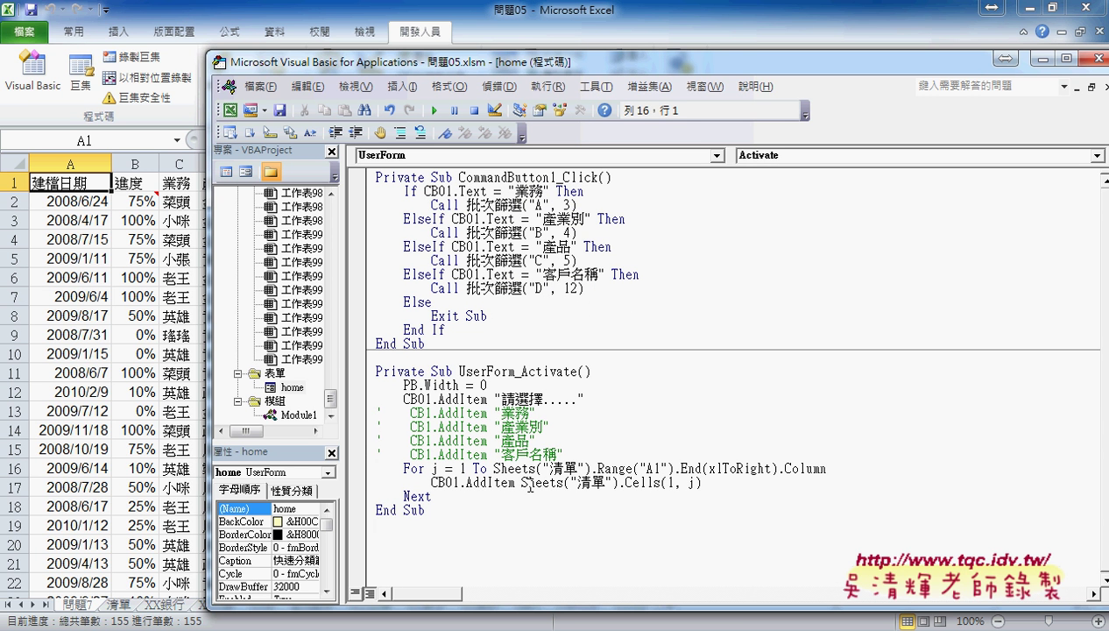
left_click_drag(521, 483, 624, 483)
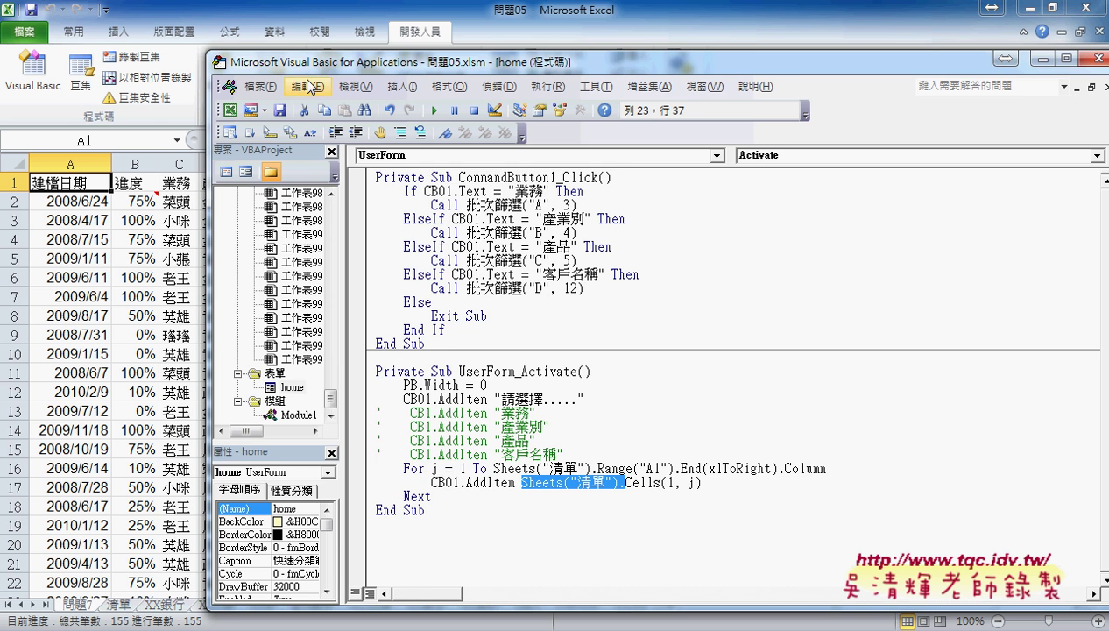
left_click_drag(309, 62, 484, 65)
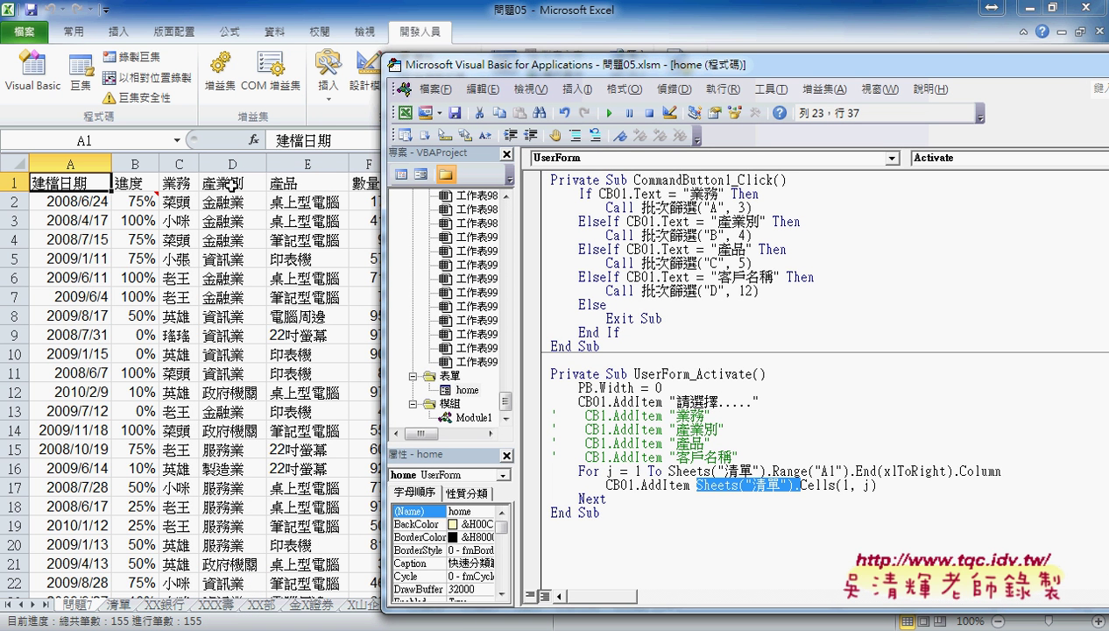
mouse_move(383, 195)
left_mouse_down()
mouse_move(193, 194)
mouse_move(401, 198)
left_mouse_up()
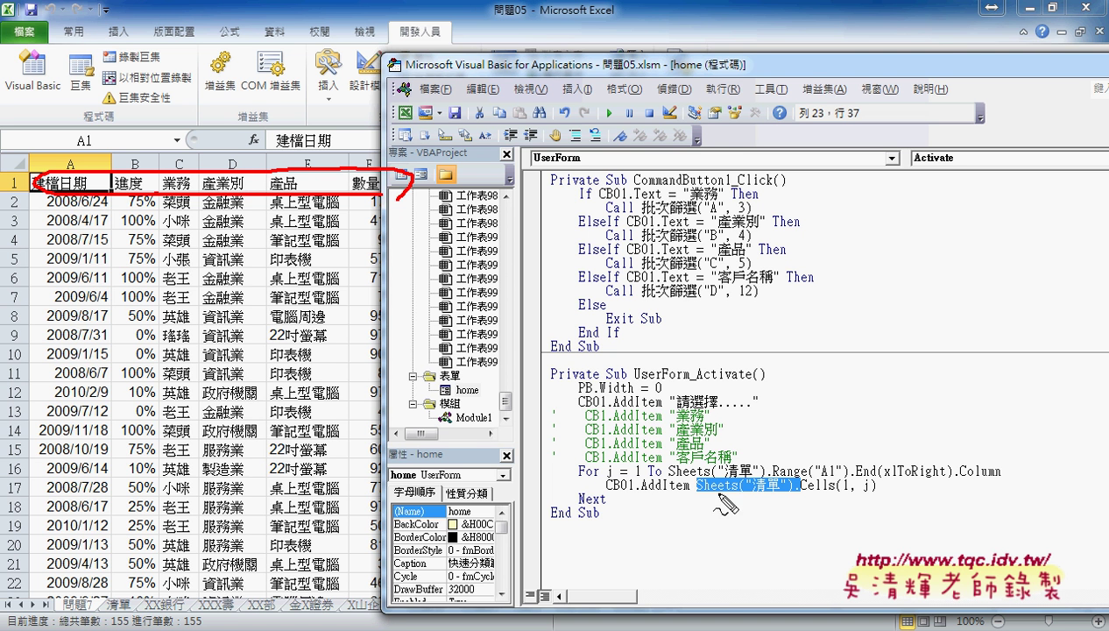
left_click_drag(707, 517, 804, 520)
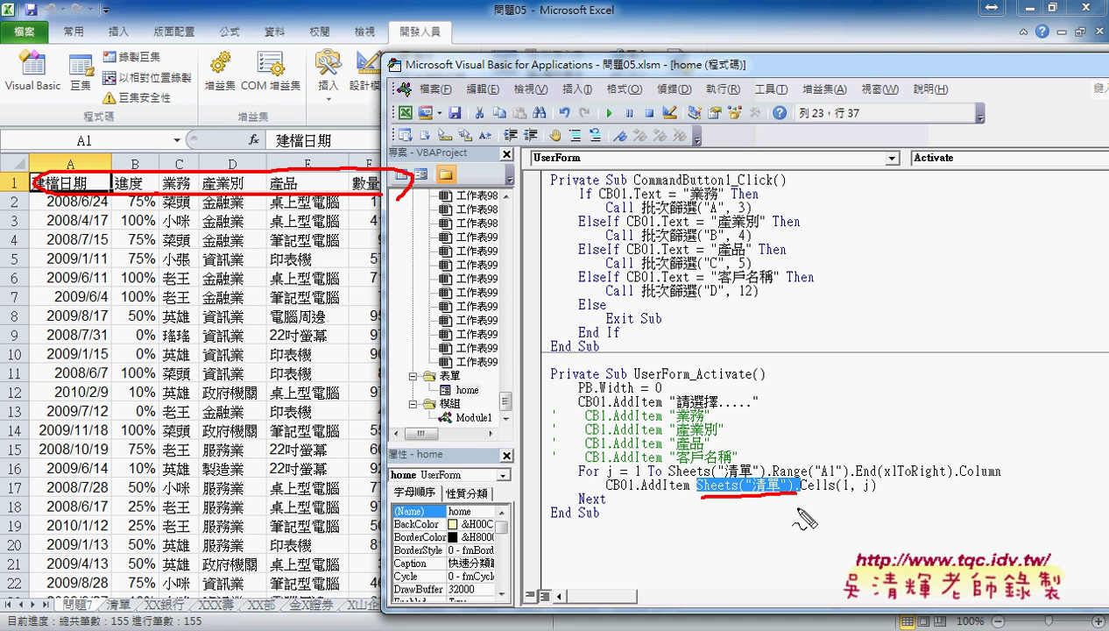
key("Escape")
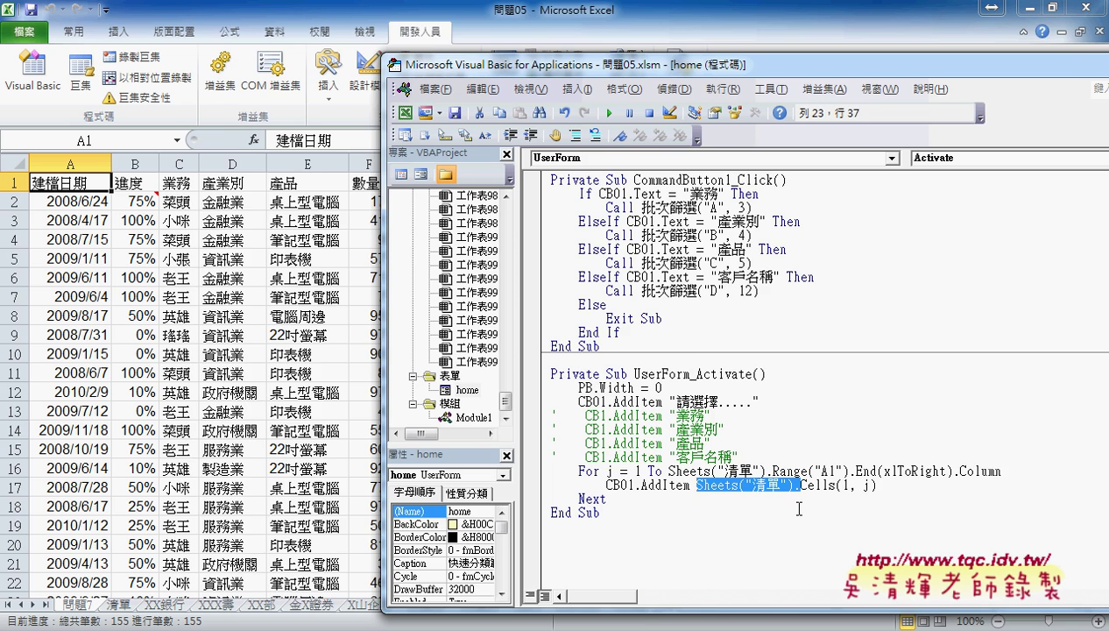
left_click_drag(667, 66, 476, 50)
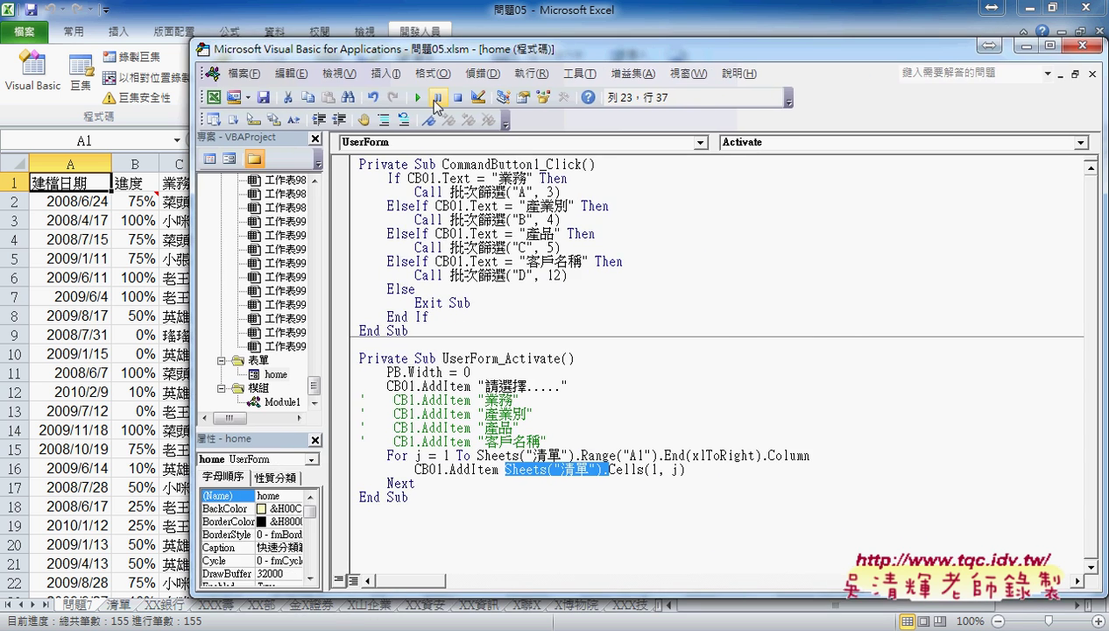
Step: Run the form, choose 客戶名稱, and run the batch filter while the red bar fills, then close
left_click(418, 98)
left_click(652, 309)
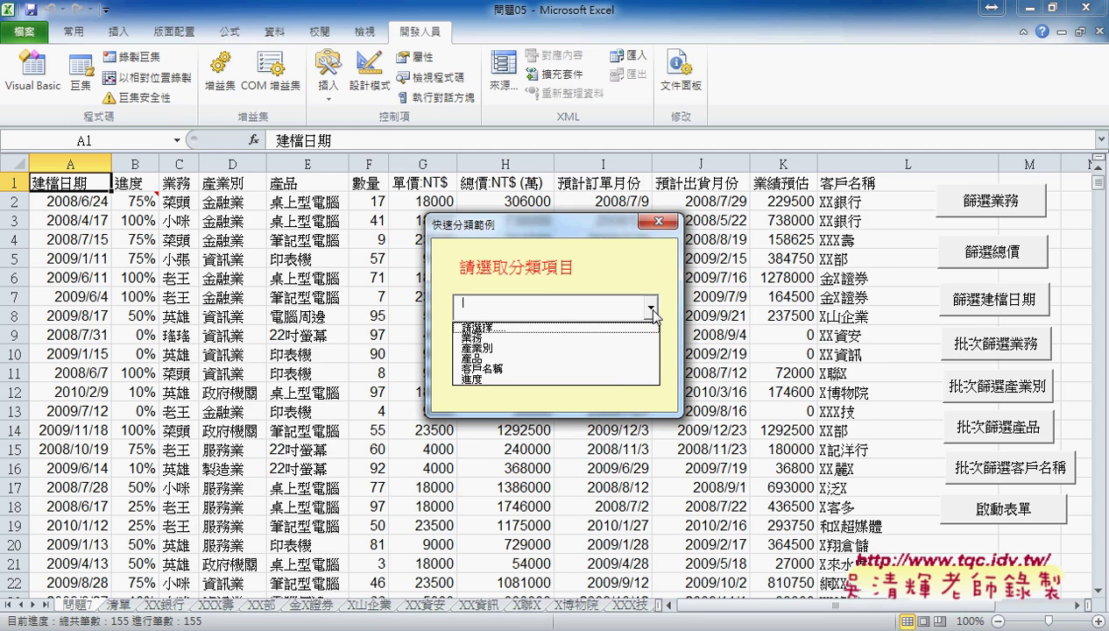
left_click(614, 369)
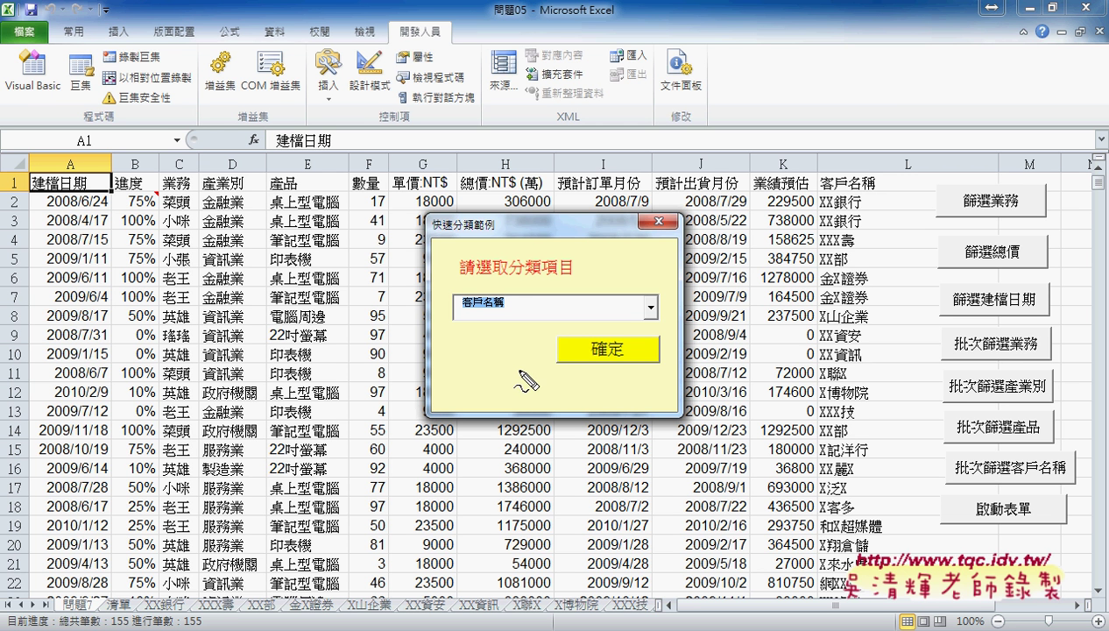
left_click_drag(442, 403, 675, 404)
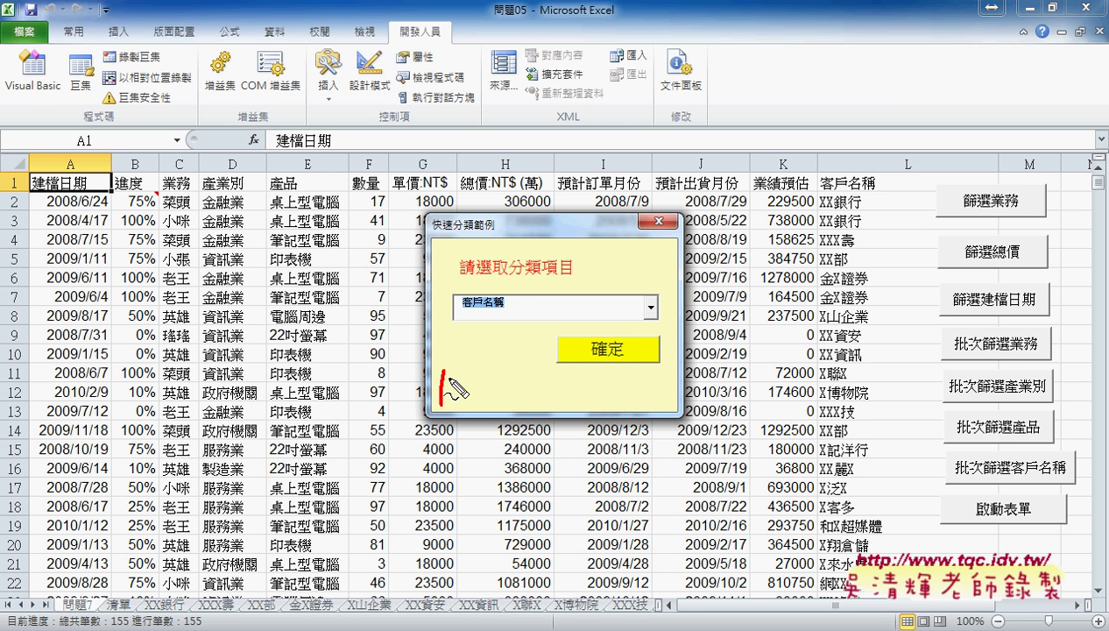
left_click_drag(444, 407, 673, 406)
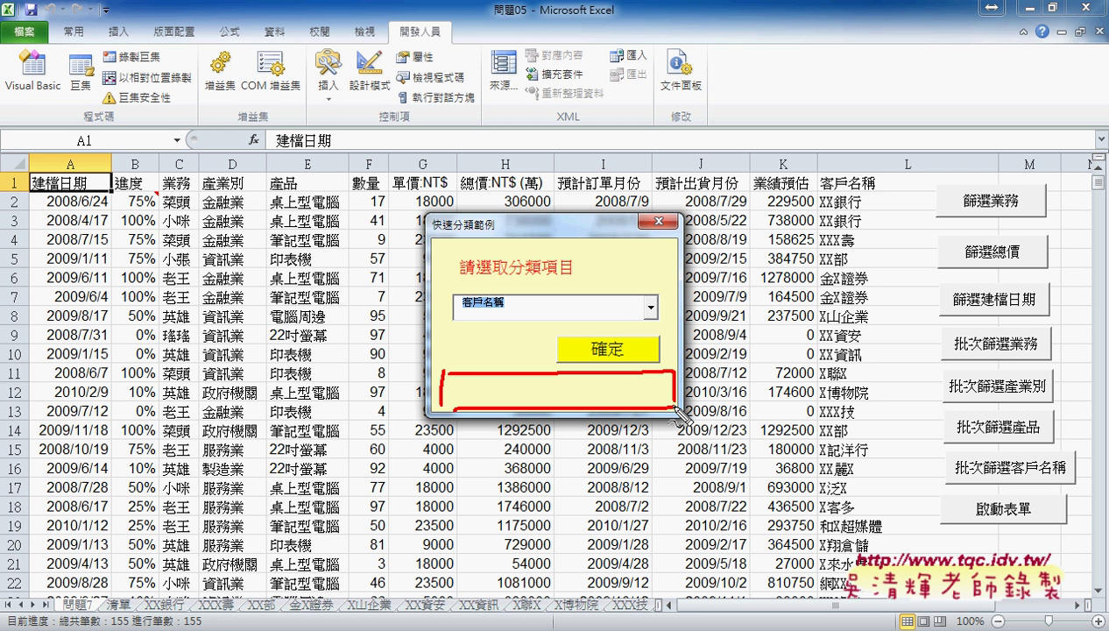
key("Escape")
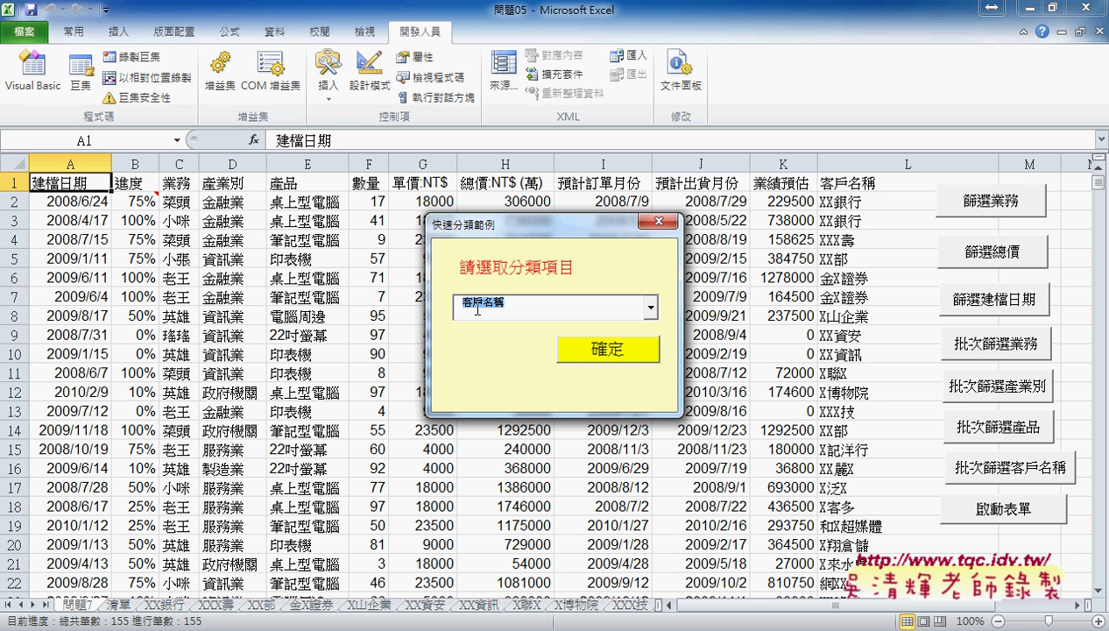
left_click(606, 363)
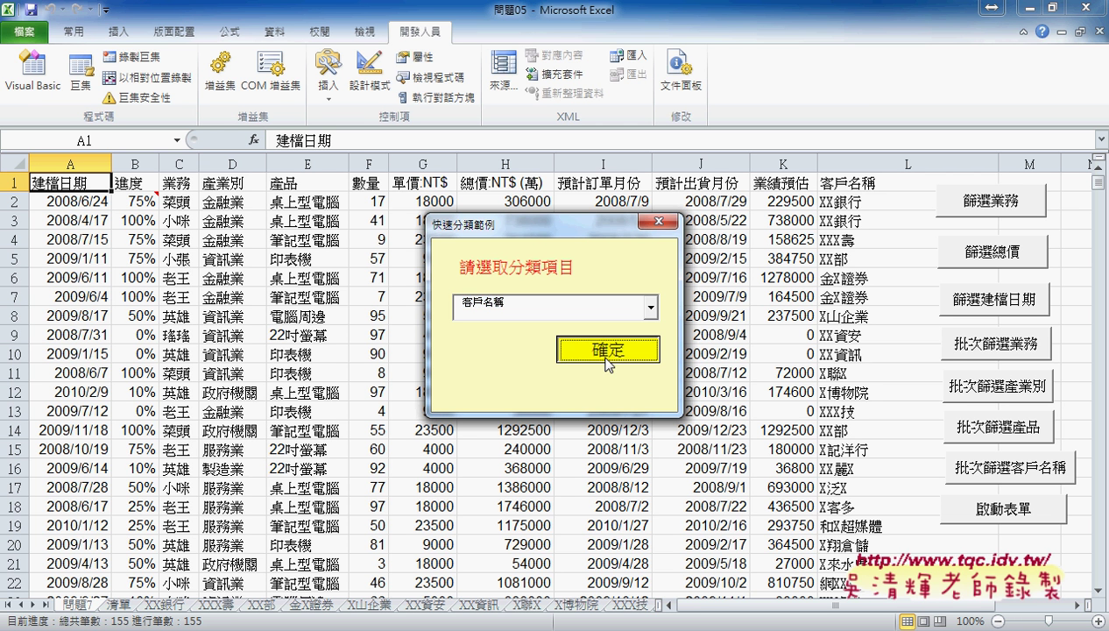
left_click(606, 363)
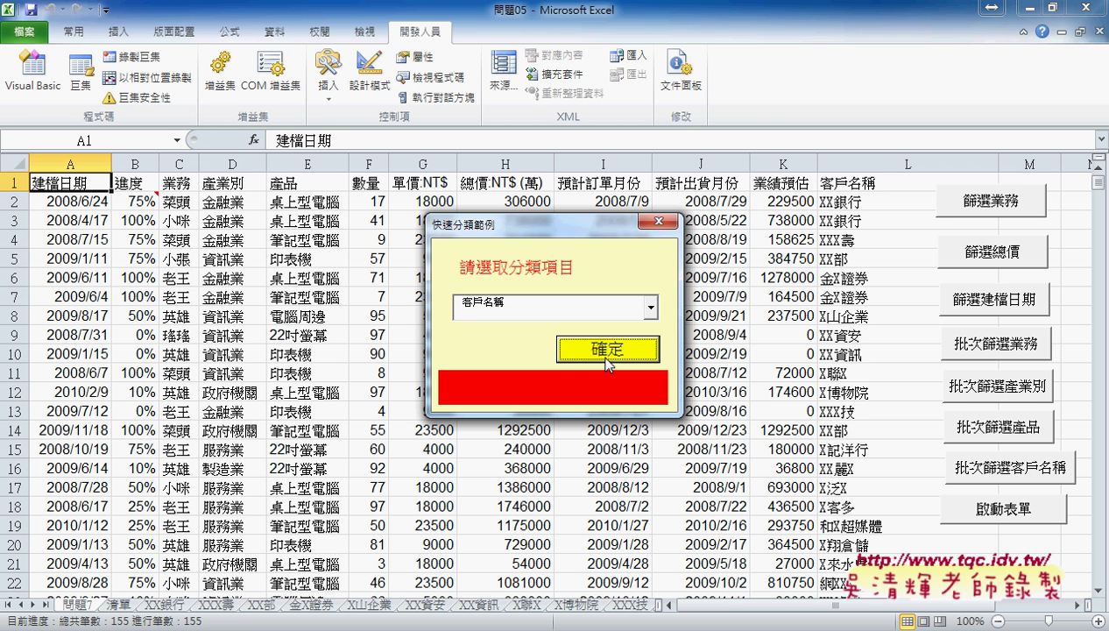
left_click(664, 225)
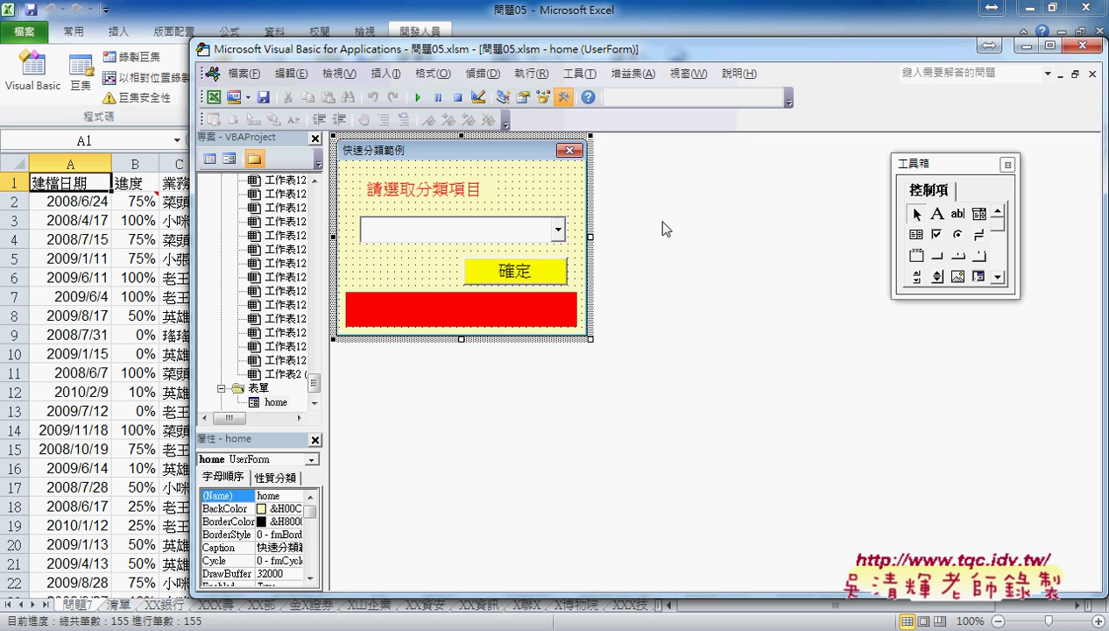
Step: Select the red PB label and open its BackColor colour choices in the Properties window
left_click(448, 317)
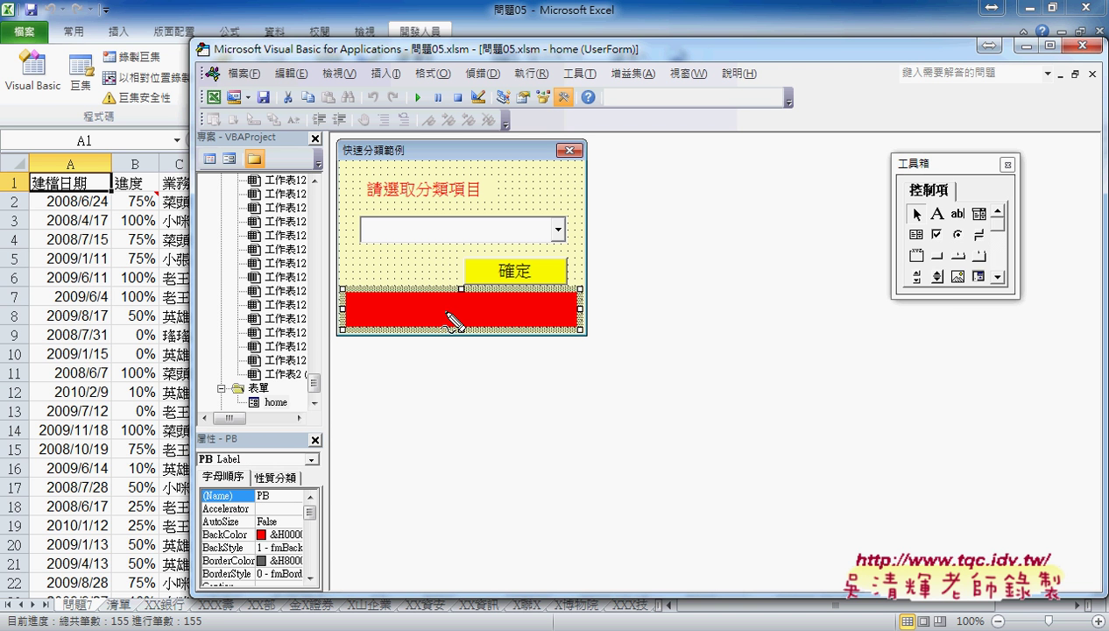
mouse_move(925, 203)
left_mouse_down()
mouse_move(946, 221)
mouse_move(927, 205)
left_mouse_up()
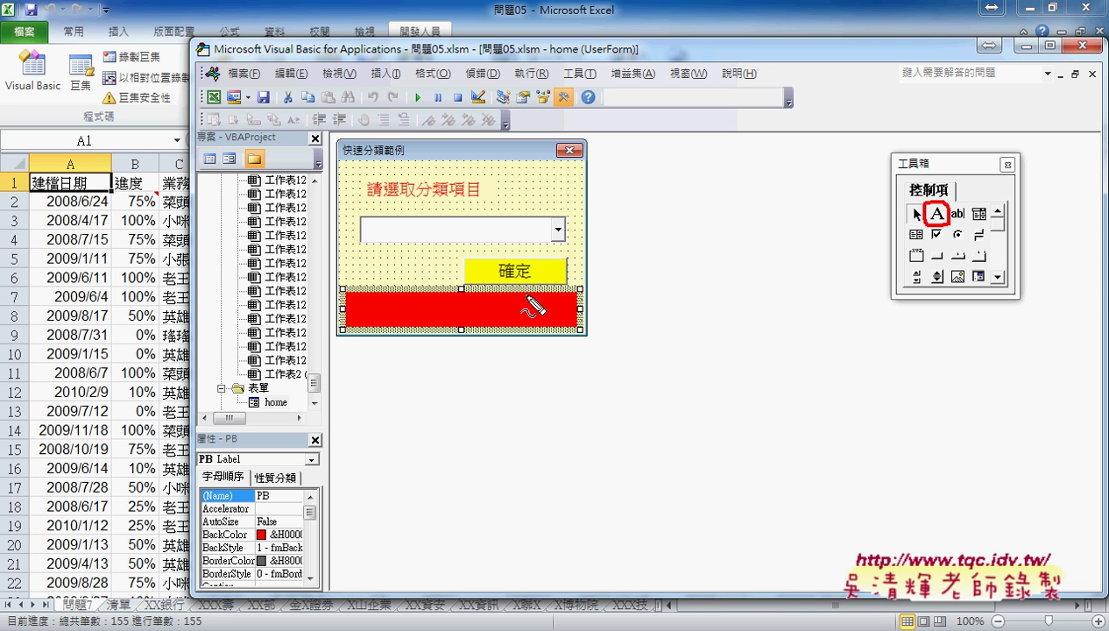
key("Escape")
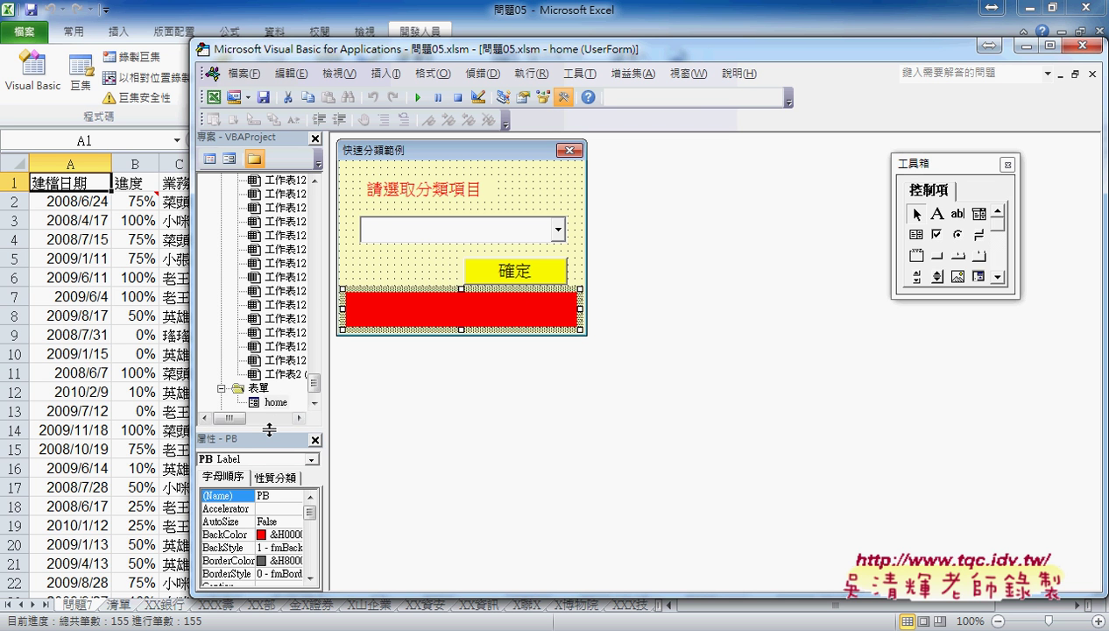
left_click_drag(269, 430, 269, 348)
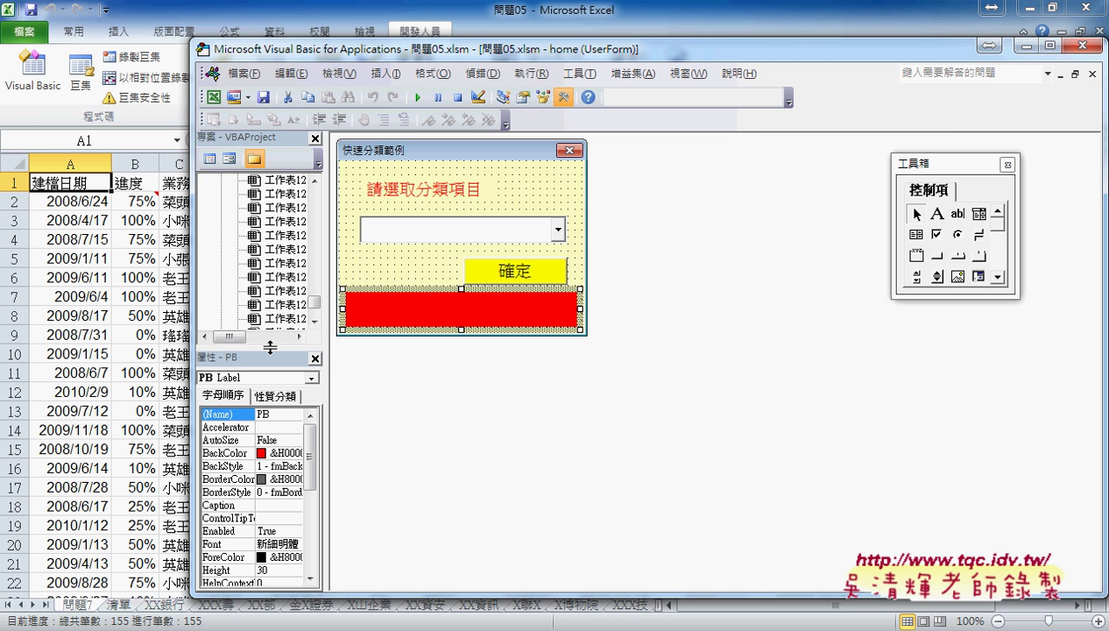
left_click(275, 412)
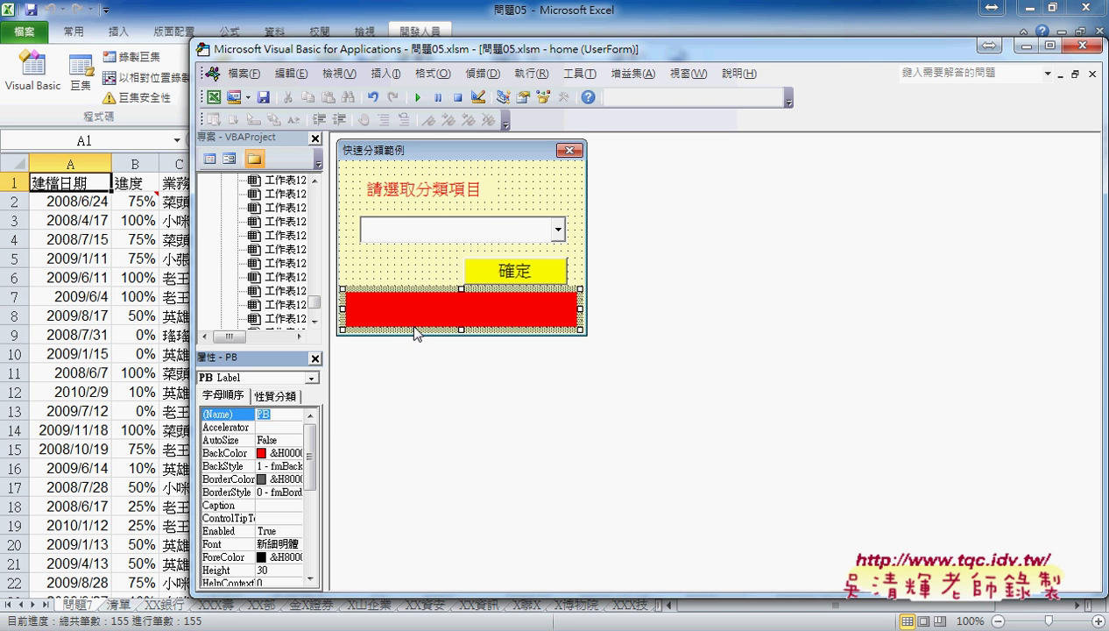
left_click(236, 453)
left_click(294, 453)
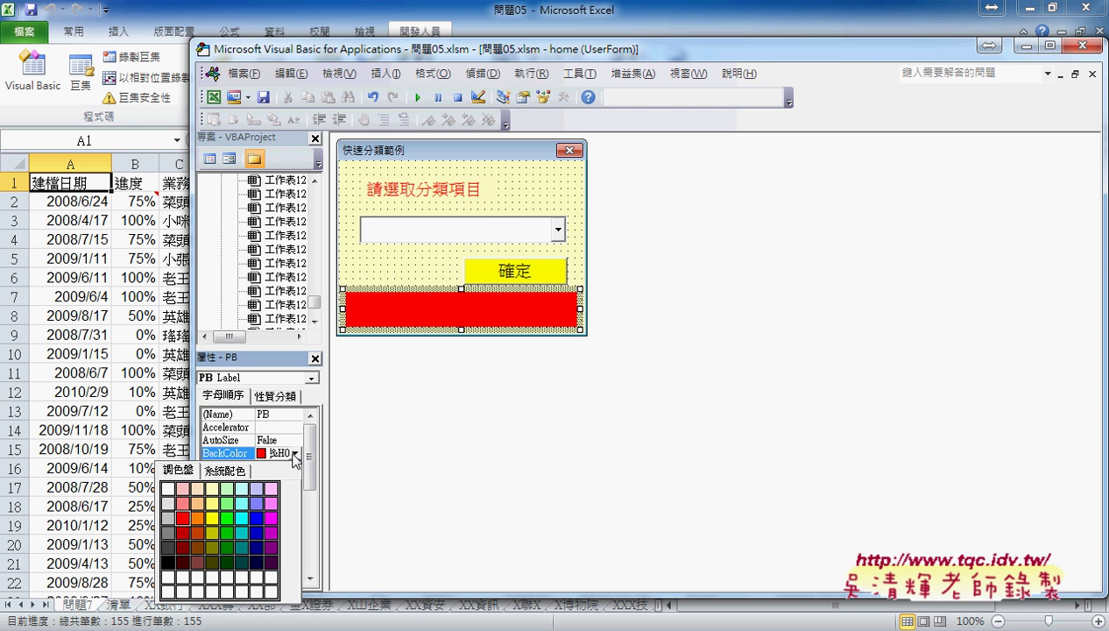
Step: Set the PB label's BackColor to red and confirm its Width of 200
left_click(182, 524)
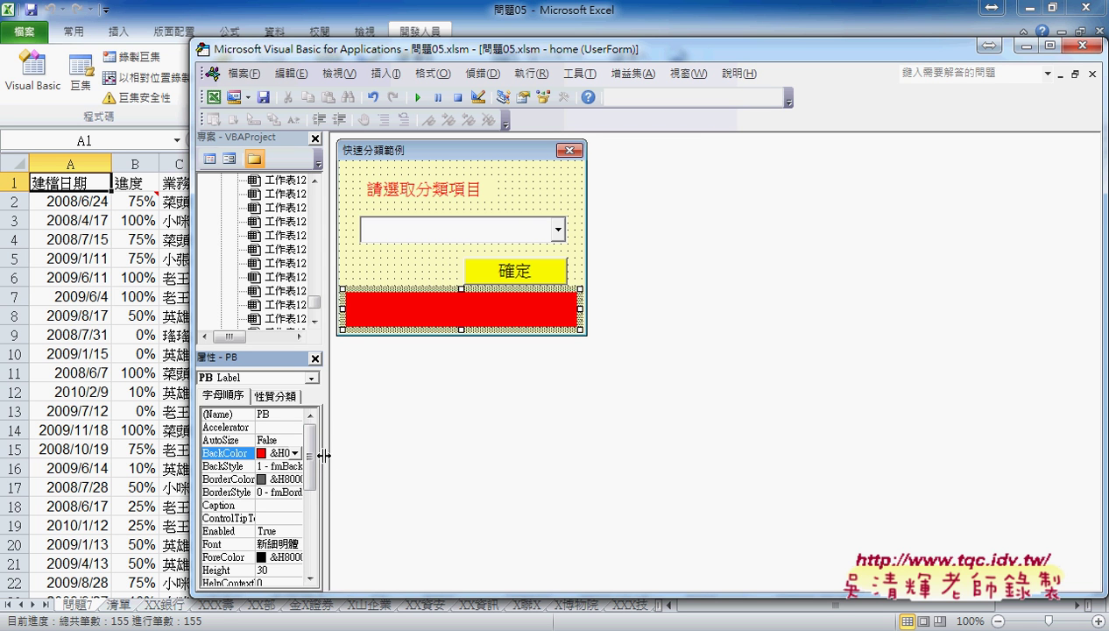
left_click_drag(321, 455, 348, 455)
scroll(319, 448, "down", 5)
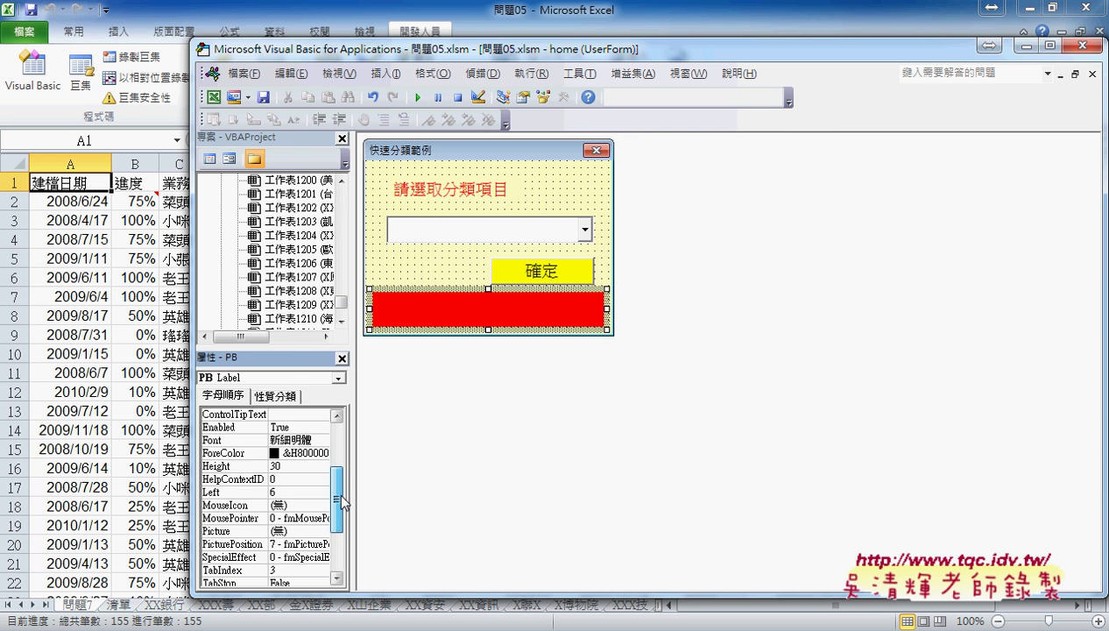
left_click(219, 557)
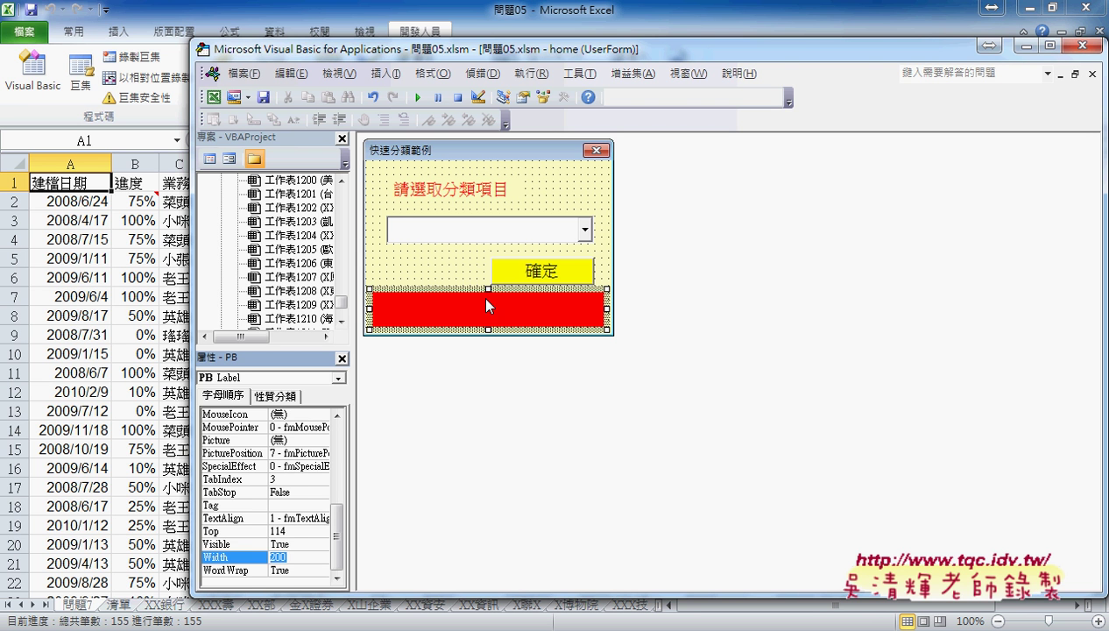
Step: Lower the label's top edge to Top 126 for a slimmer bar, then check Visible and Width
left_click_drag(488, 288, 488, 301)
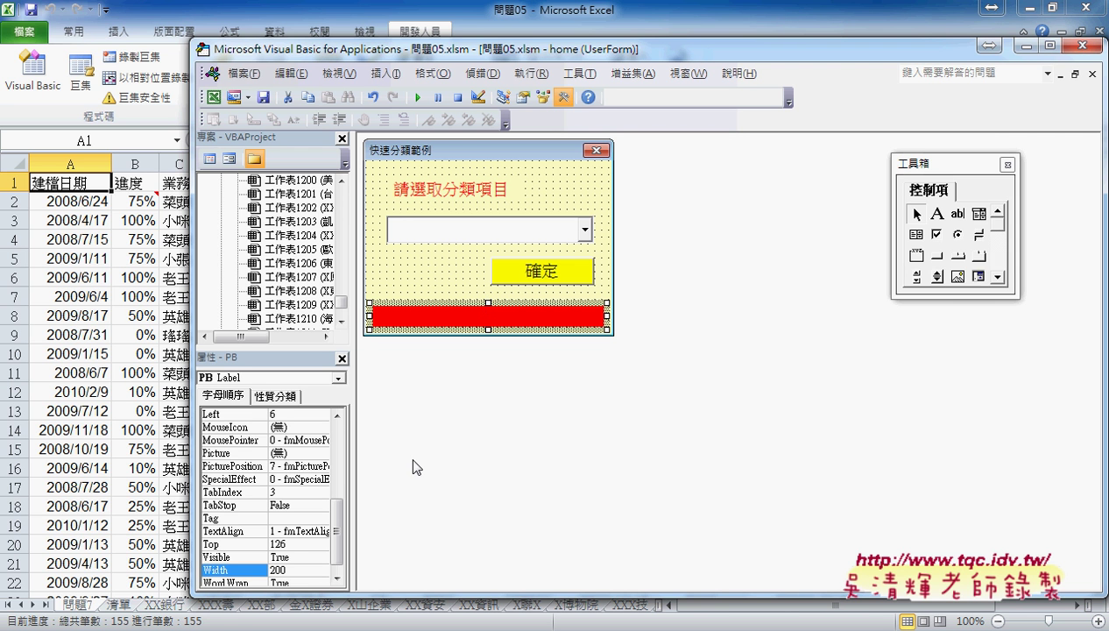
left_click(337, 579)
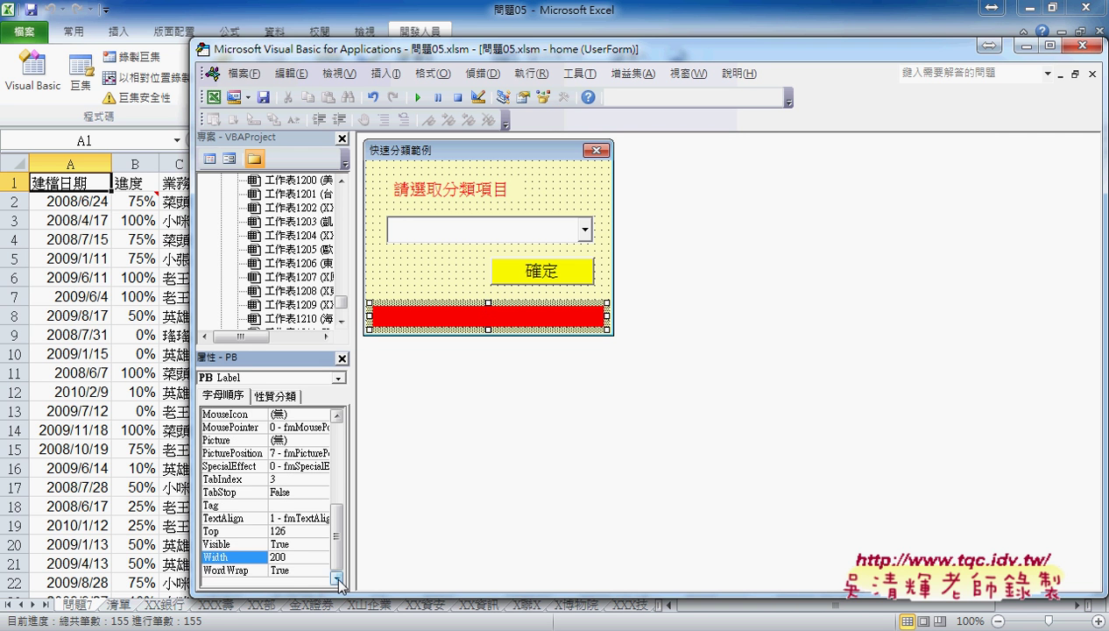
left_click(237, 545)
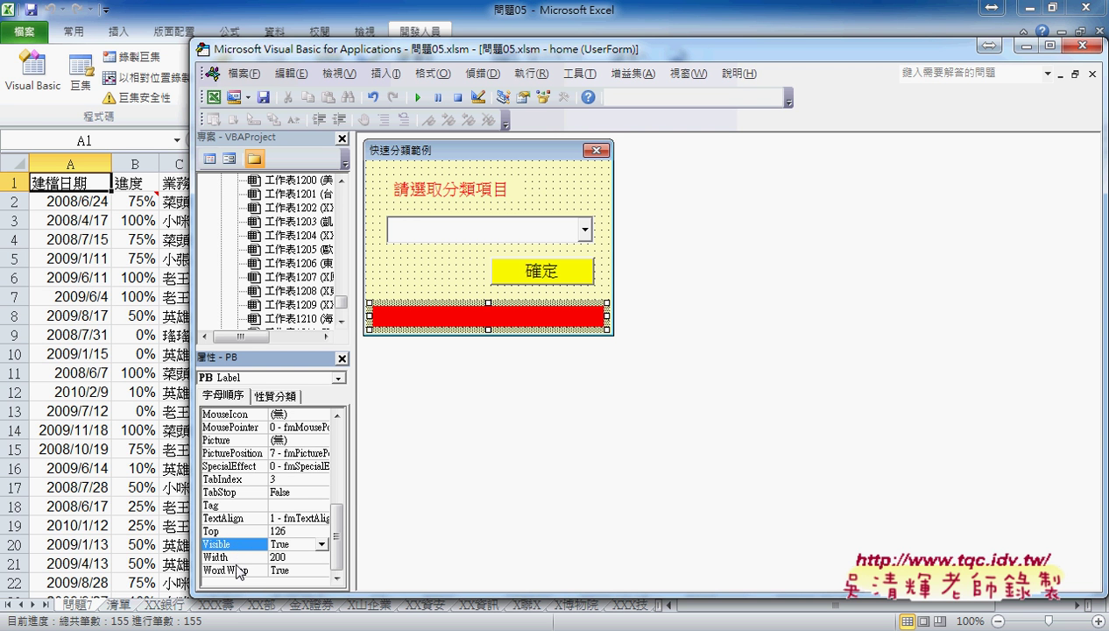
left_click(236, 558)
left_click(235, 545)
Step: Open the form's code, highlight the PB.Width = 0 reset in UserForm_Activate, and run the form
left_click(454, 296)
key("F7")
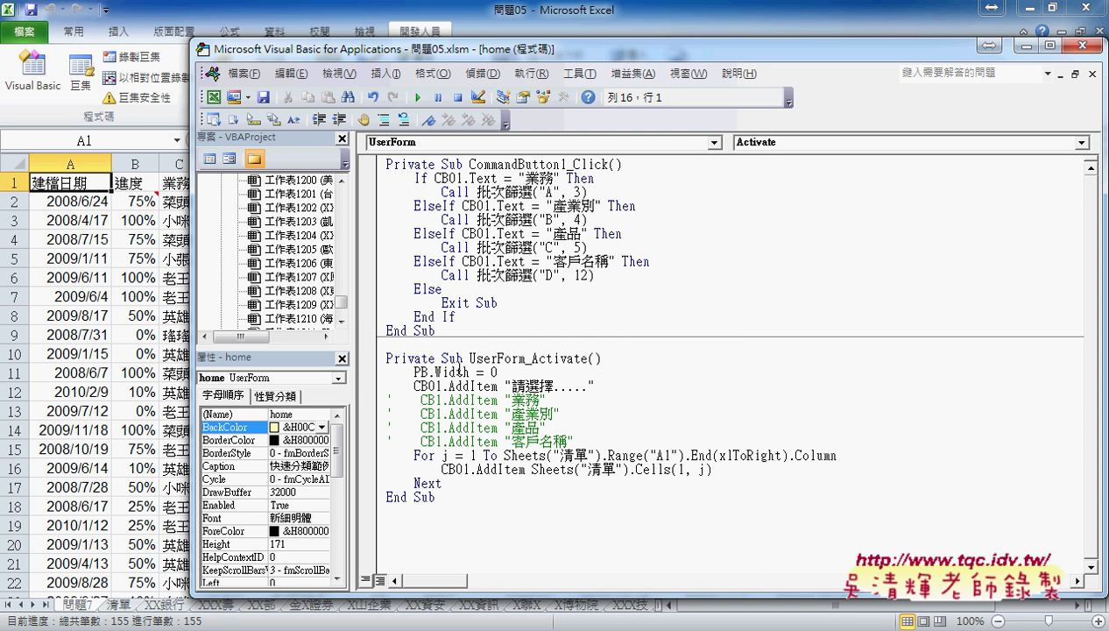
left_click_drag(531, 359, 578, 362)
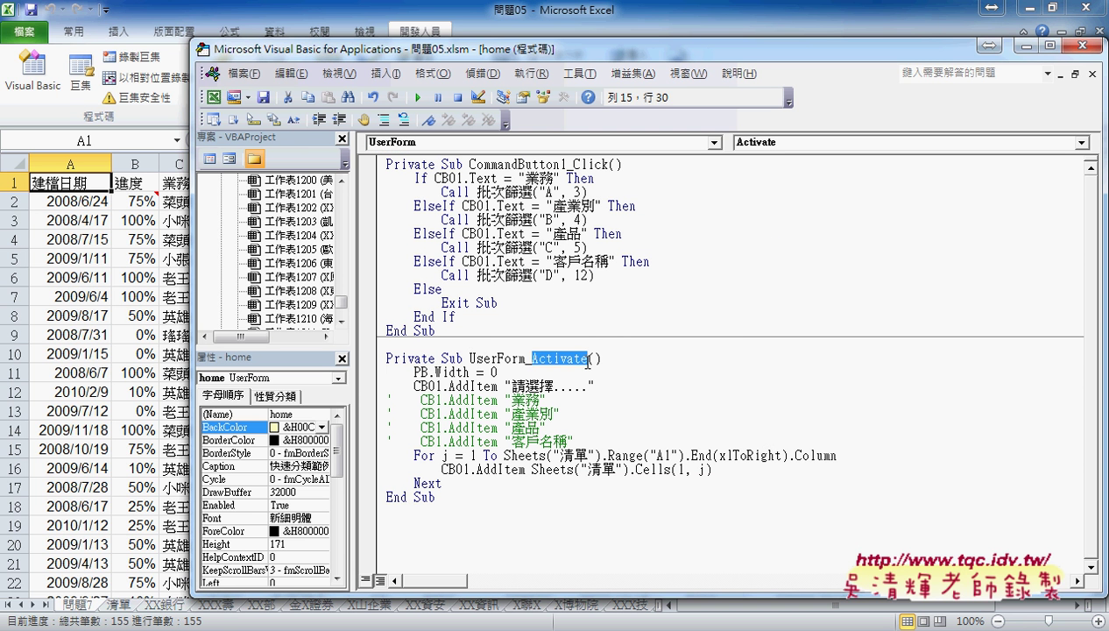
mouse_move(414, 372)
left_mouse_down()
mouse_move(462, 372)
mouse_move(415, 372)
left_mouse_up()
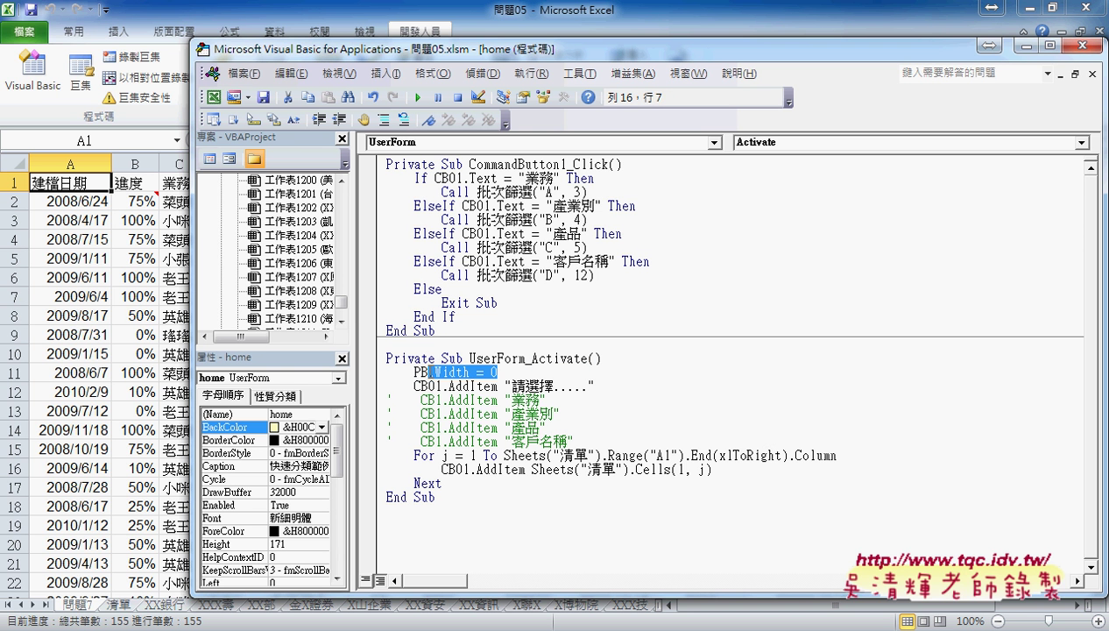
left_click(420, 99)
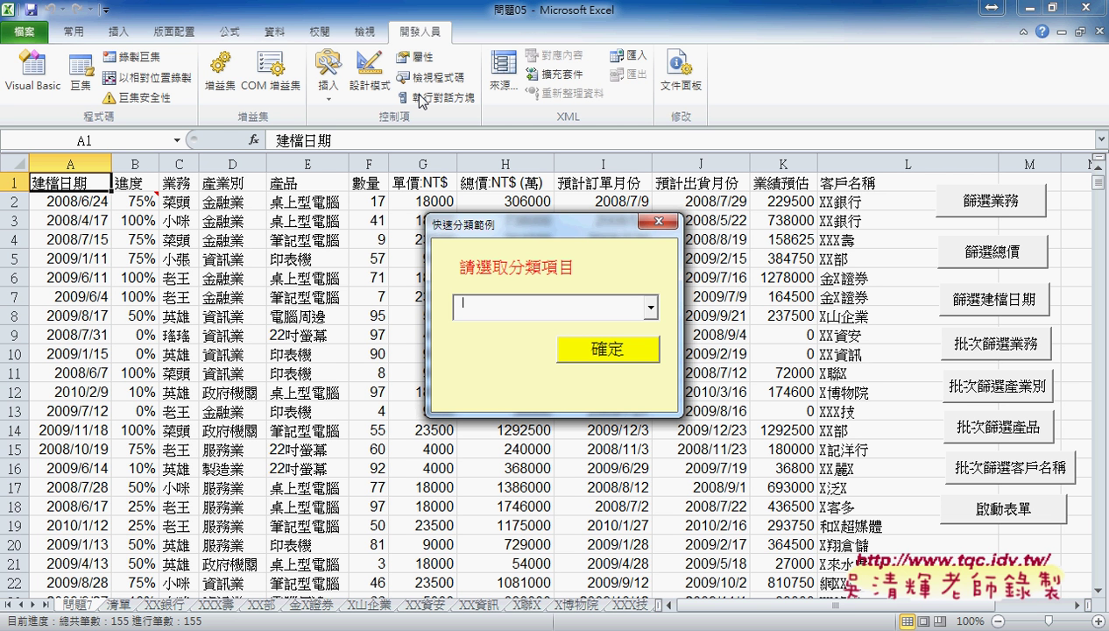
Step: Choose 客戶名稱 from the running form's 清單 header list, close it, and select the 確定 button
left_click(650, 308)
left_click(599, 369)
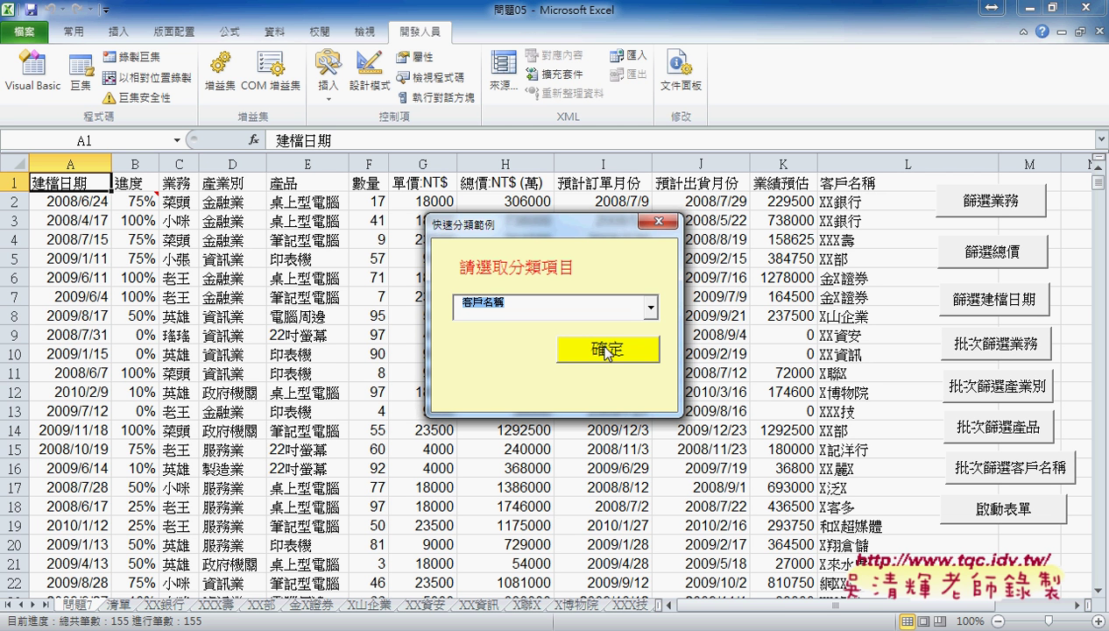
left_click(658, 223)
left_click(565, 271)
Step: Jump from the 確定 button's Call 批次篩選 line to that procedure's definition in Module1
double_click(565, 271)
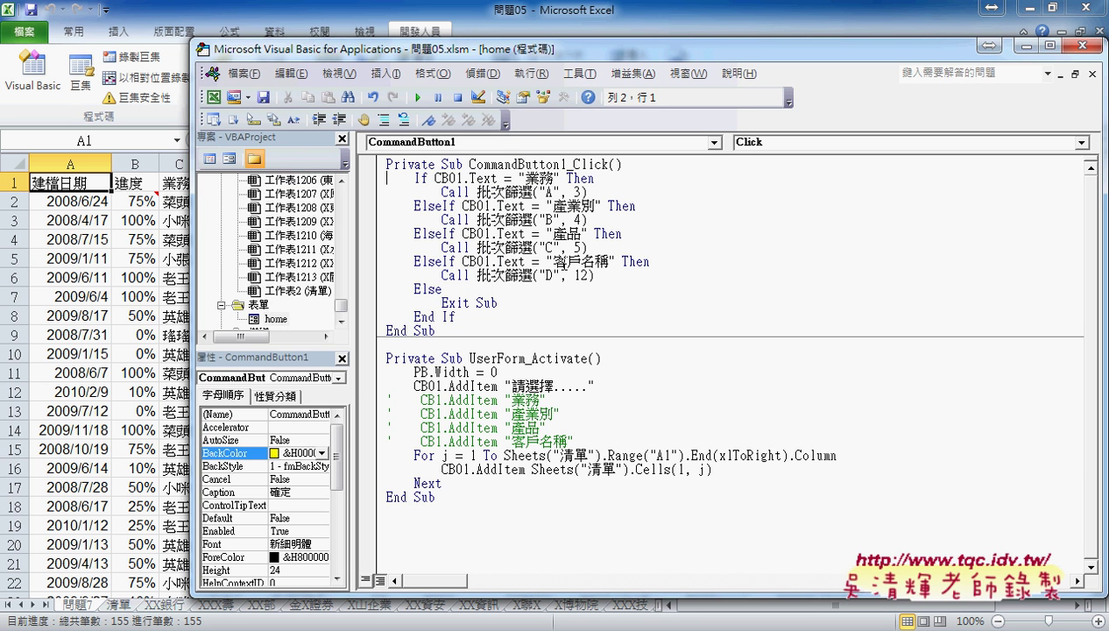
left_click(498, 192)
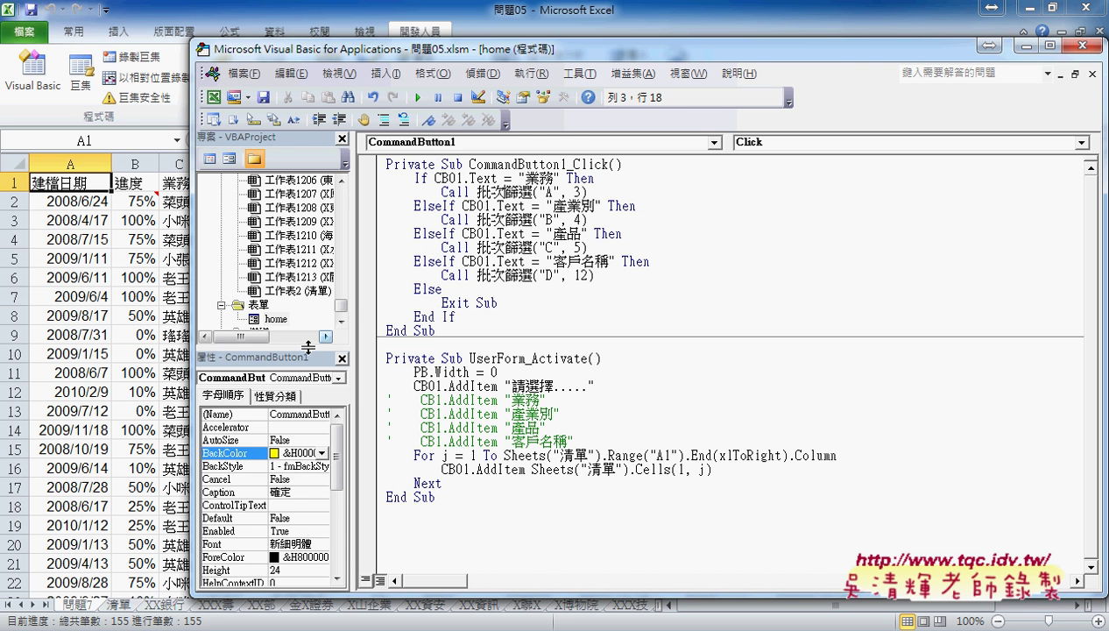
left_click_drag(271, 348, 271, 414)
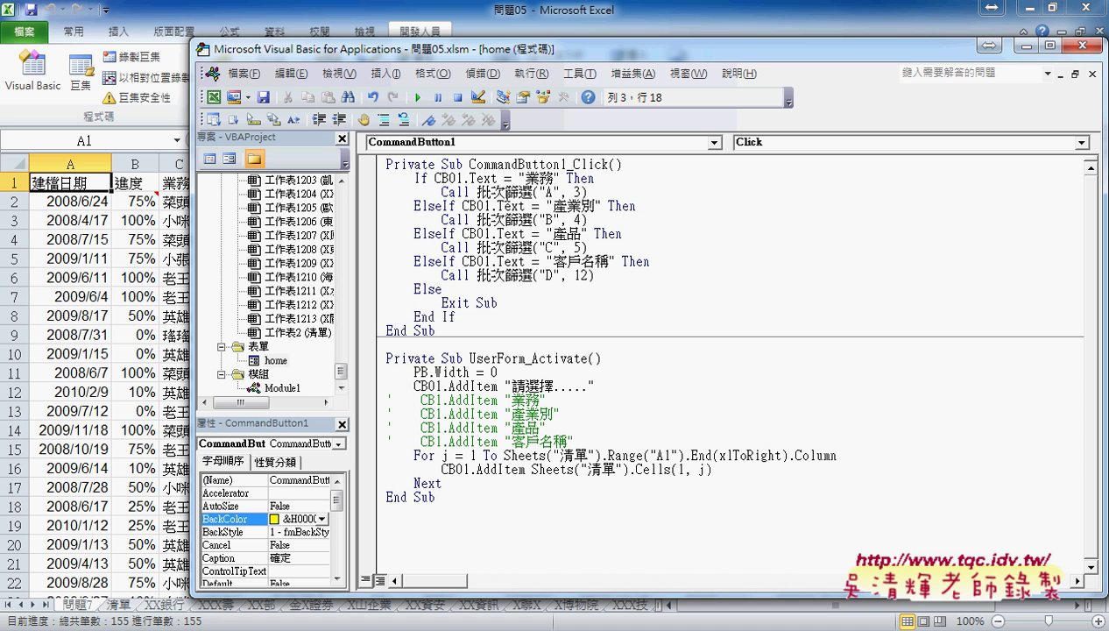
left_click(486, 192)
left_click(291, 75)
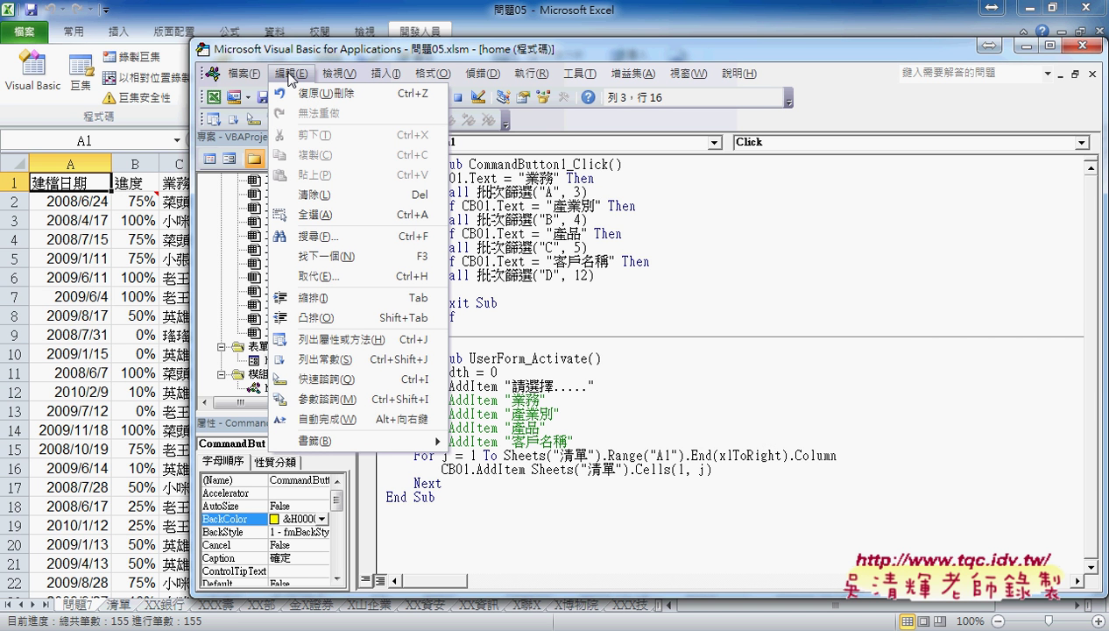
mouse_move(339, 77)
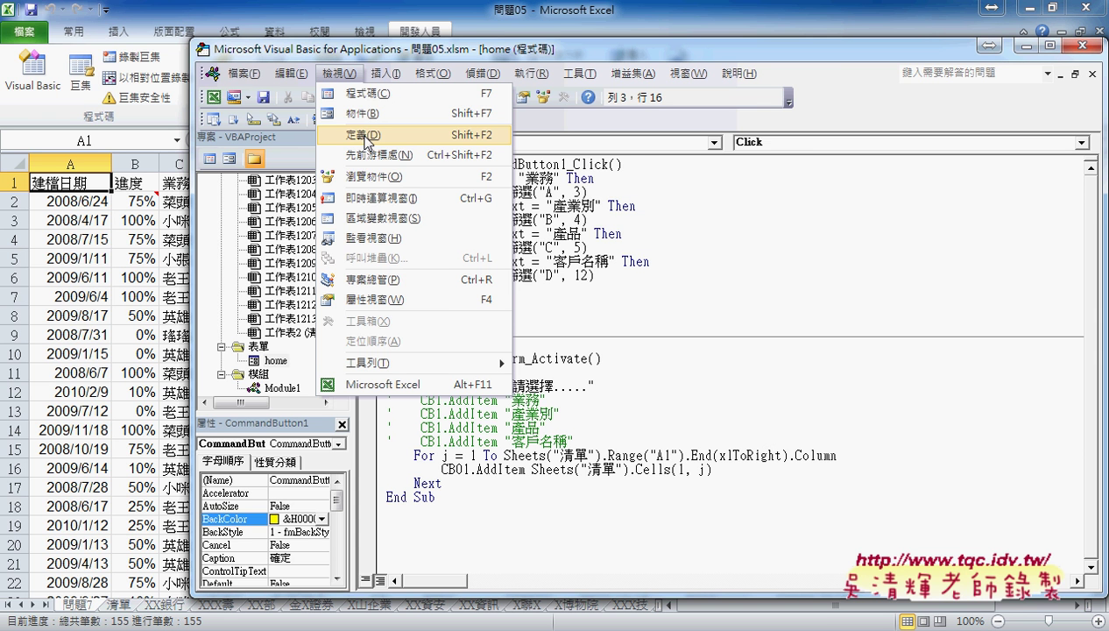
left_click(366, 142)
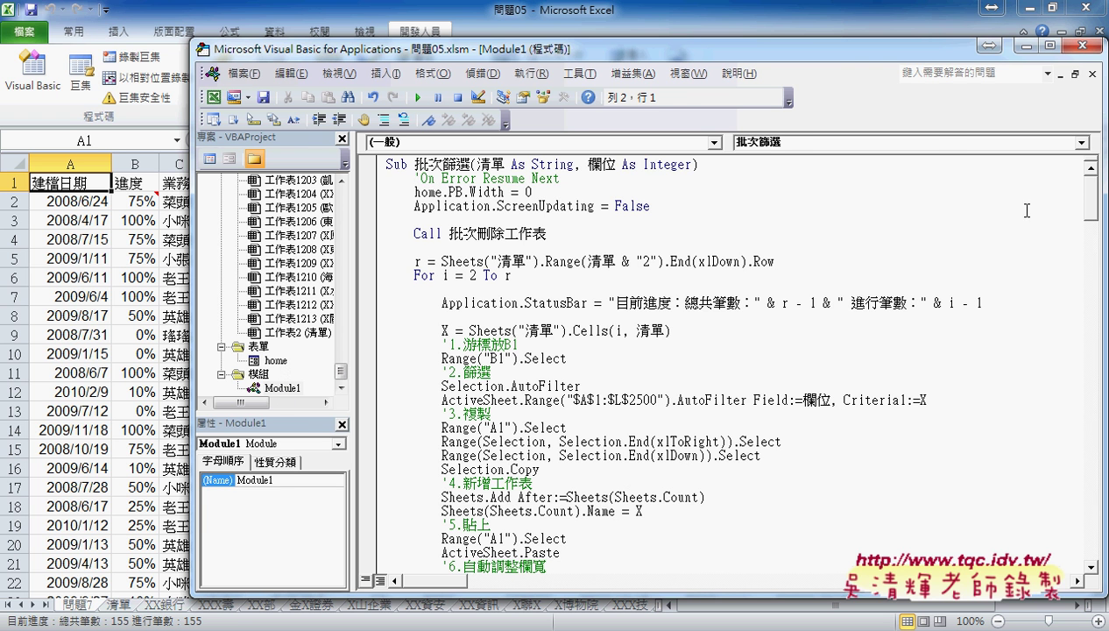
left_click(1092, 74)
left_click(500, 179)
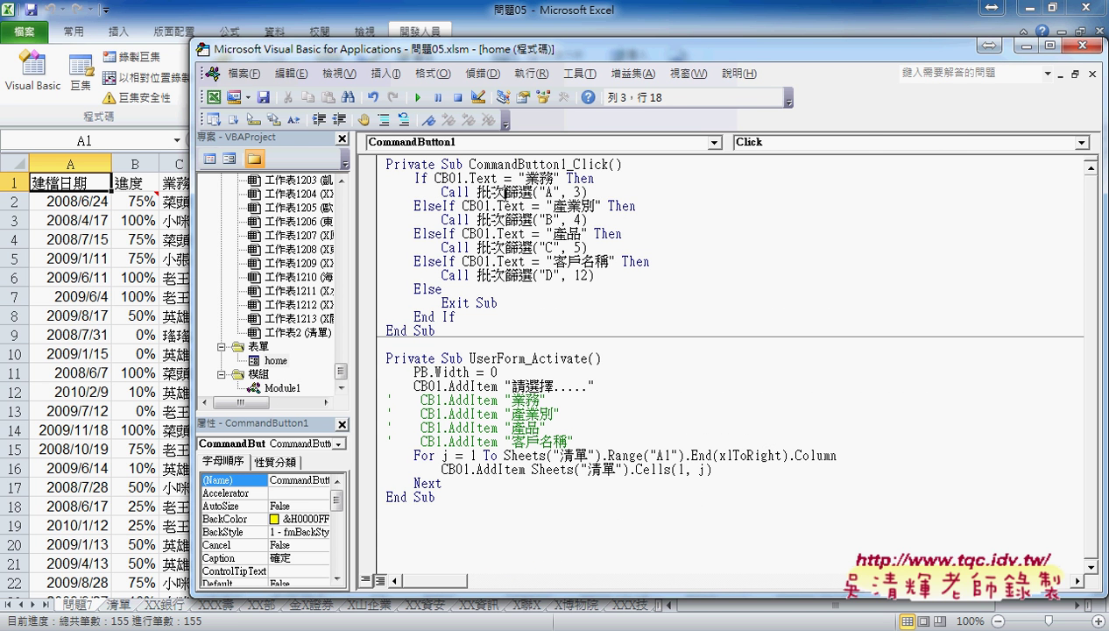
left_click(340, 74)
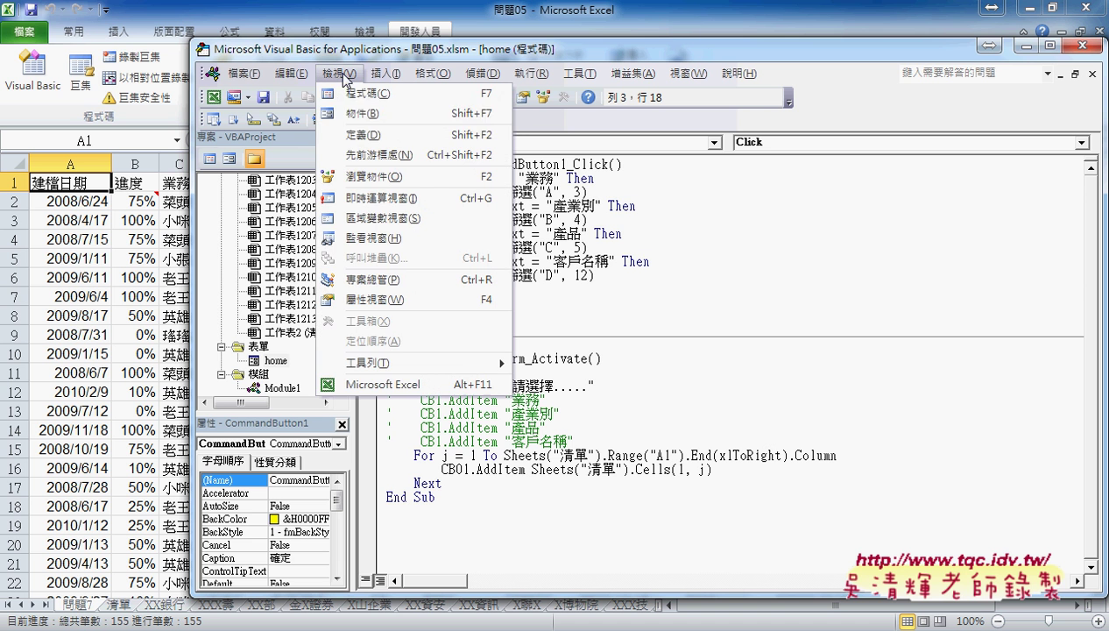
left_click(358, 143)
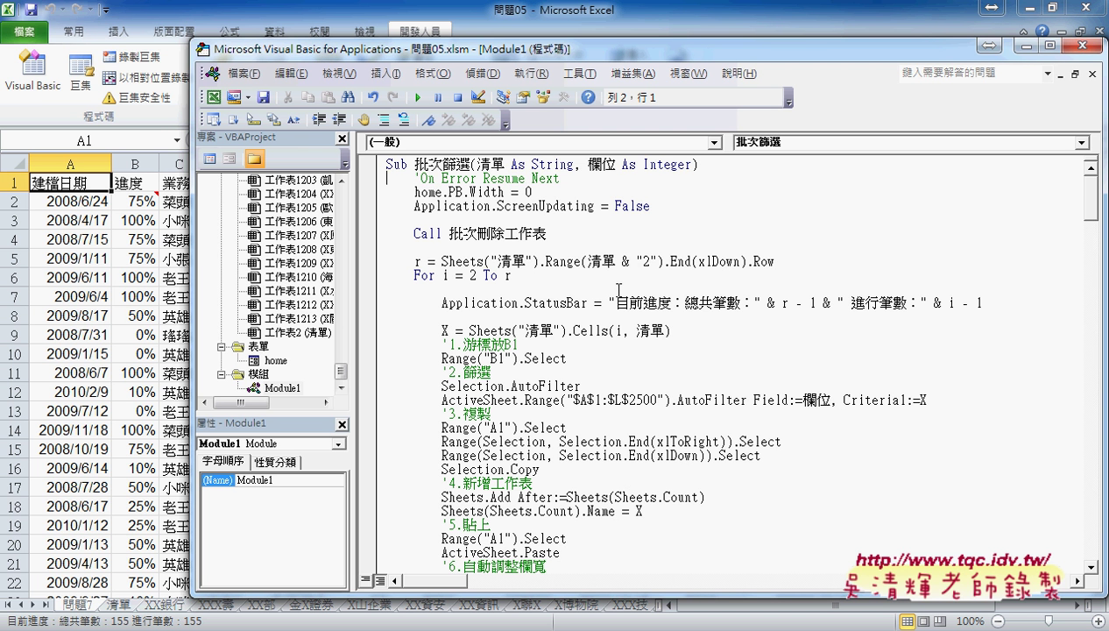
left_click(528, 191)
left_click_drag(528, 191, 414, 204)
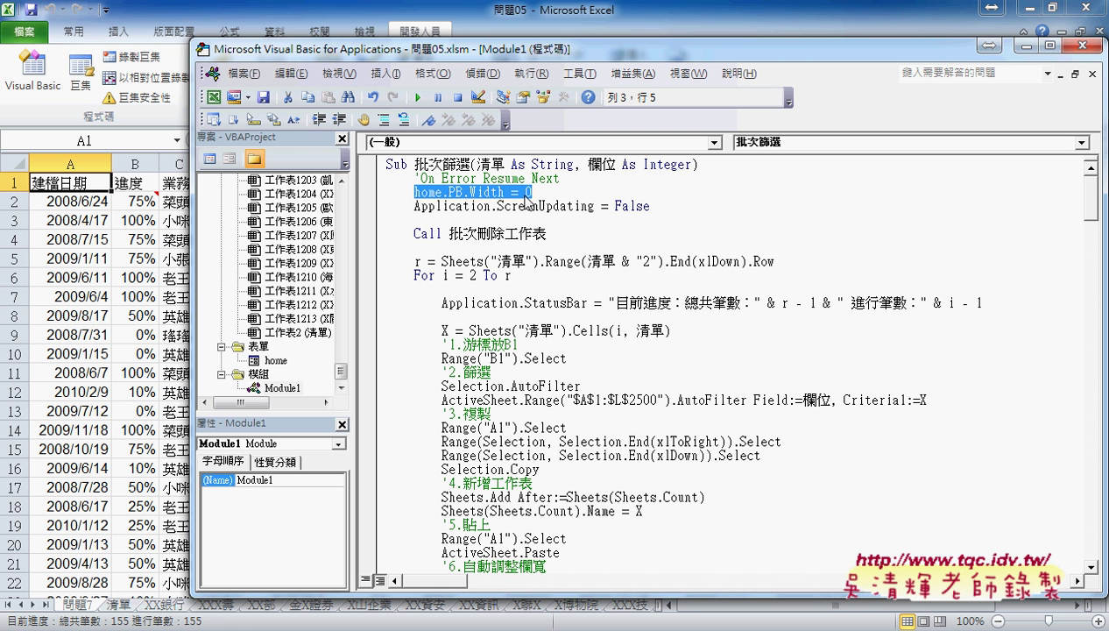
left_click_drag(526, 195, 445, 207)
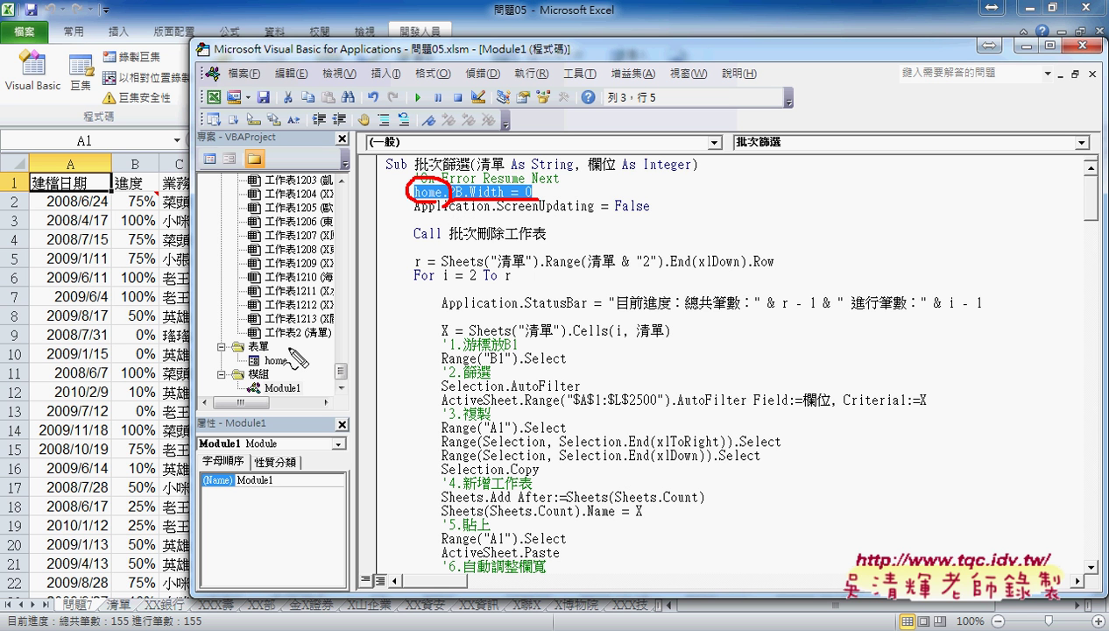
left_click_drag(287, 351, 303, 393)
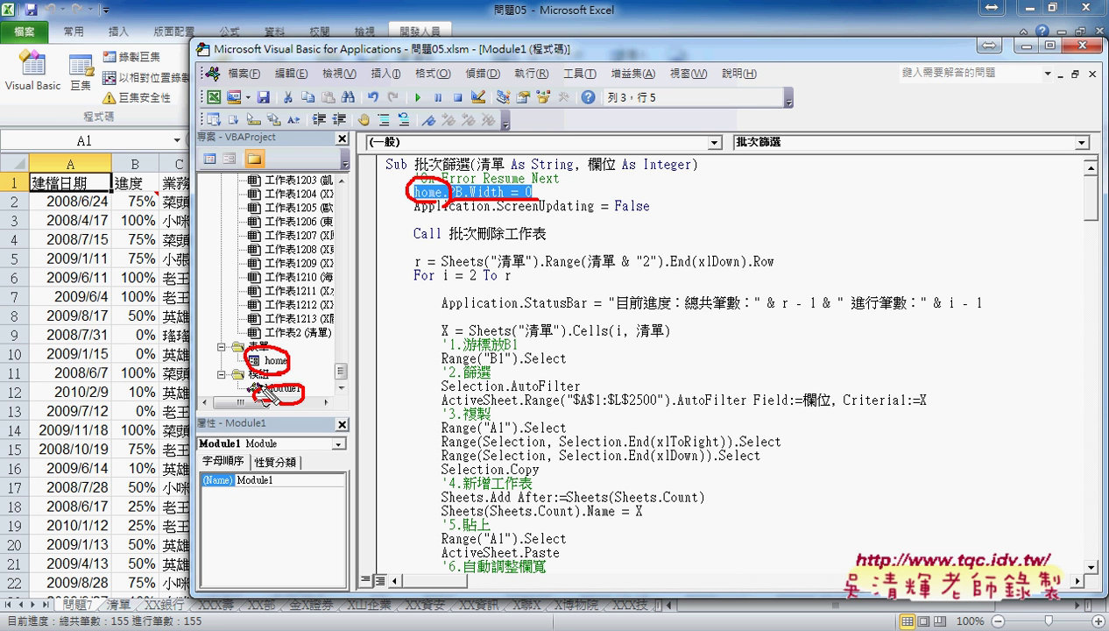
key("Escape")
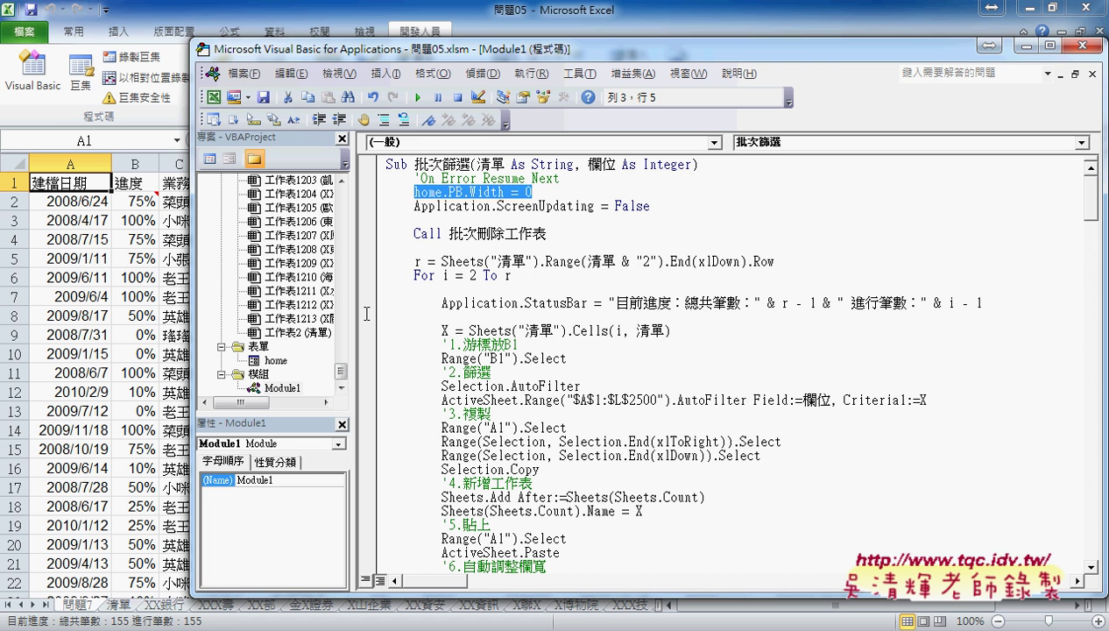
left_click_drag(535, 192, 416, 197)
left_click(417, 196)
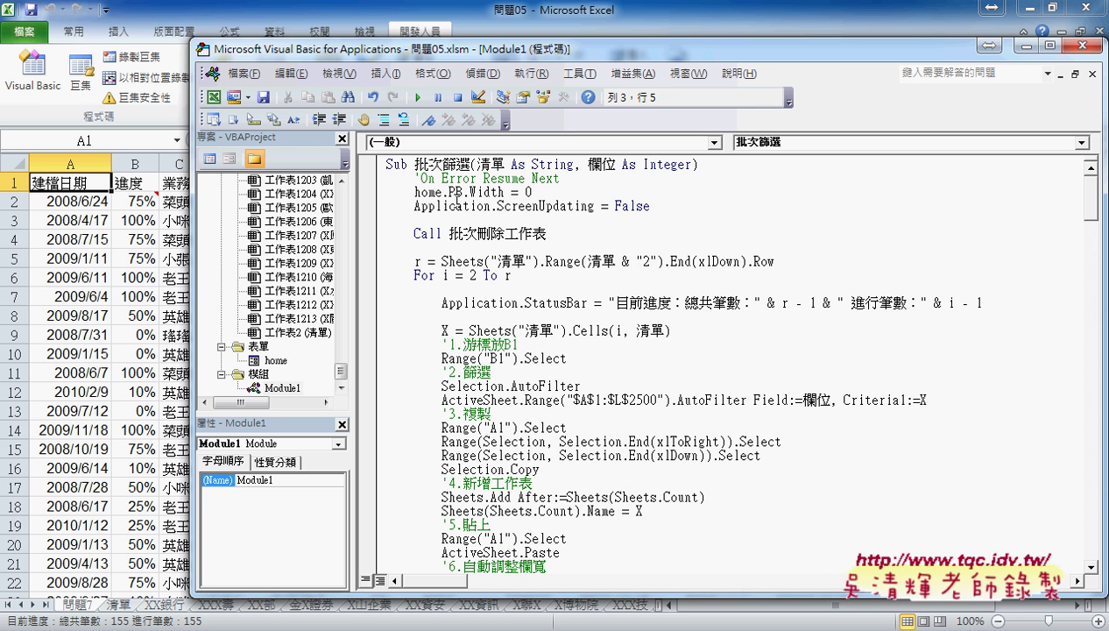
Step: Delete the blank line after the Application.StatusBar progress statement
type("去")
type("'")
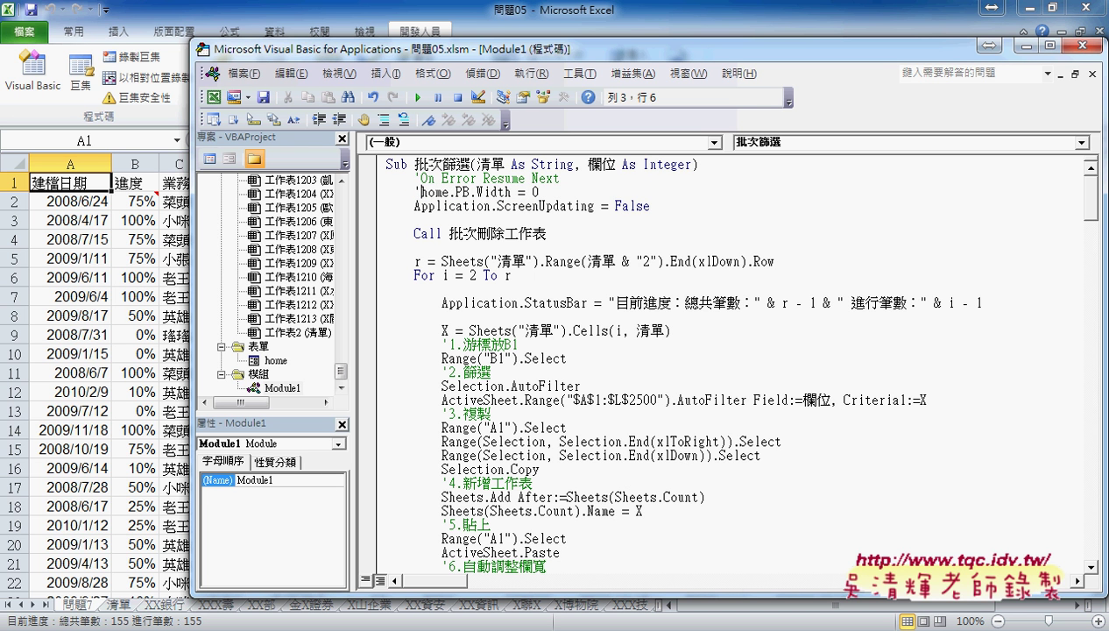
left_click(985, 302)
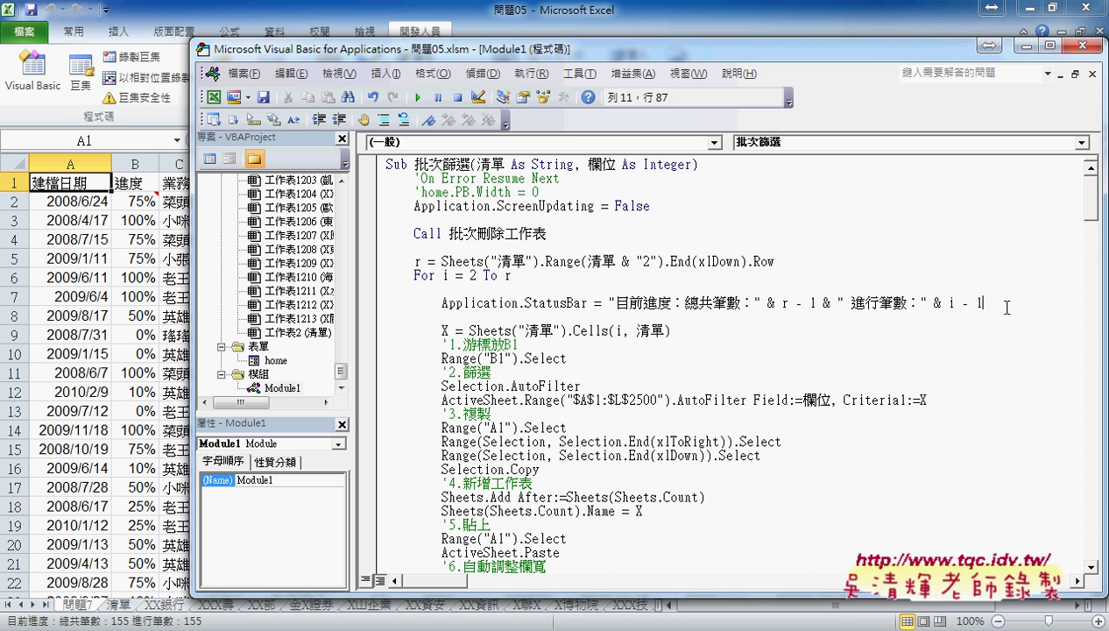
key("Delete")
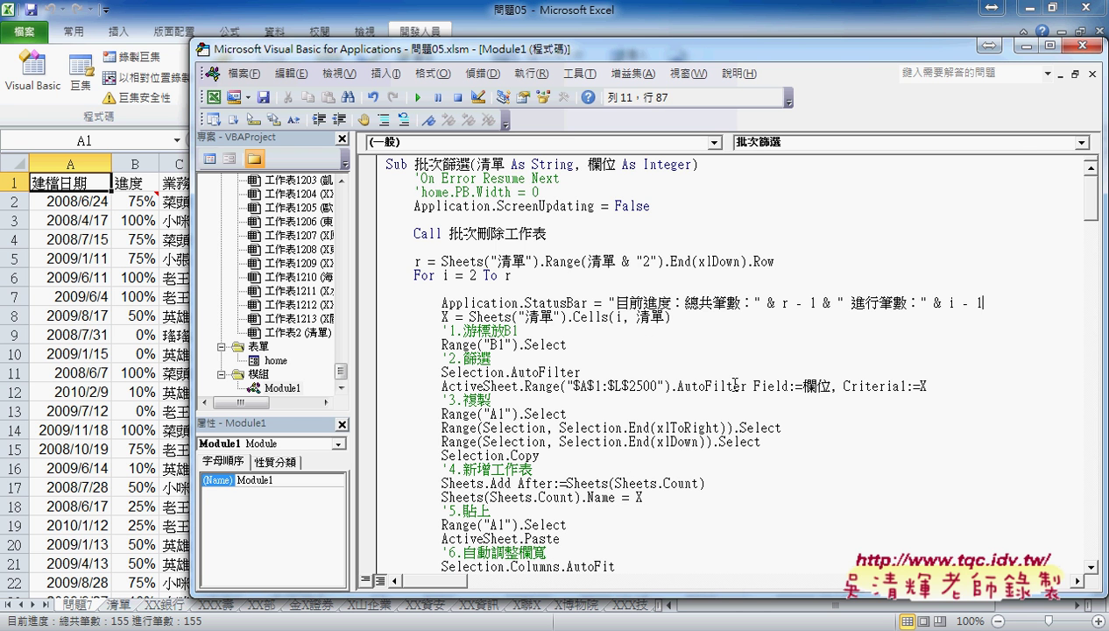
Step: Highlight the two progress-bar update lines and the PB width setting
scroll(602, 359, "down", 1)
scroll(603, 360, "down", 3)
scroll(603, 359, "down", 2)
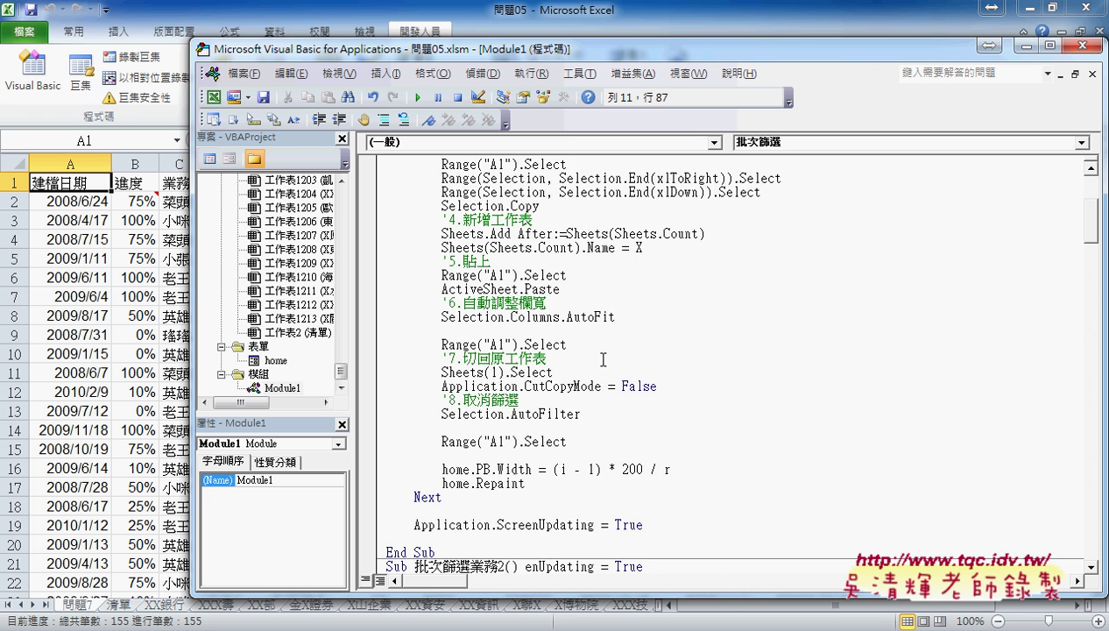
scroll(603, 359, "down", 1)
left_click_drag(443, 455, 413, 454)
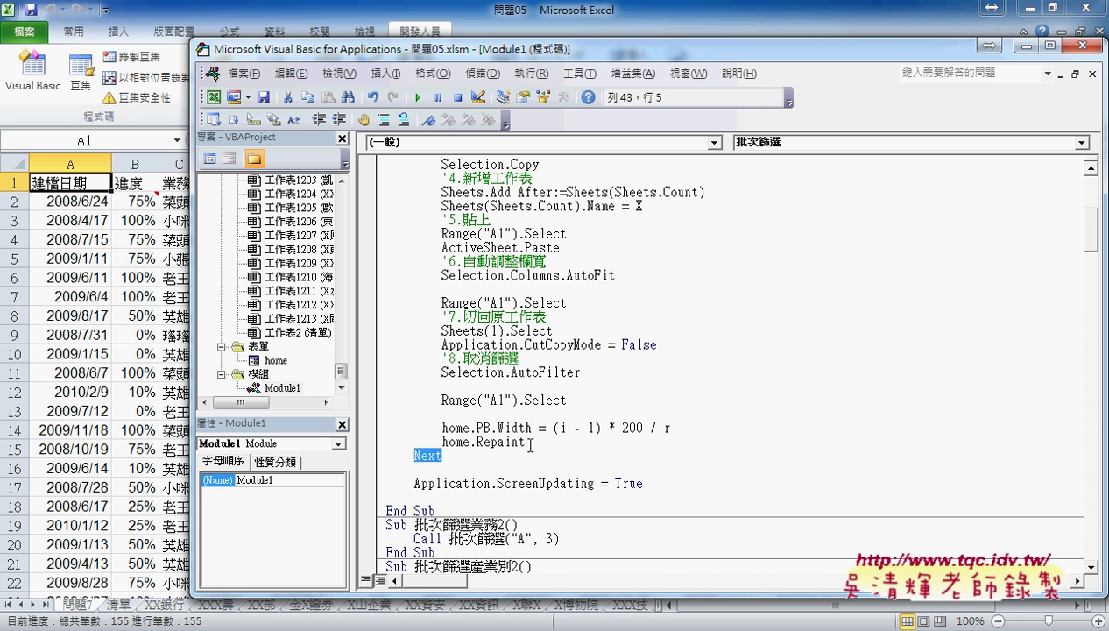
left_click_drag(530, 445, 391, 436)
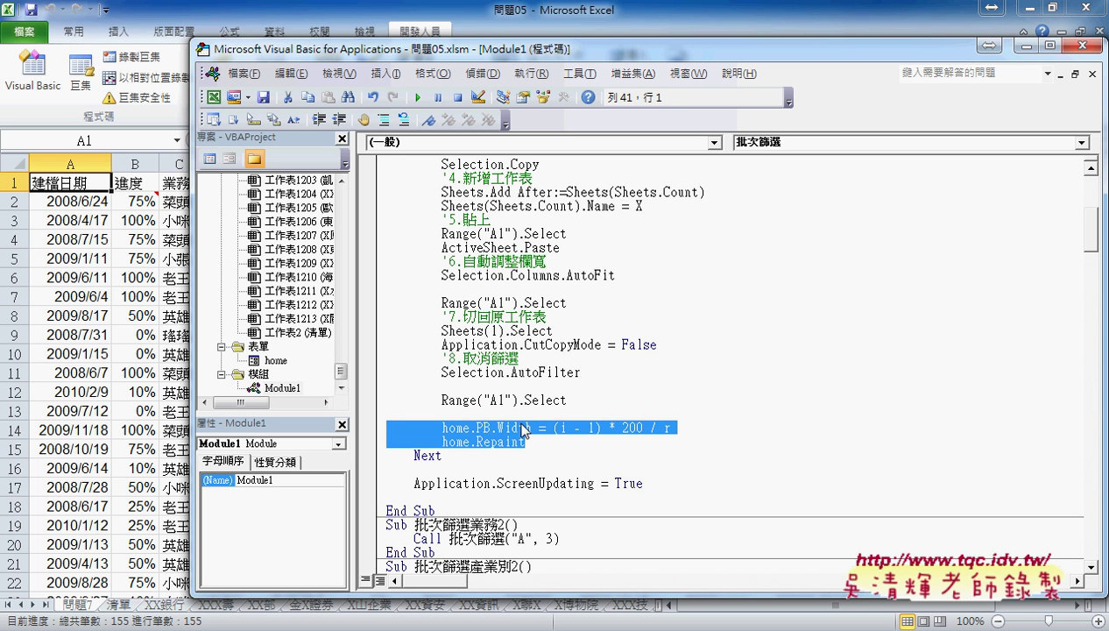
left_click_drag(477, 428, 525, 428)
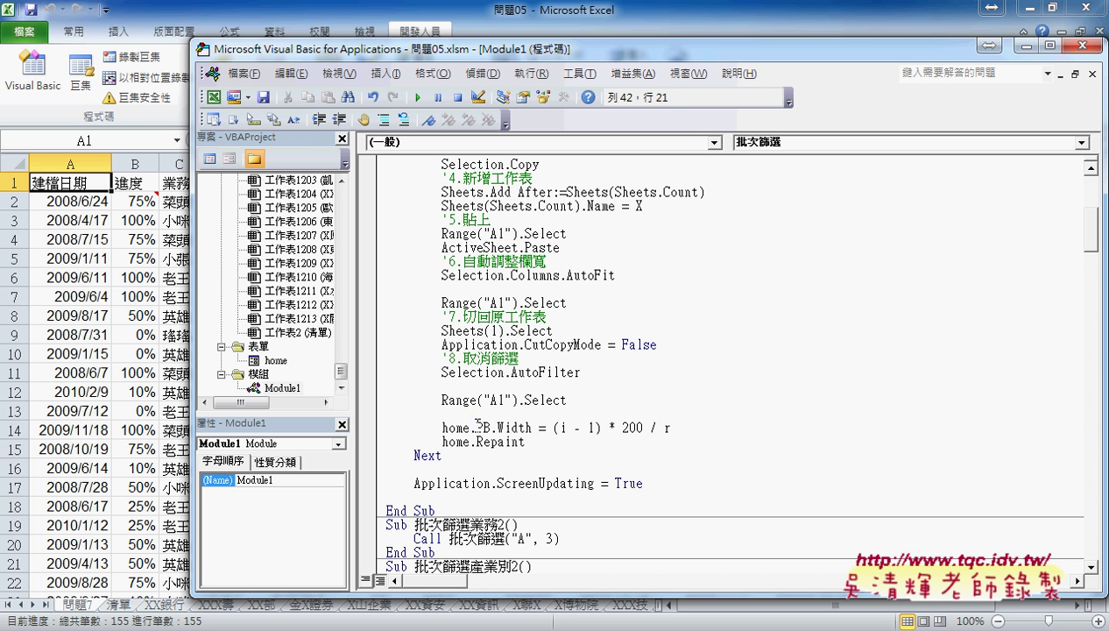
left_click(544, 428)
Step: Relate the width formula's (i - 1) and 200 / r terms to the loop start i = 2
scroll(549, 429, "up", 2)
scroll(548, 429, "up", 3)
scroll(548, 428, "up", 1)
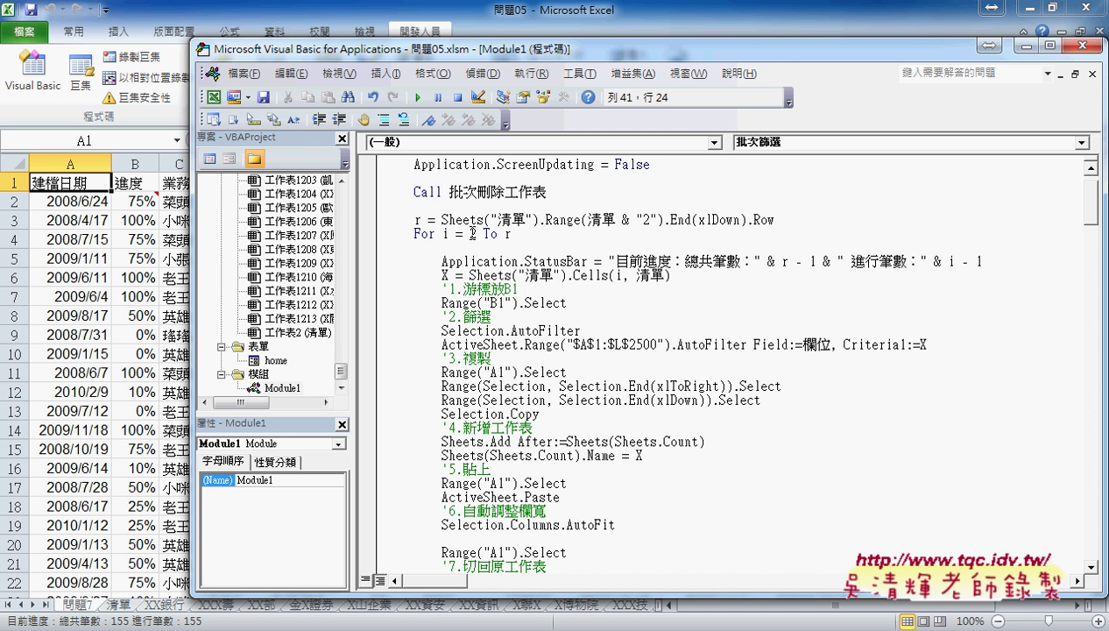
left_click_drag(443, 234, 475, 234)
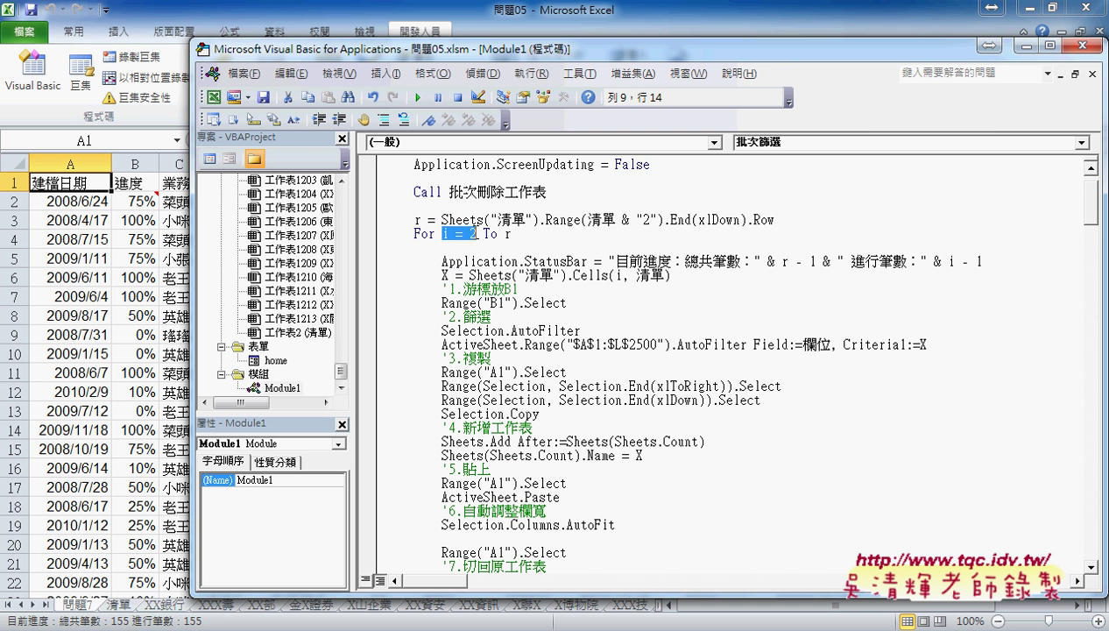
scroll(572, 451, "down", 3)
scroll(572, 451, "down", 2)
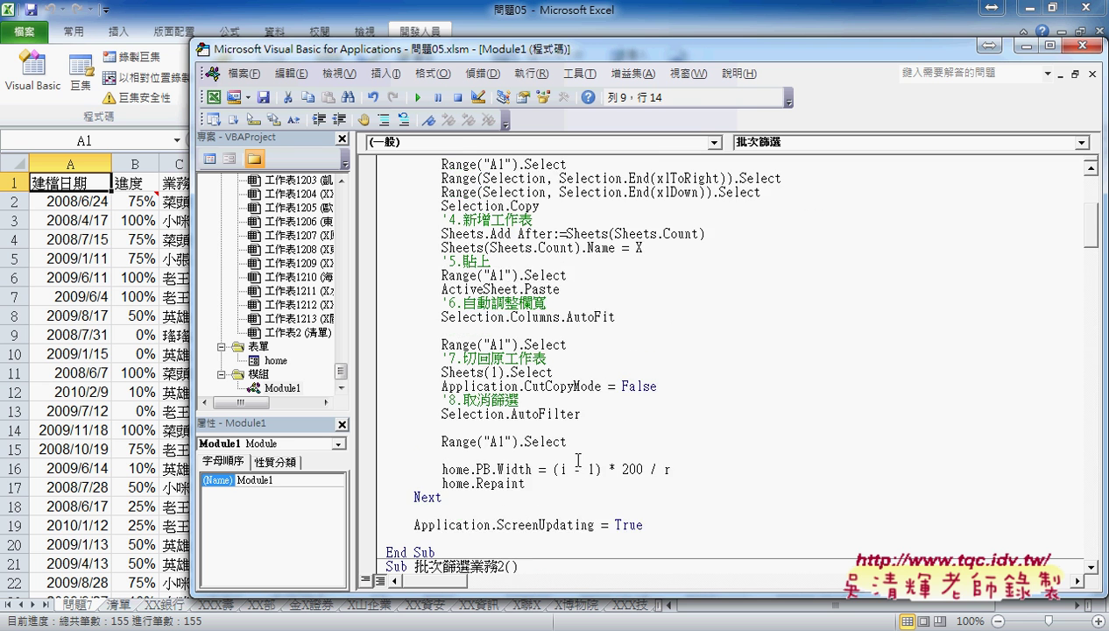
scroll(573, 452, "down", 1)
left_click_drag(601, 427, 553, 427)
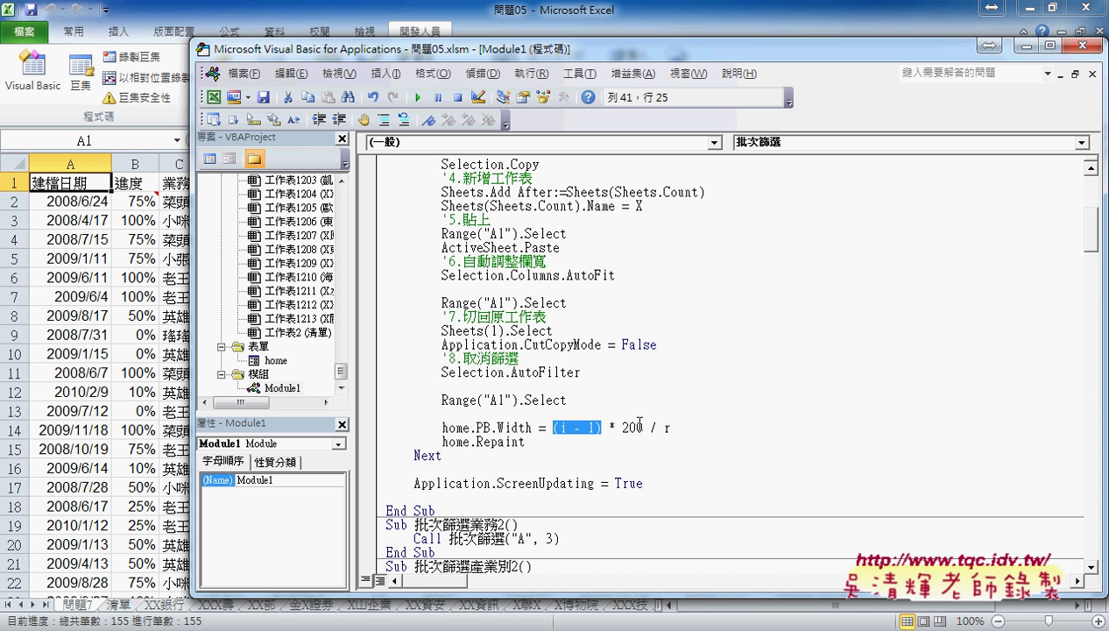
left_click_drag(621, 427, 730, 430)
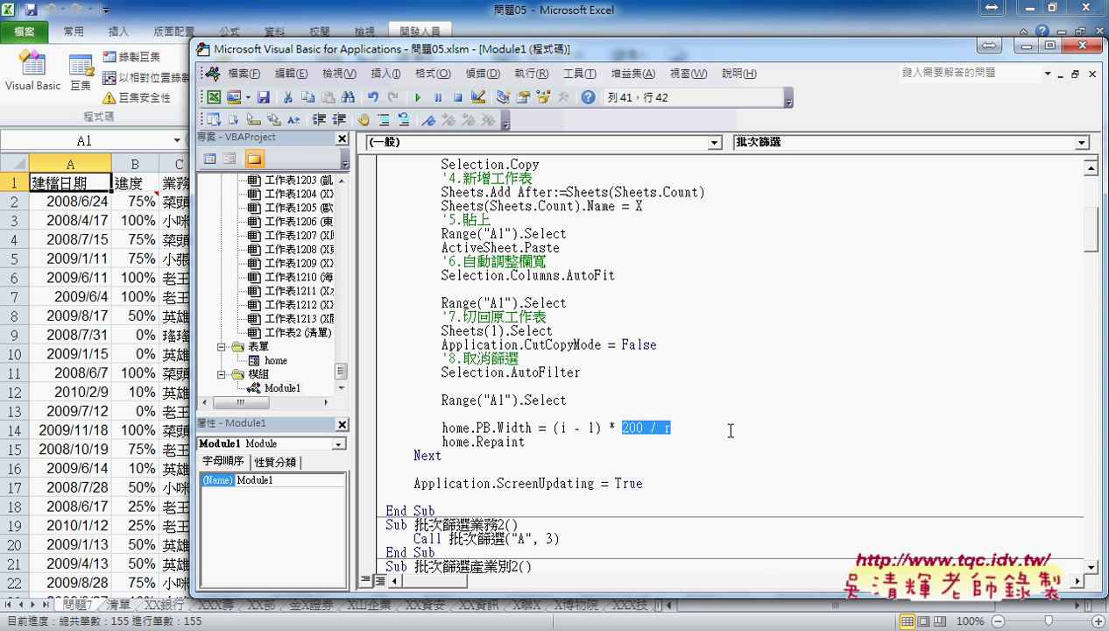
Step: Point out record count r, then mark the whole (i - 1) * 200 / r formula and .Repaint
scroll(700, 430, "up", 2)
scroll(659, 429, "up", 2)
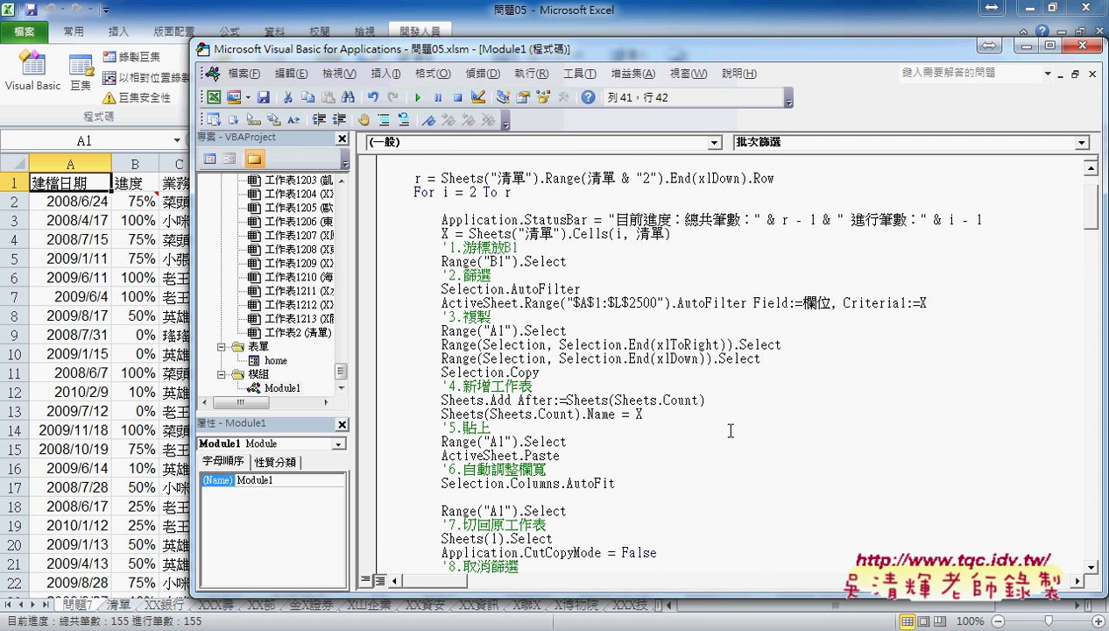
scroll(659, 427, "up", 2)
double_click(417, 219)
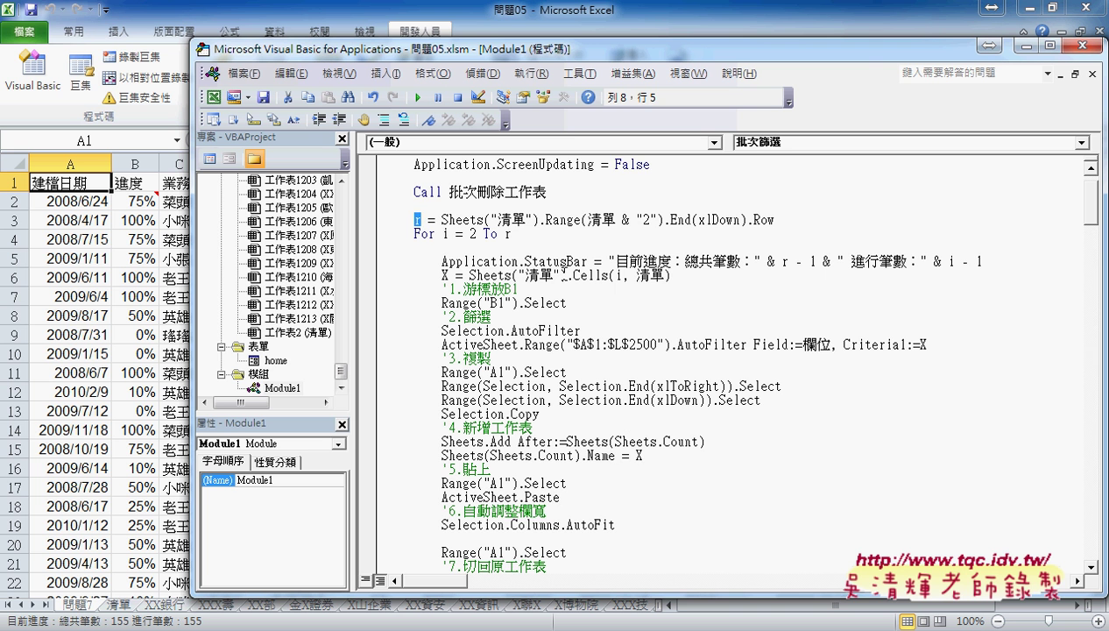
scroll(690, 265, "down", 2)
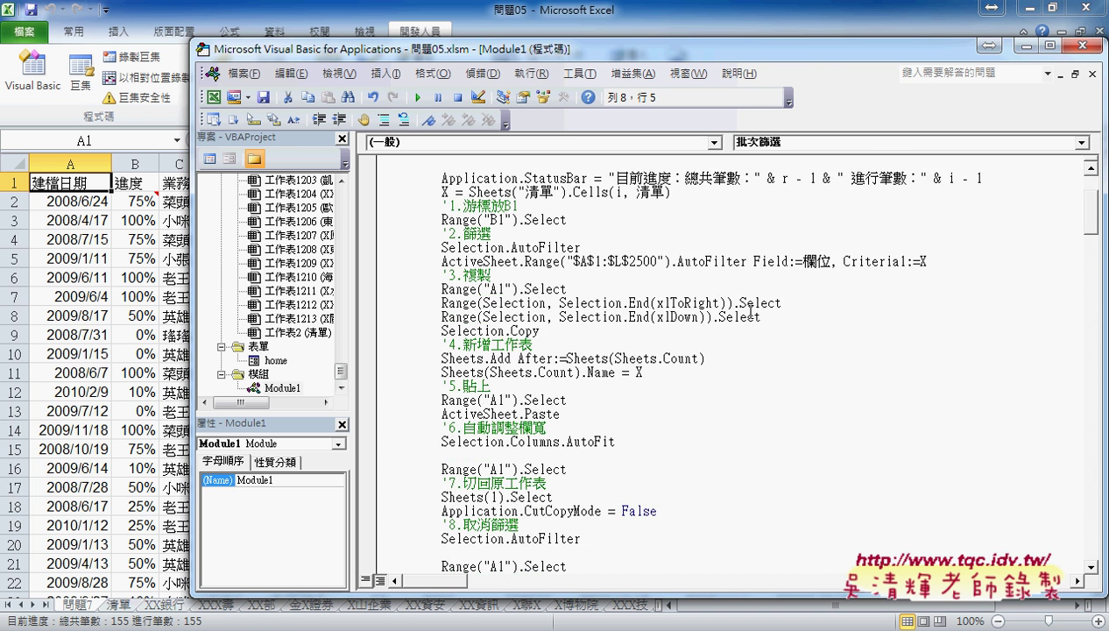
scroll(691, 265, "down", 6)
scroll(685, 325, "down", 1)
left_click_drag(670, 302, 553, 302)
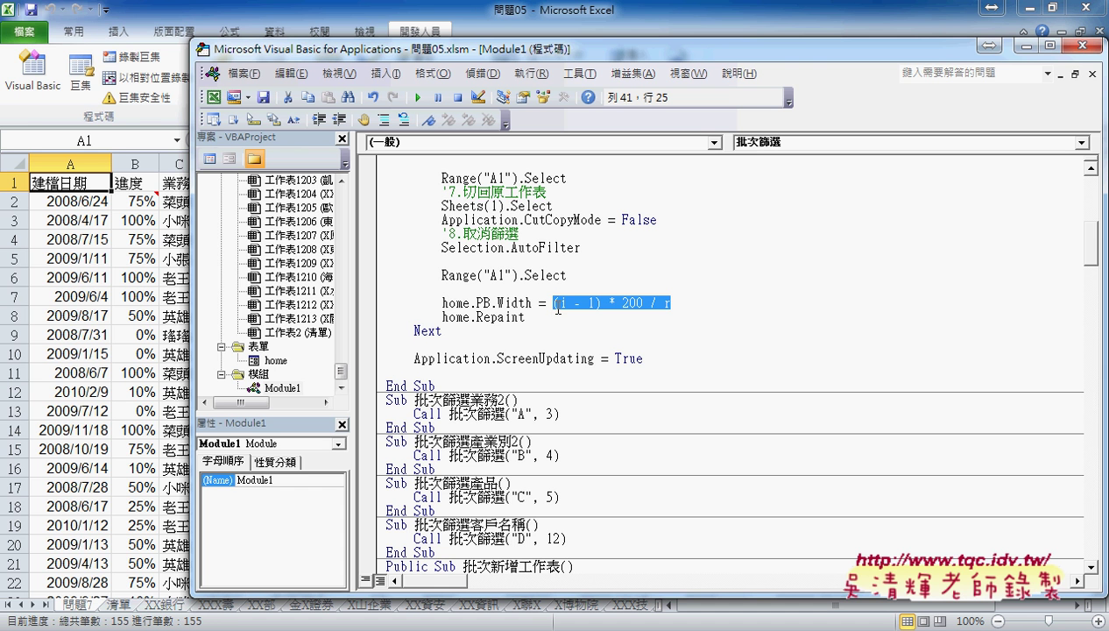
left_click_drag(470, 317, 530, 318)
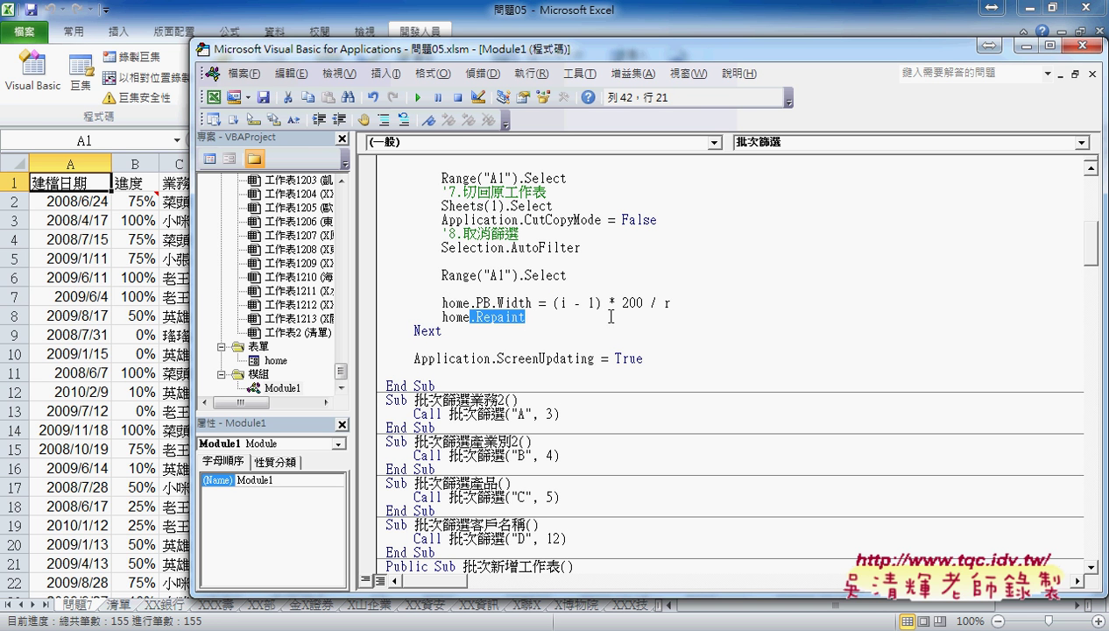
type(".")
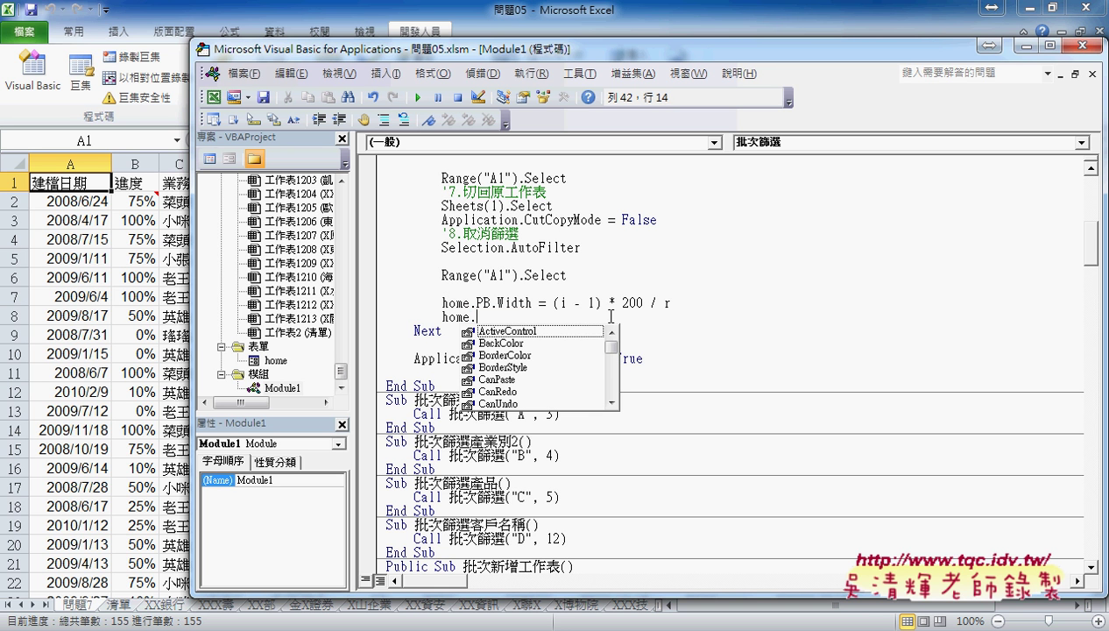
type("re")
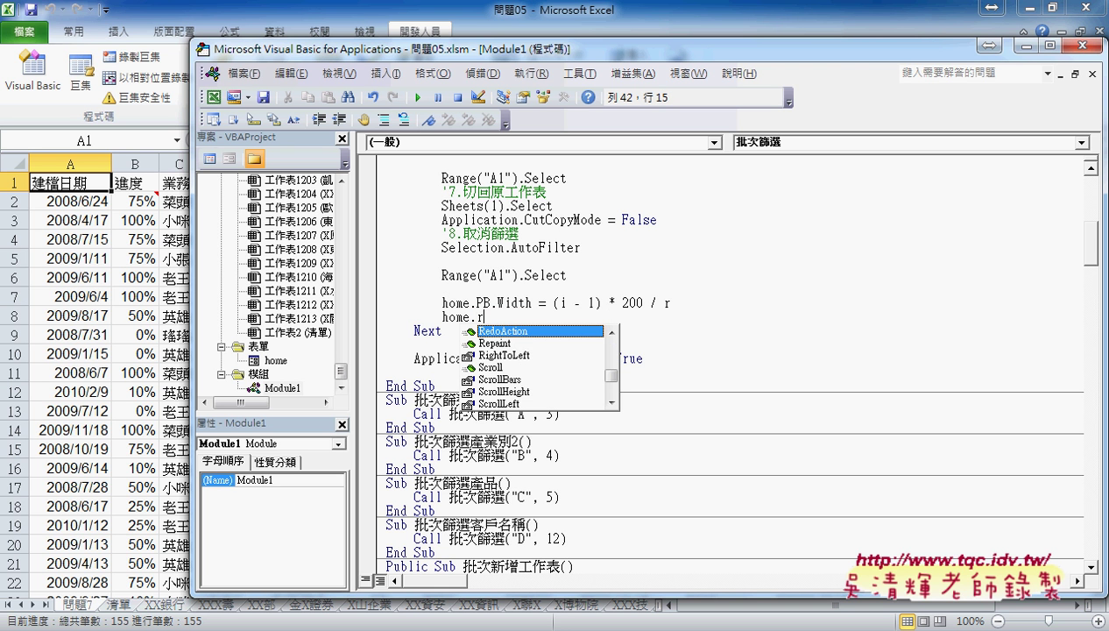
key("Down")
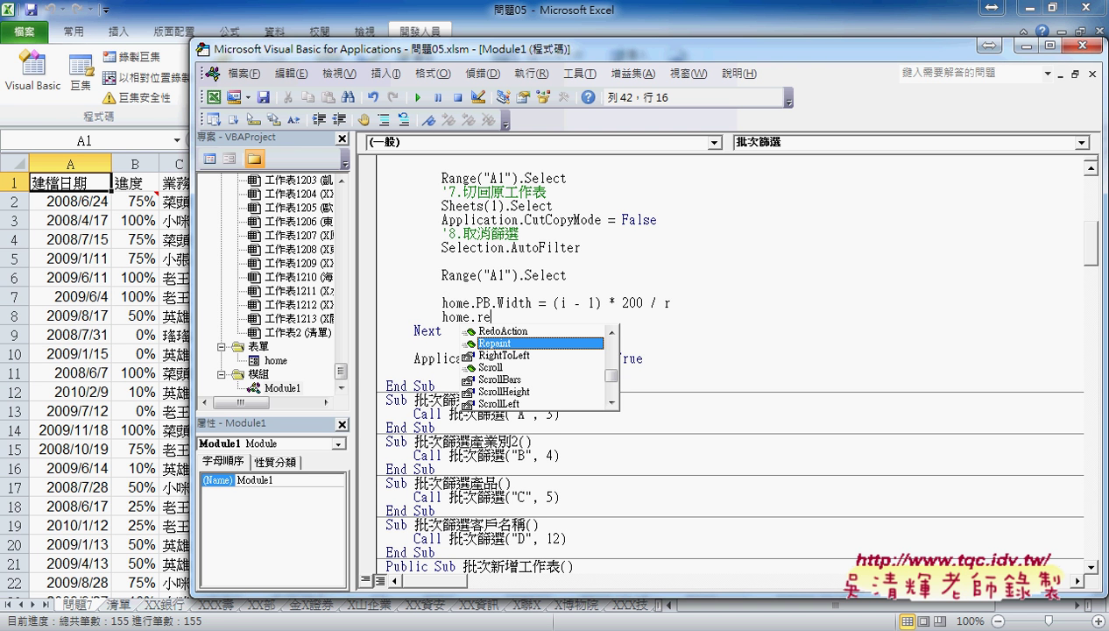
key("Tab")
left_click(501, 302)
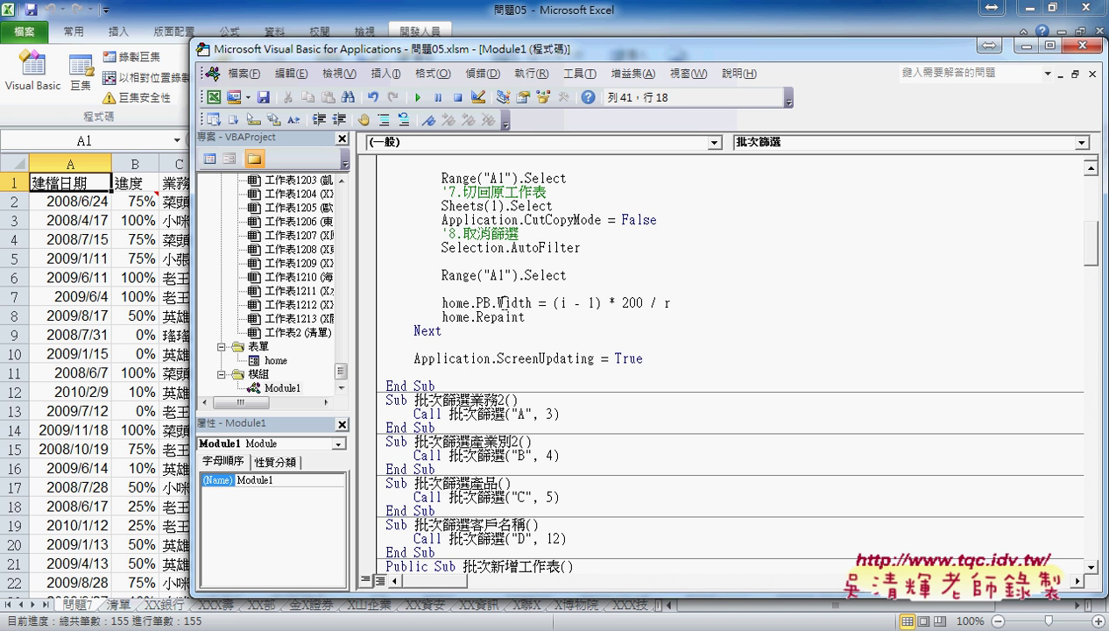
left_click_drag(527, 317, 442, 317)
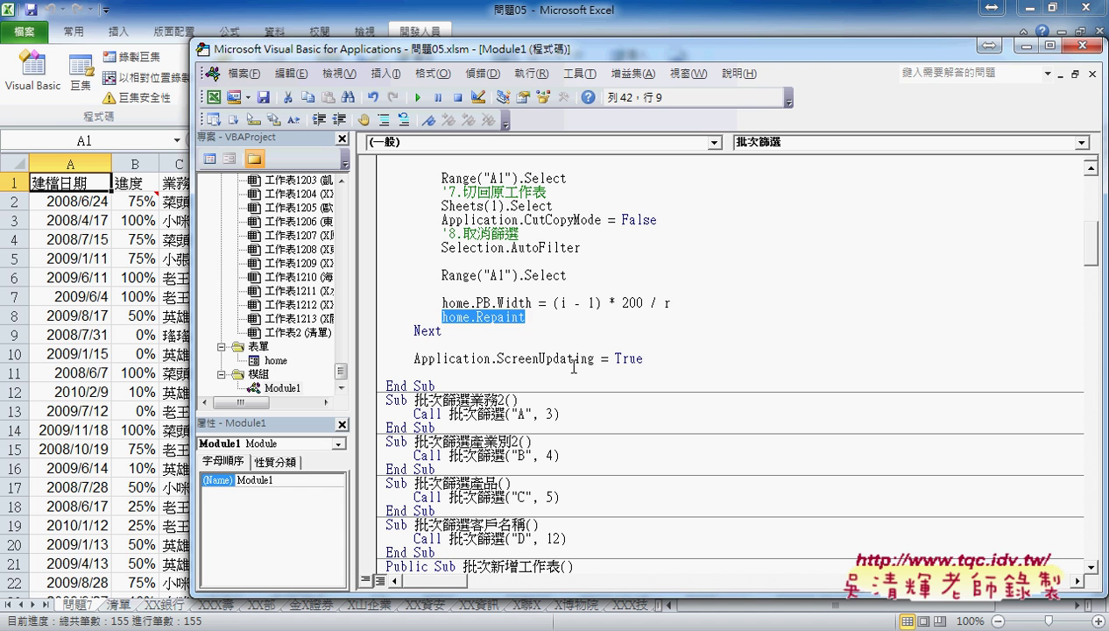
left_click(574, 366)
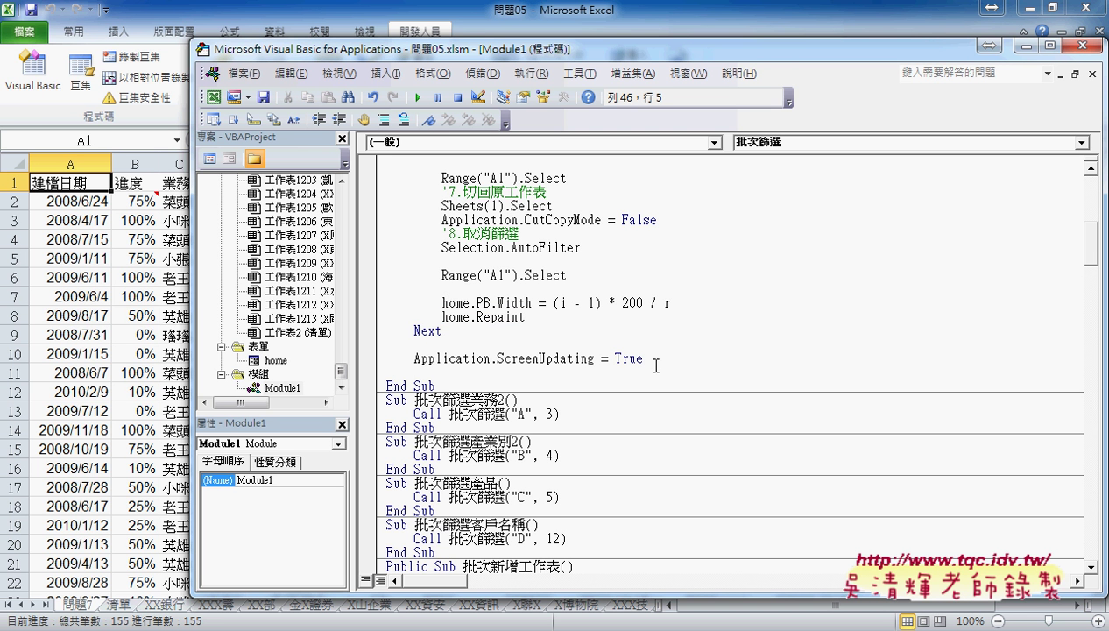
left_click(414, 355)
Step: Run the home form and execute its batch filter on 客戶名稱 from the combo box
left_click(276, 360)
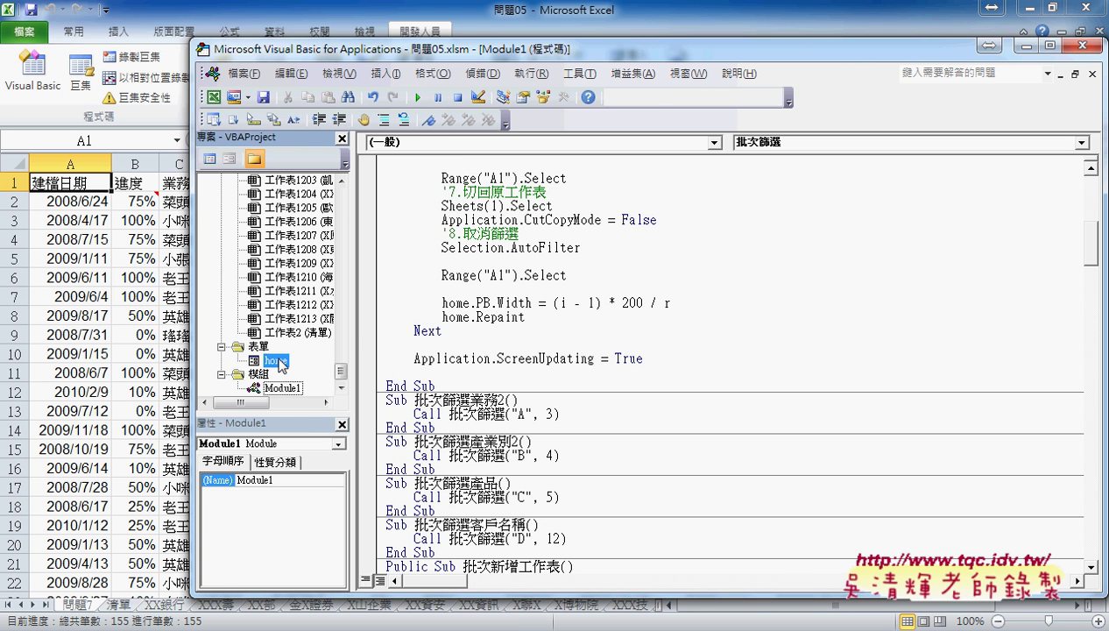
double_click(279, 360)
left_click(418, 98)
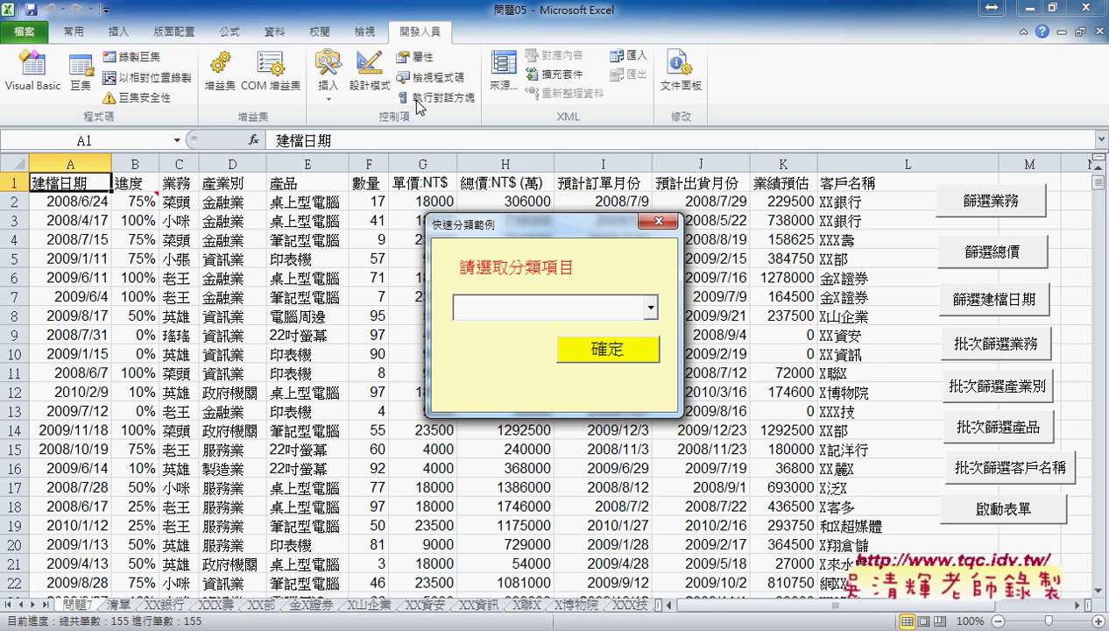
left_click(649, 308)
left_click(620, 375)
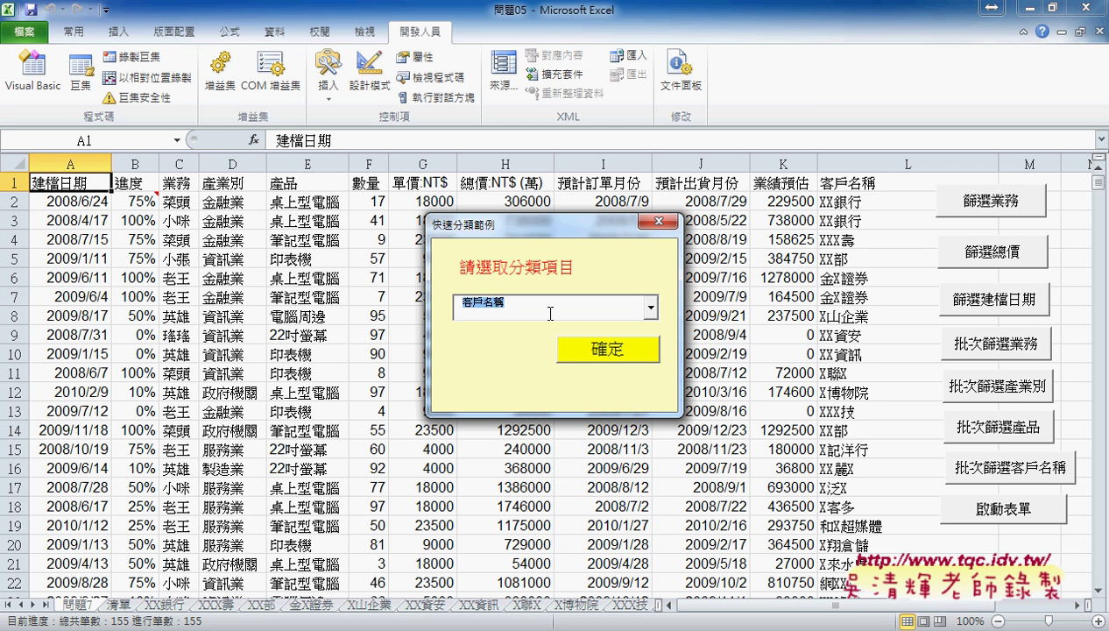
left_click(623, 351)
left_click(624, 350)
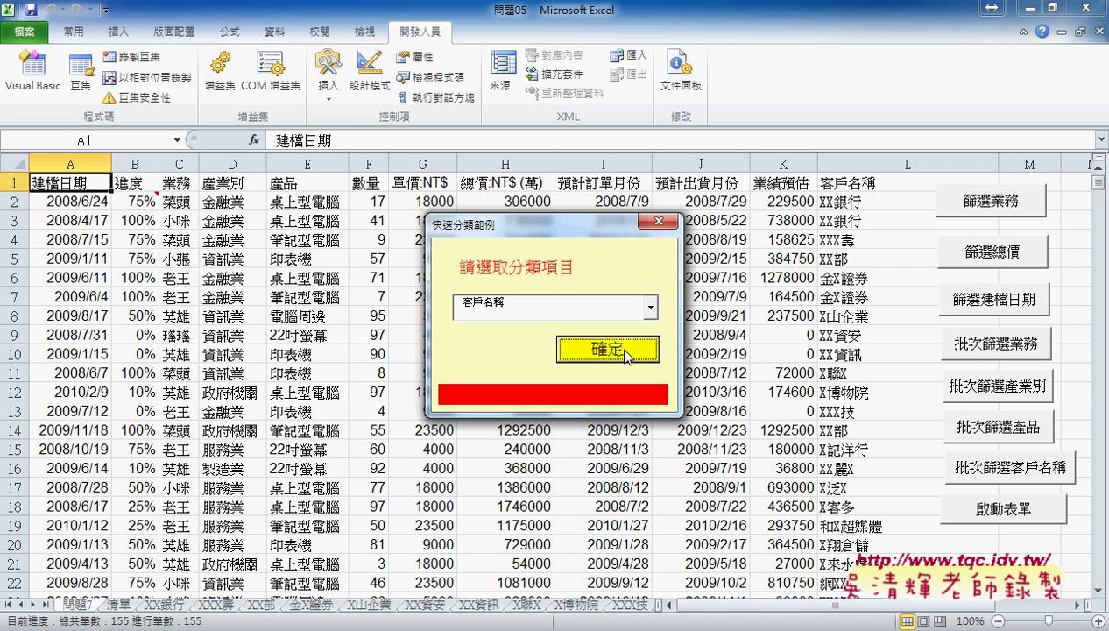
Step: Close the running form and check PB's Name, red BackColor and Width of 200
left_click(659, 222)
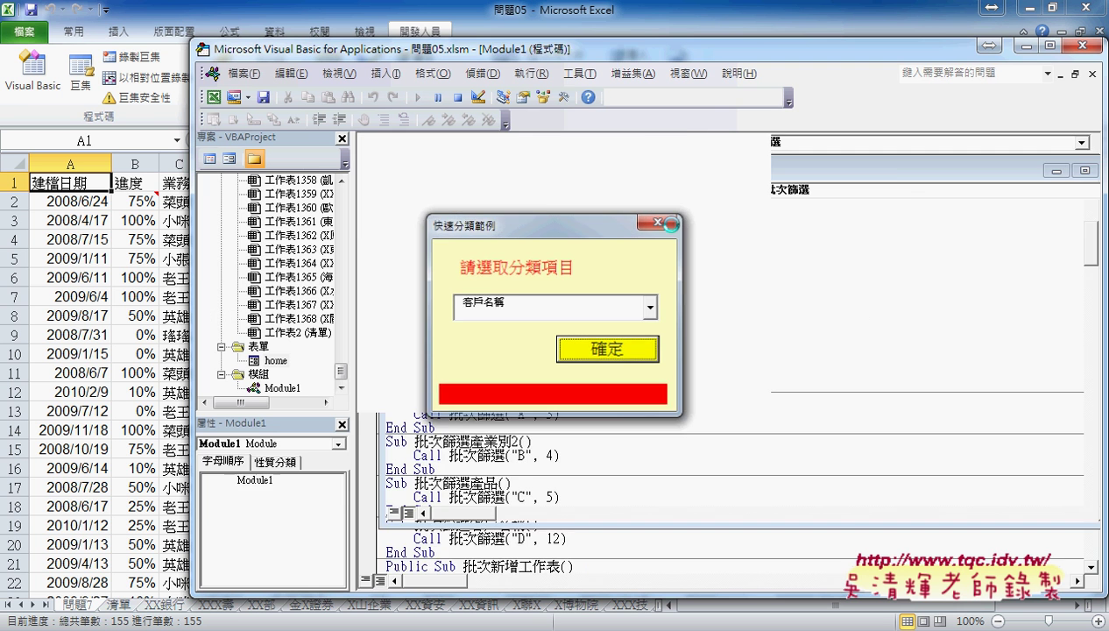
left_click(492, 314)
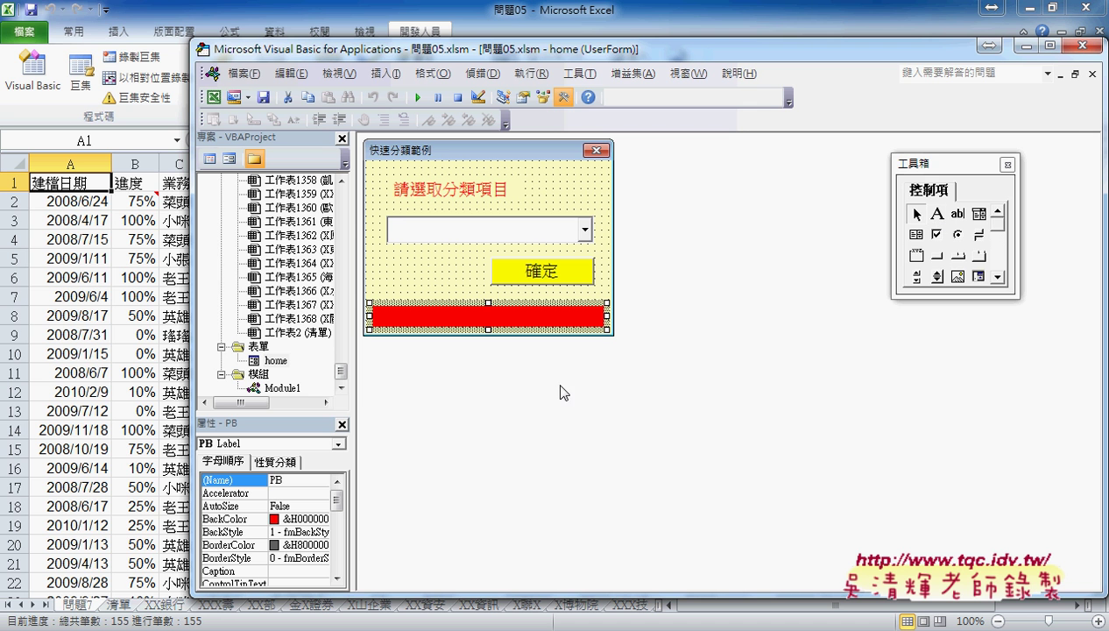
double_click(275, 481)
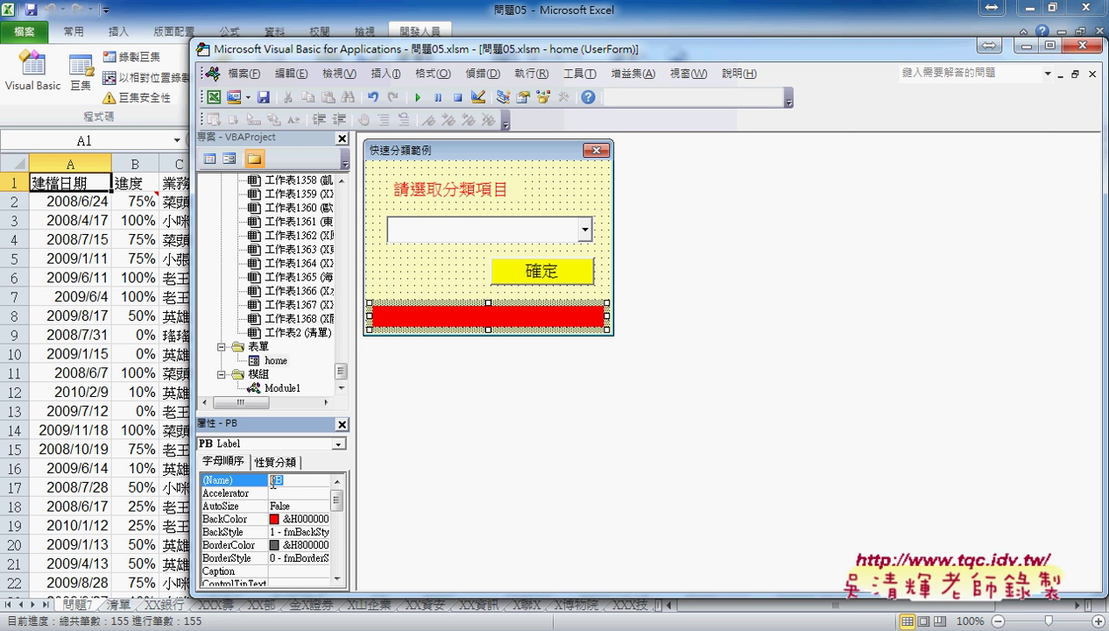
scroll(336, 495, "down", 1)
left_click(300, 505)
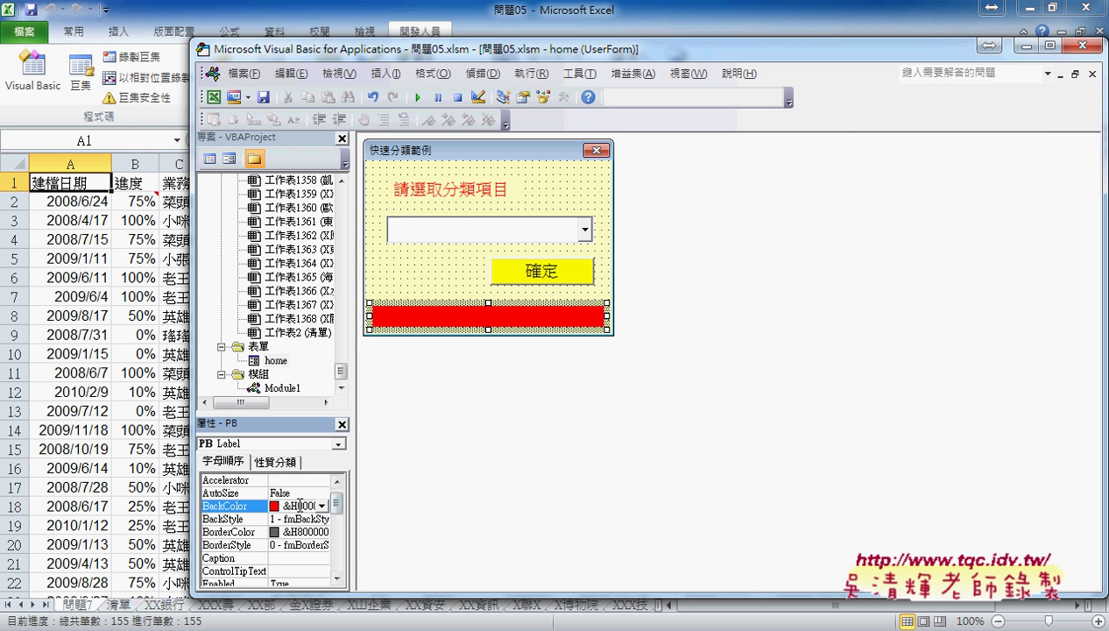
left_click_drag(337, 502, 336, 561)
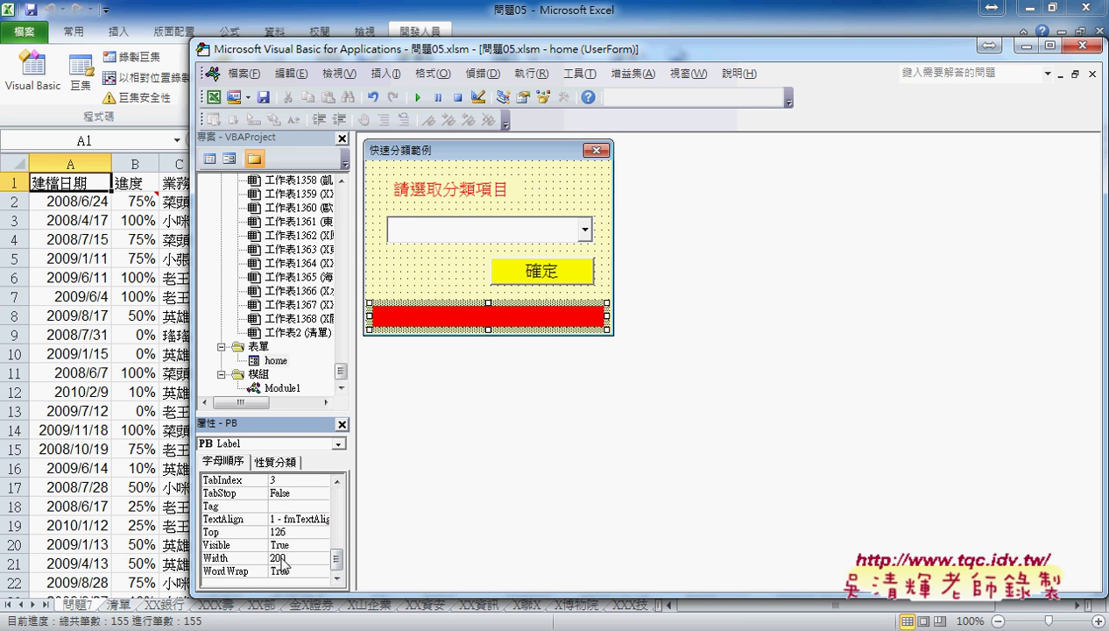
left_click(280, 561)
Step: Enlarge the Properties pane and show the home form's code with F7
left_click_drag(302, 409, 300, 263)
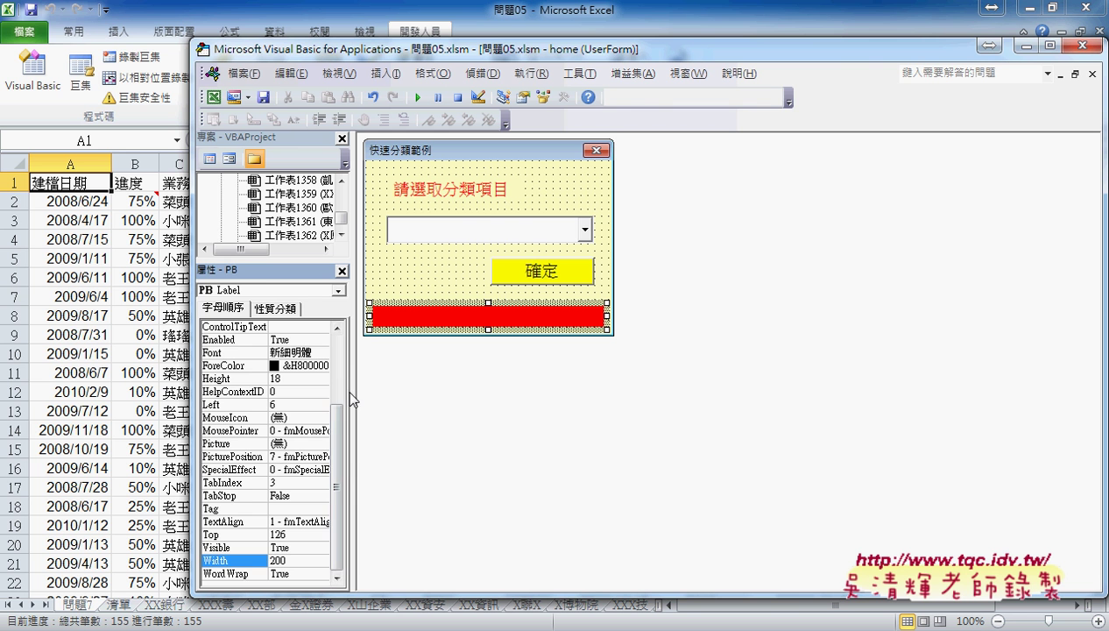
left_click(462, 275)
key("F7")
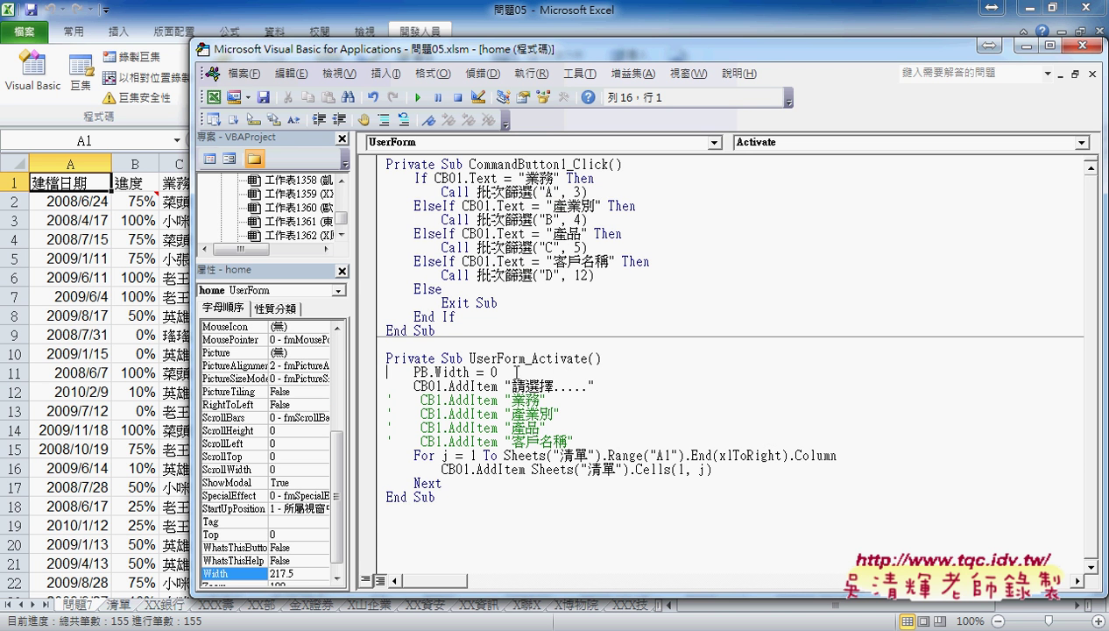
Step: Mark the PB width reset line, then jump to the 批次篩選 macro's definition
left_click_drag(515, 373, 385, 379)
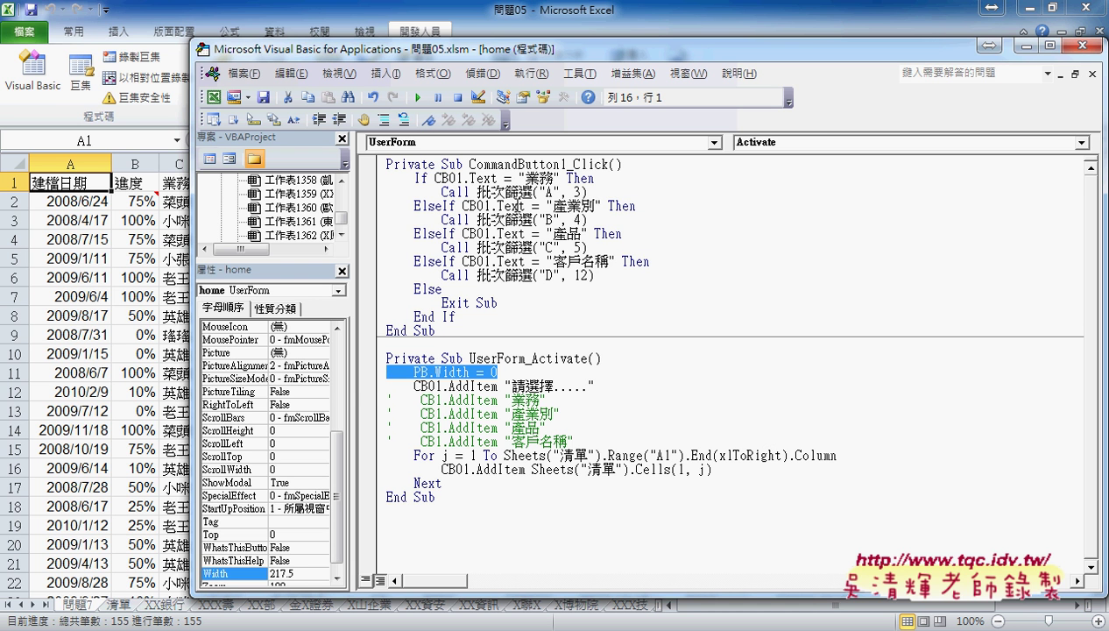
left_click(511, 205)
left_click(338, 74)
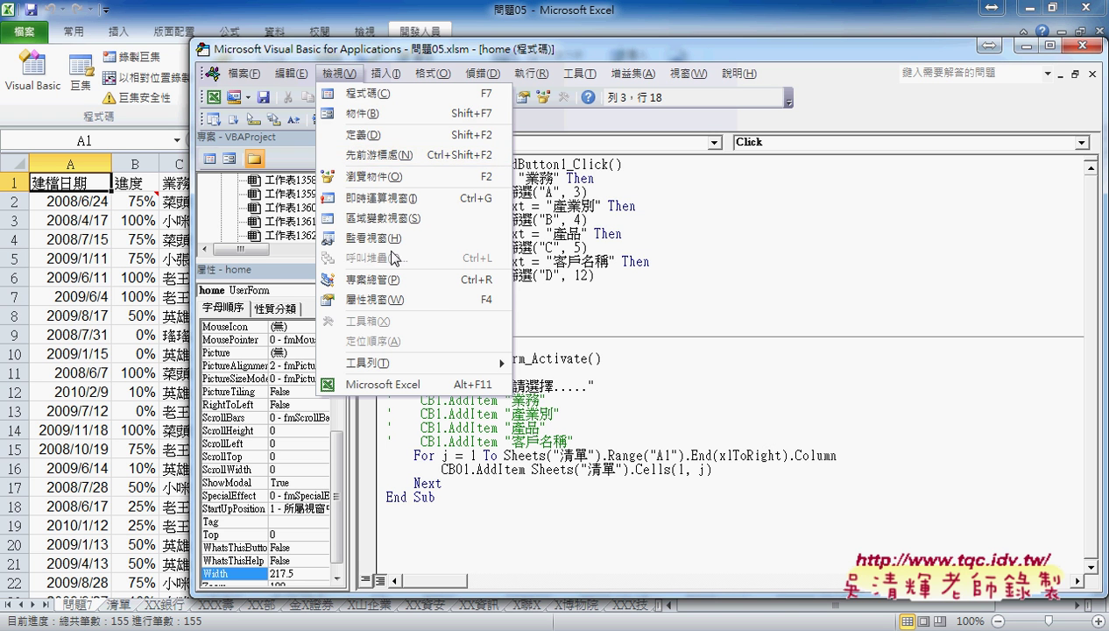
left_click(393, 134)
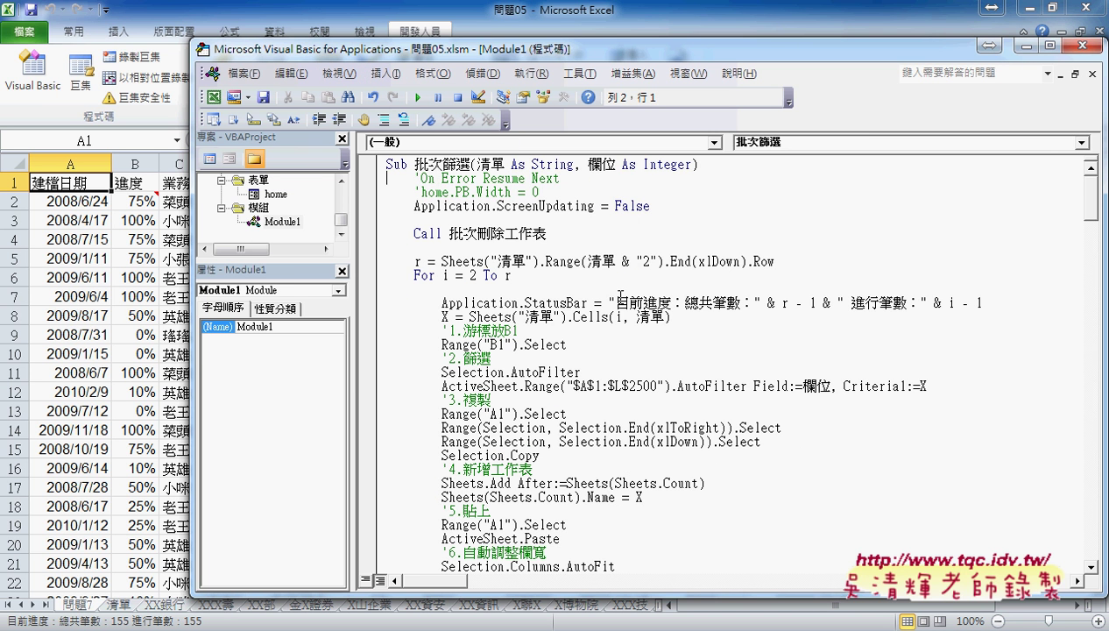
Step: Highlight the home.PB.Width and home.Repaint lines, then the 增加進度狀態列 notes heading
scroll(580, 330, "down", 1)
scroll(580, 331, "down", 4)
scroll(580, 331, "down", 2)
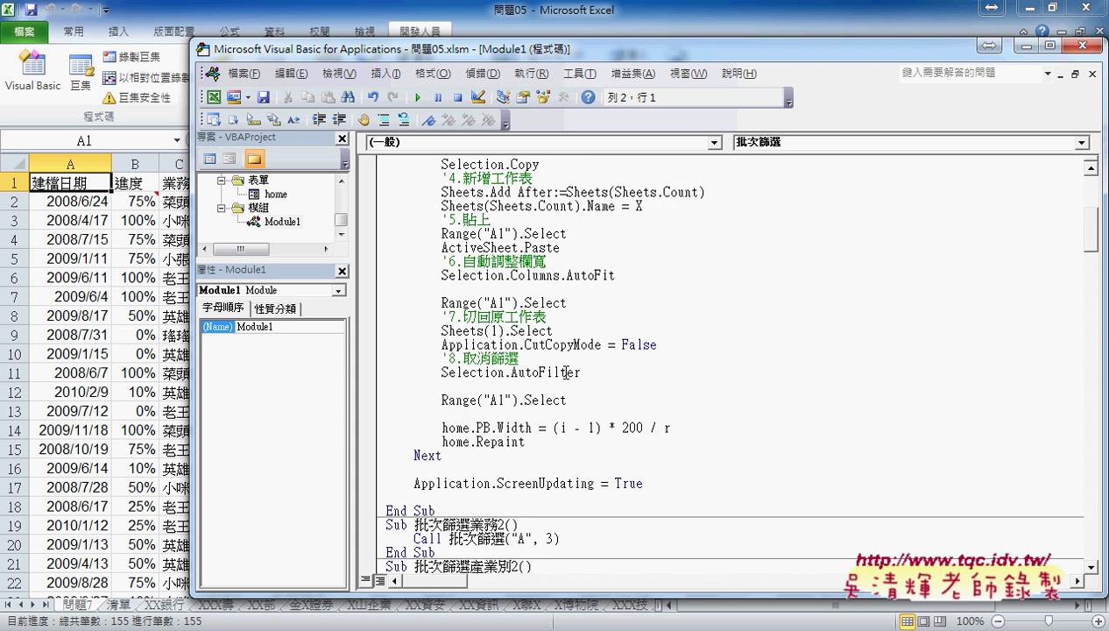
scroll(545, 426, "up", 3)
scroll(545, 426, "up", 3)
scroll(545, 425, "up", 1)
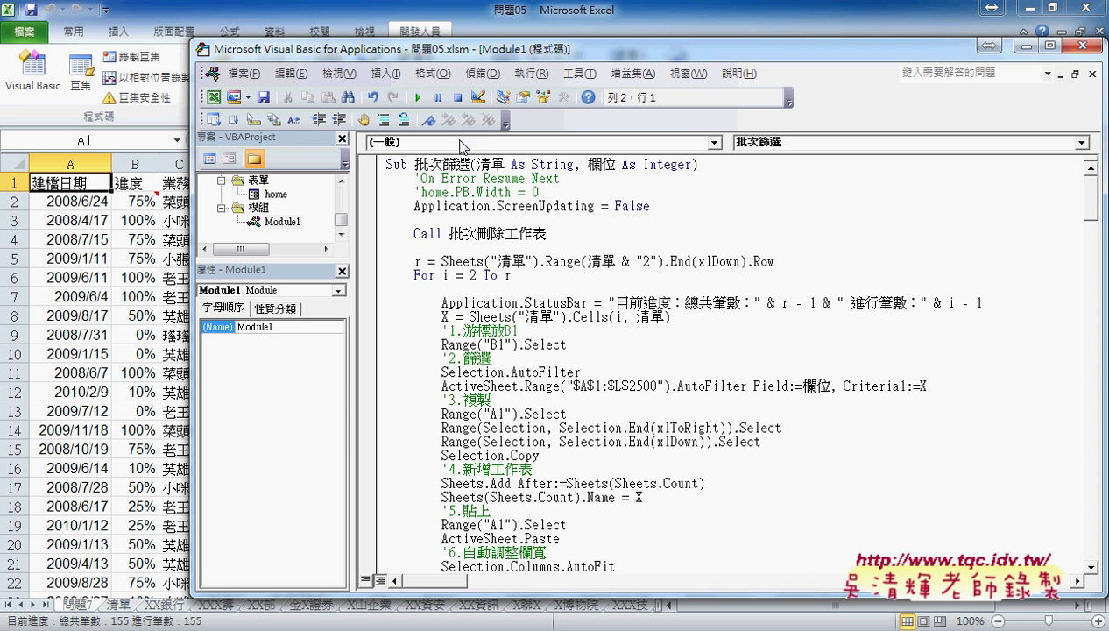
scroll(498, 186, "down", 3)
scroll(548, 342, "down", 3)
scroll(548, 341, "down", 2)
left_click_drag(525, 400, 377, 395)
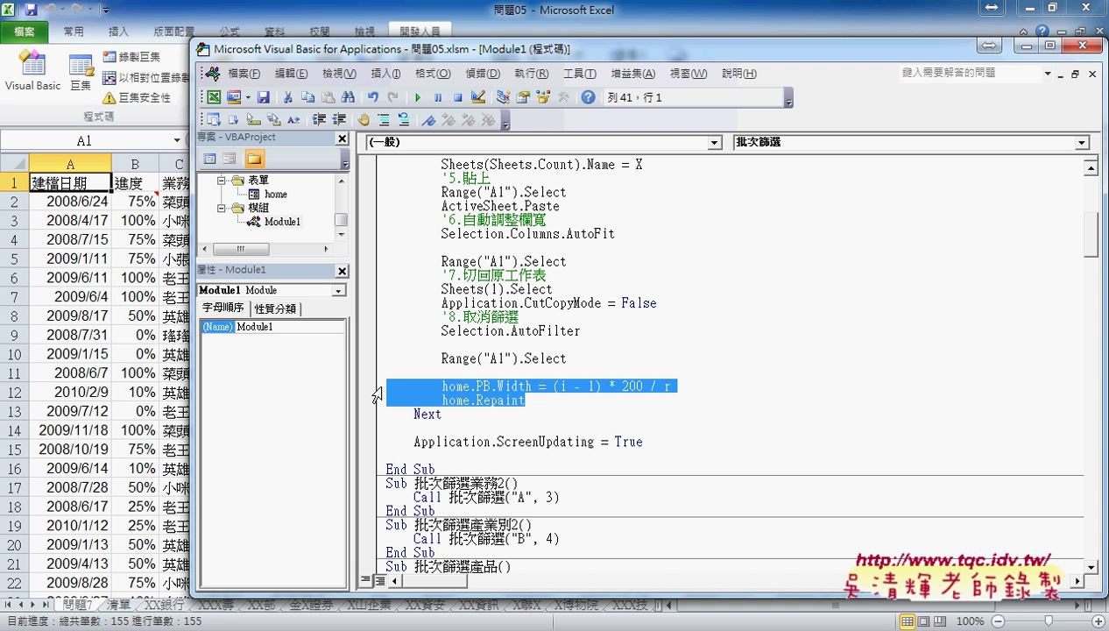
left_click(569, 386)
left_click_drag(554, 386, 681, 385)
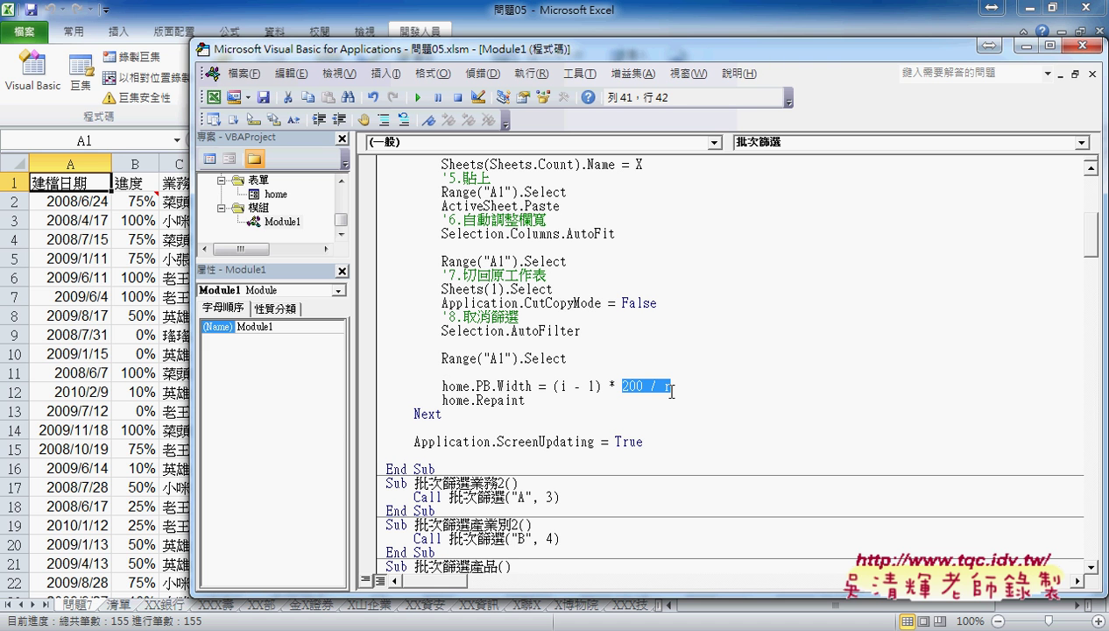
left_click_drag(526, 400, 382, 383)
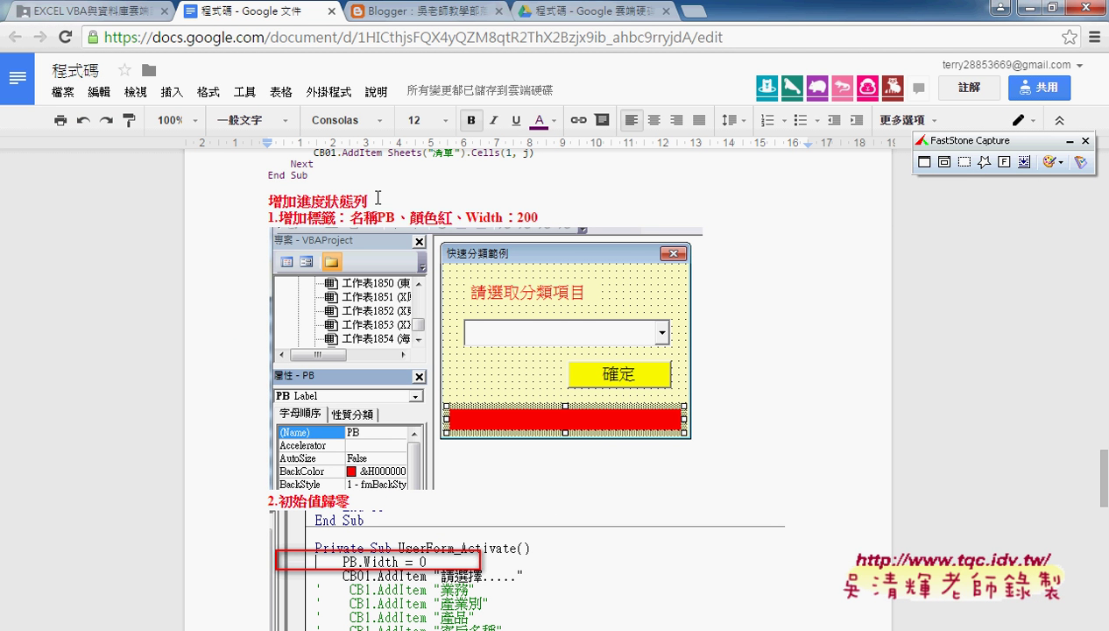
left_click_drag(368, 201, 268, 201)
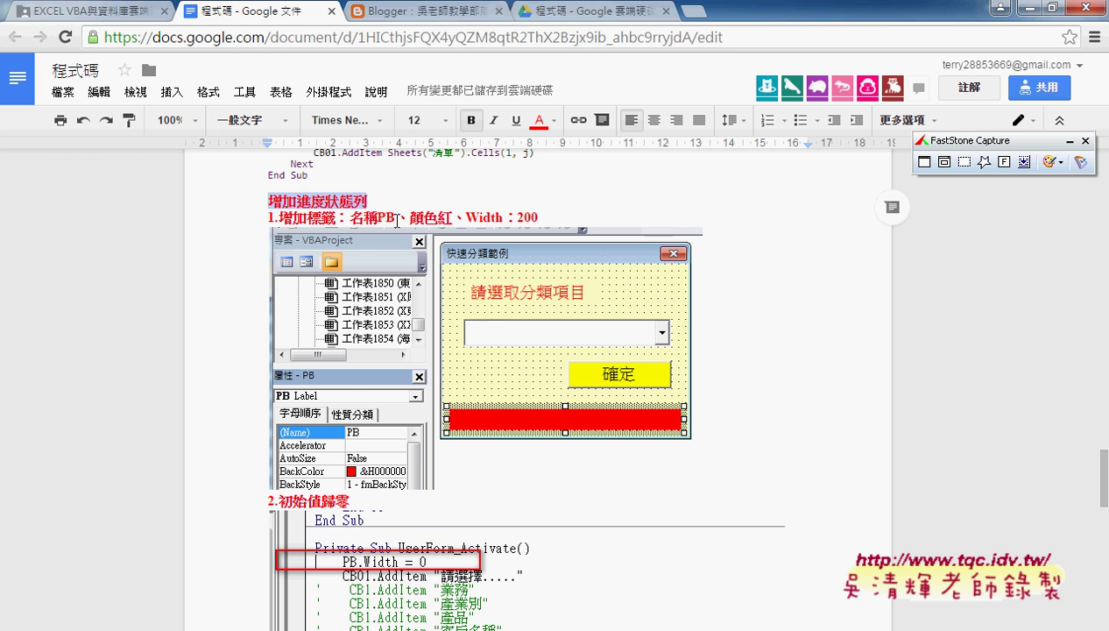
Step: Scroll the progress-bar notes down toward the 3.共用方法 code
scroll(710, 321, "down", 2)
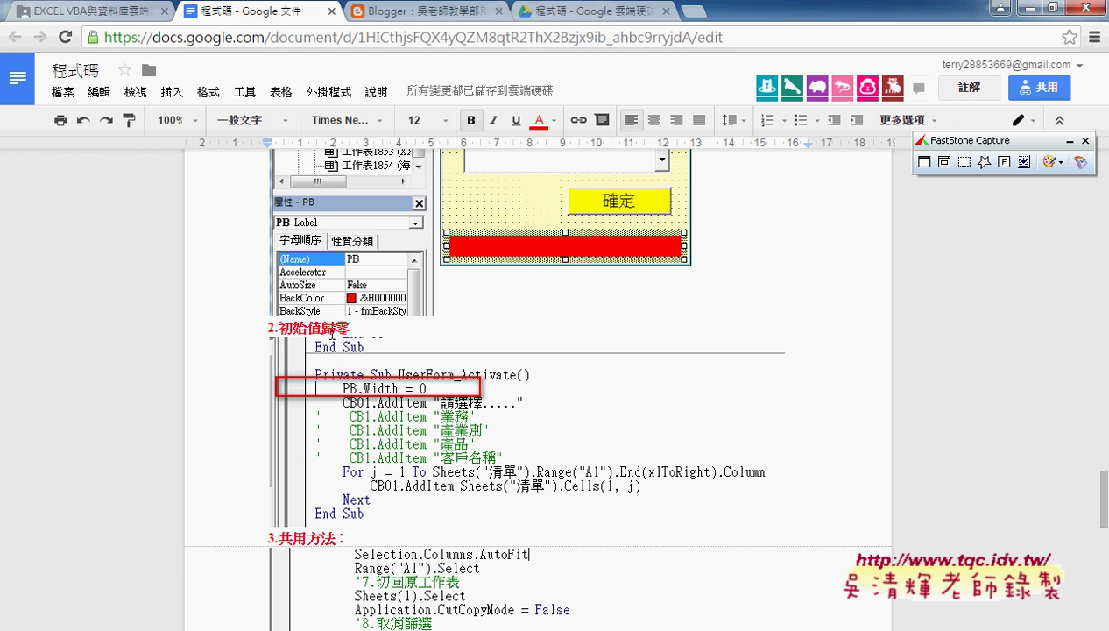
scroll(384, 332, "down", 3)
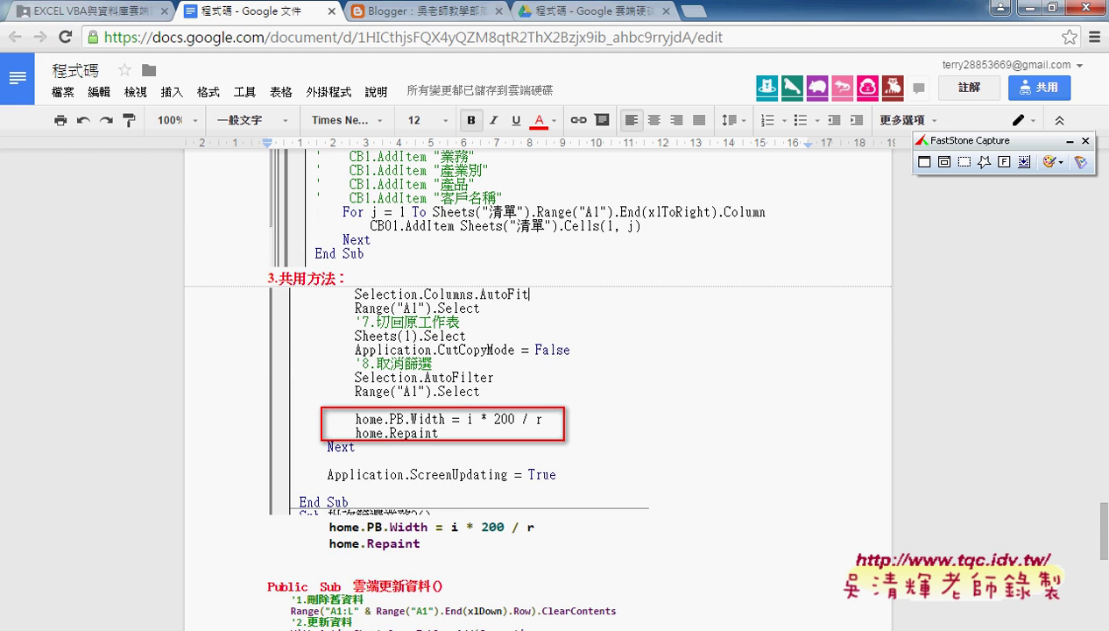
Step: Return to 問題05, launch the 快速分類範例 form and run the batch filter by 業務
mouse_move(241, 628)
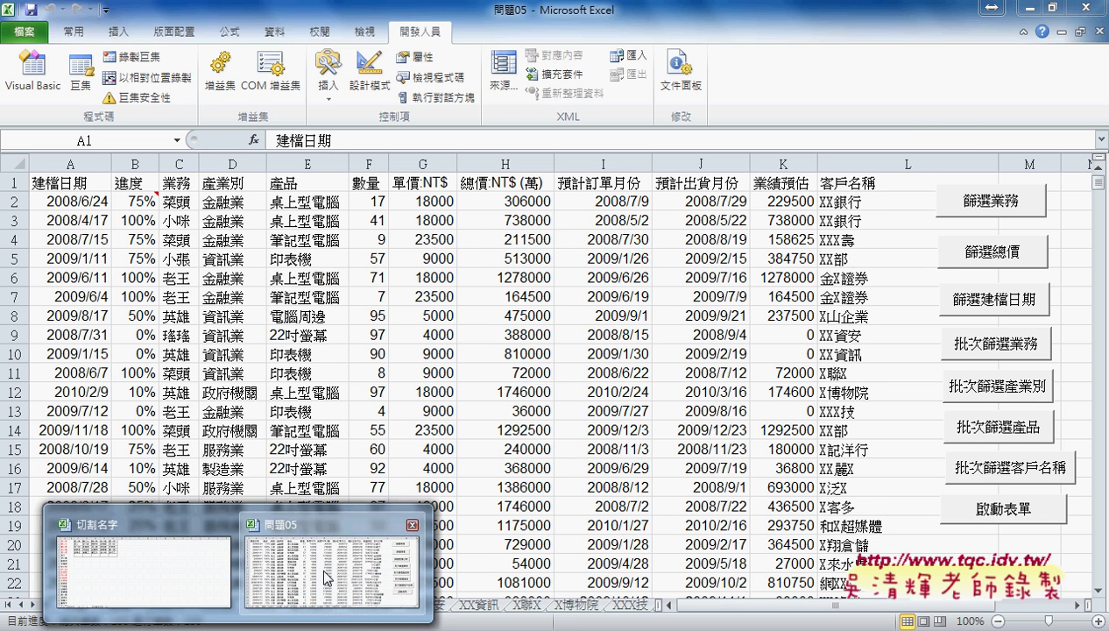
left_click(324, 576)
left_click(1022, 506)
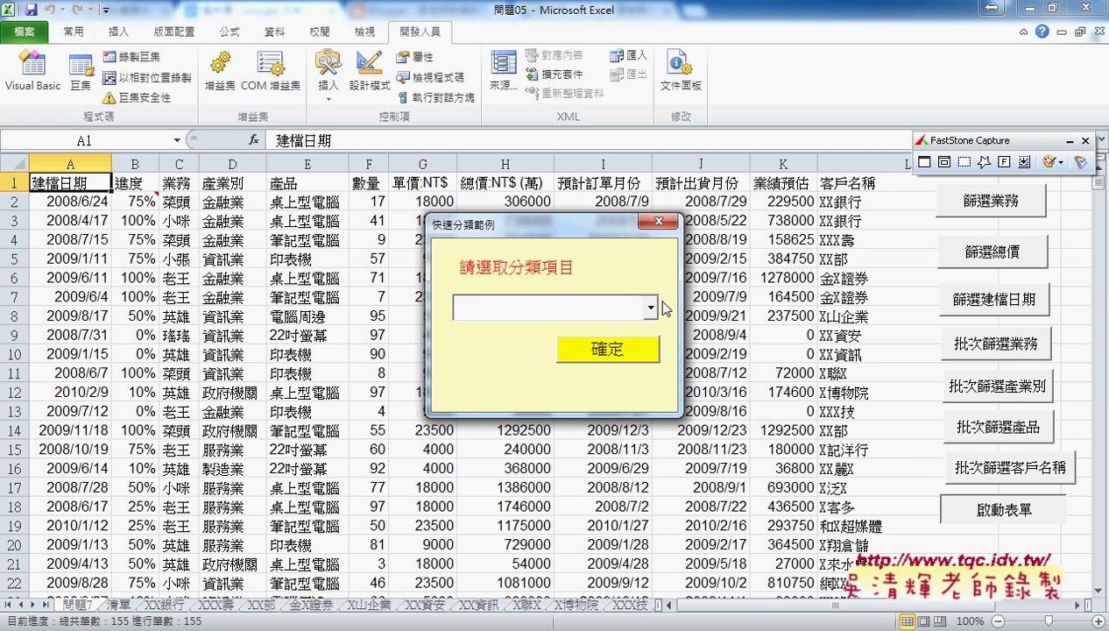
left_click(650, 307)
left_click(613, 324)
left_click(616, 348)
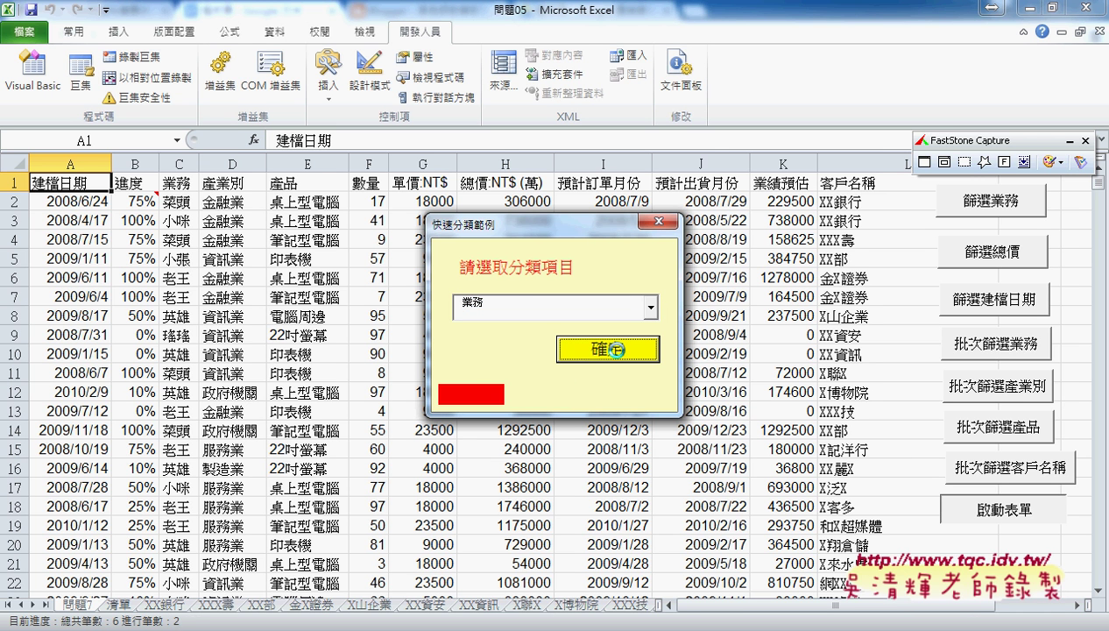
Step: Run the batch filter by 產業別, then by 客戶名稱 twice
left_click(650, 308)
left_click(625, 348)
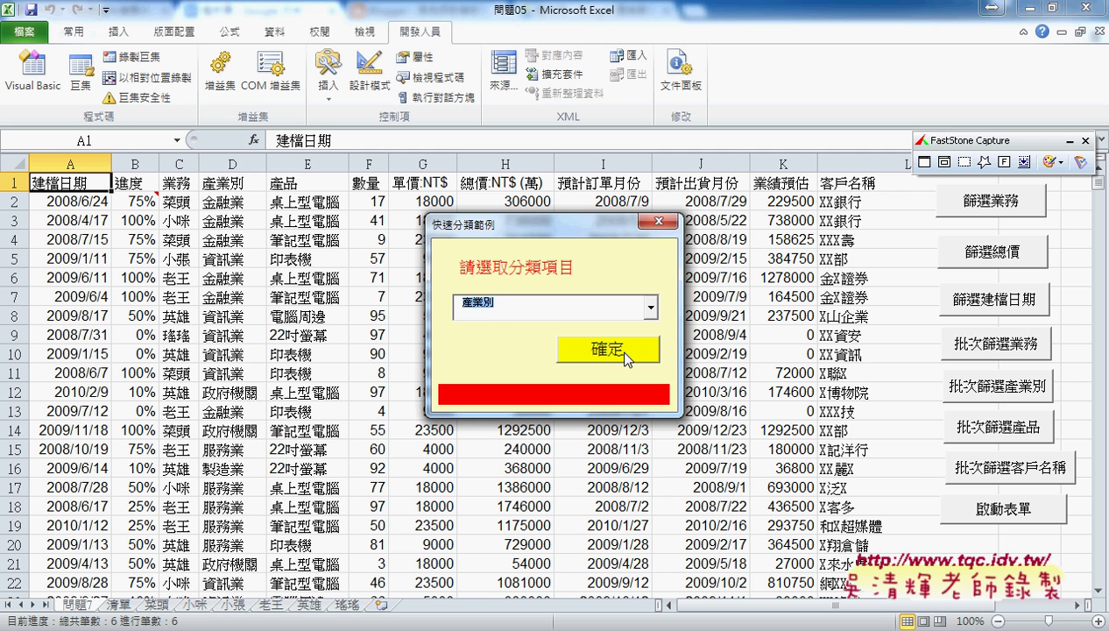
left_click(626, 352)
left_click(650, 307)
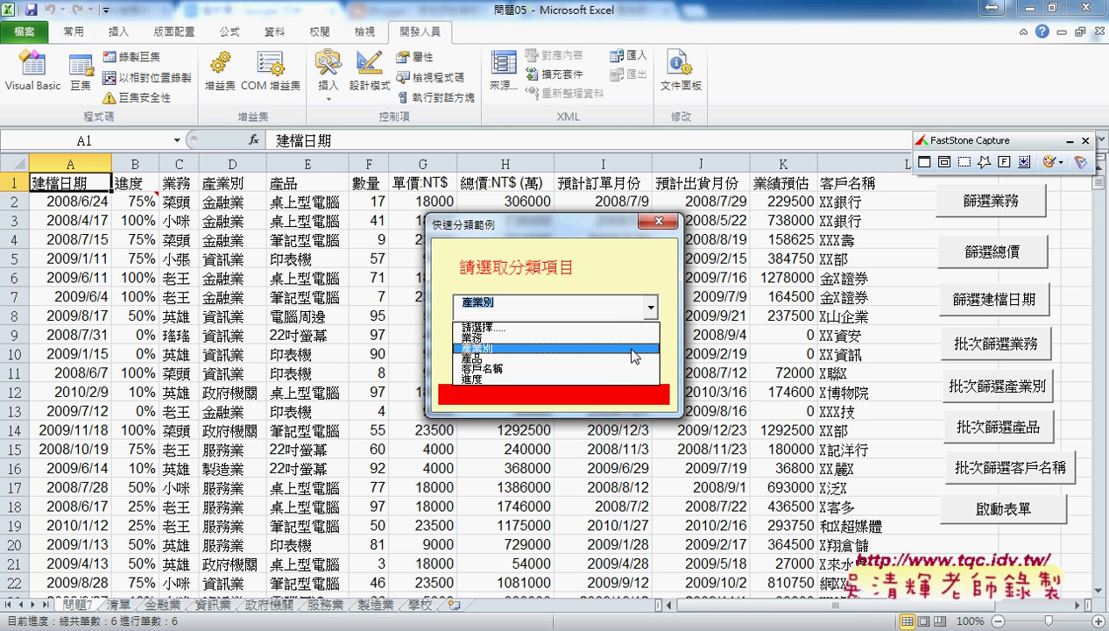
left_click(627, 372)
left_click(625, 350)
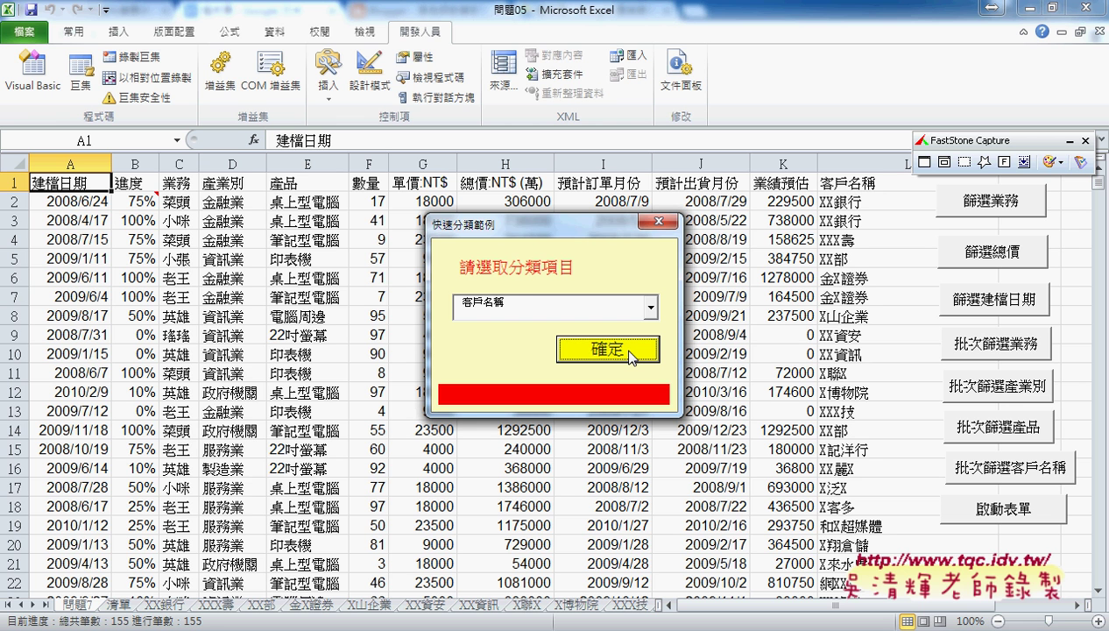
left_click(631, 353)
Step: Scroll through the 增加進度狀態列 notes in Google Docs, then move to the EXCEL VBA與資料庫雲端 Drive tab
key("alt+Tab")
scroll(522, 398, "up", 5)
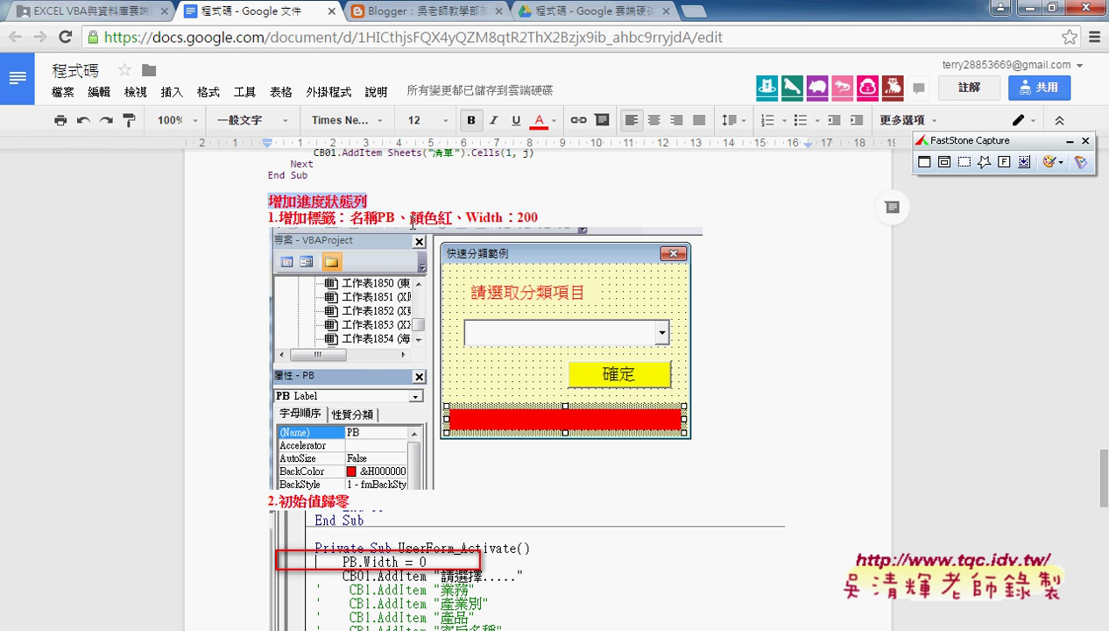
scroll(701, 351, "down", 3)
scroll(650, 365, "down", 2)
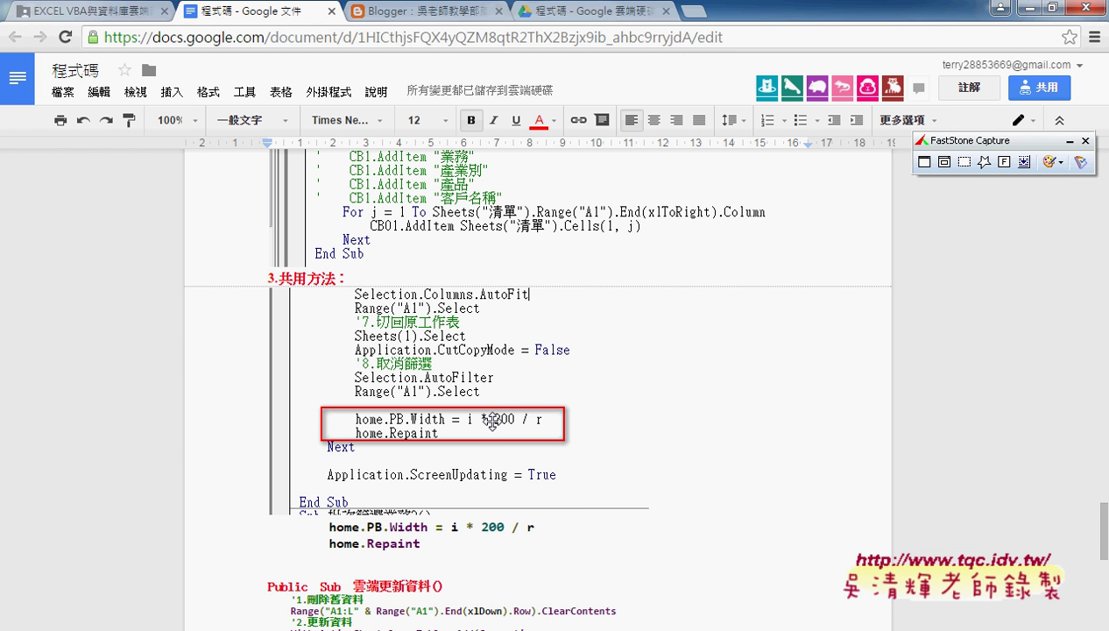
left_click(119, 14)
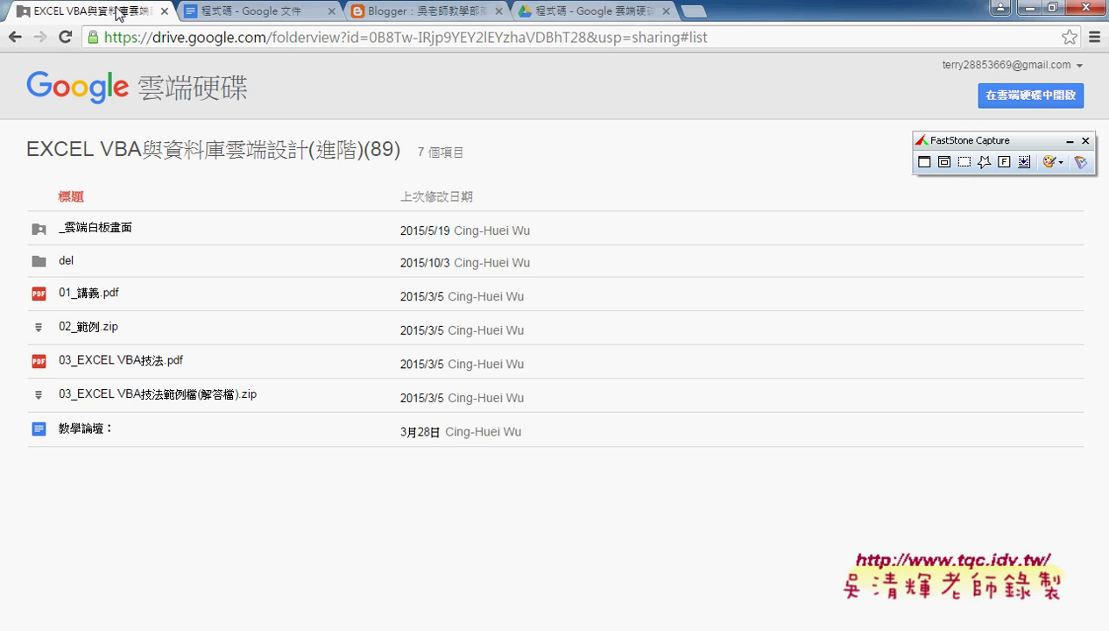
Step: Open _雲端白板畫面 and then its 問題07_工作表相關 subfolder
left_click(109, 230)
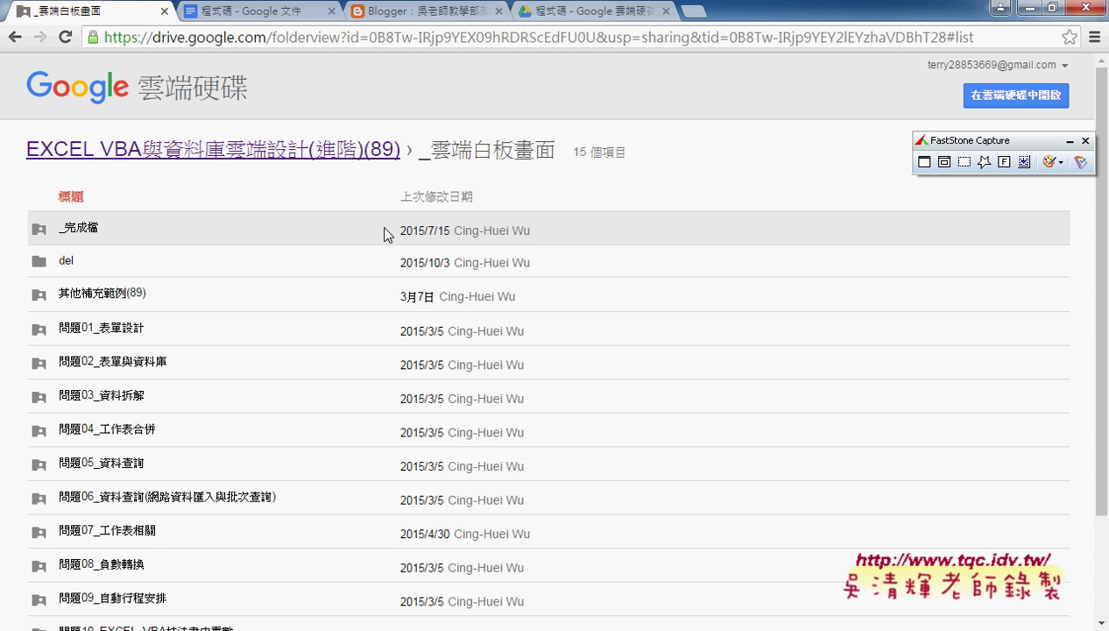
scroll(386, 235, "down", 3)
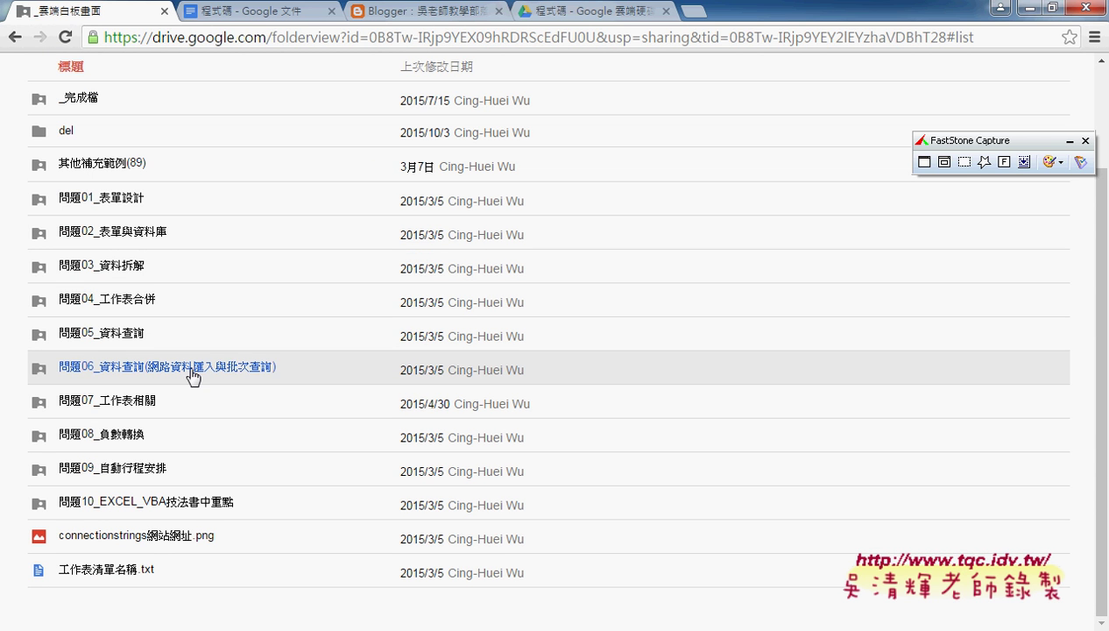
left_click(145, 403)
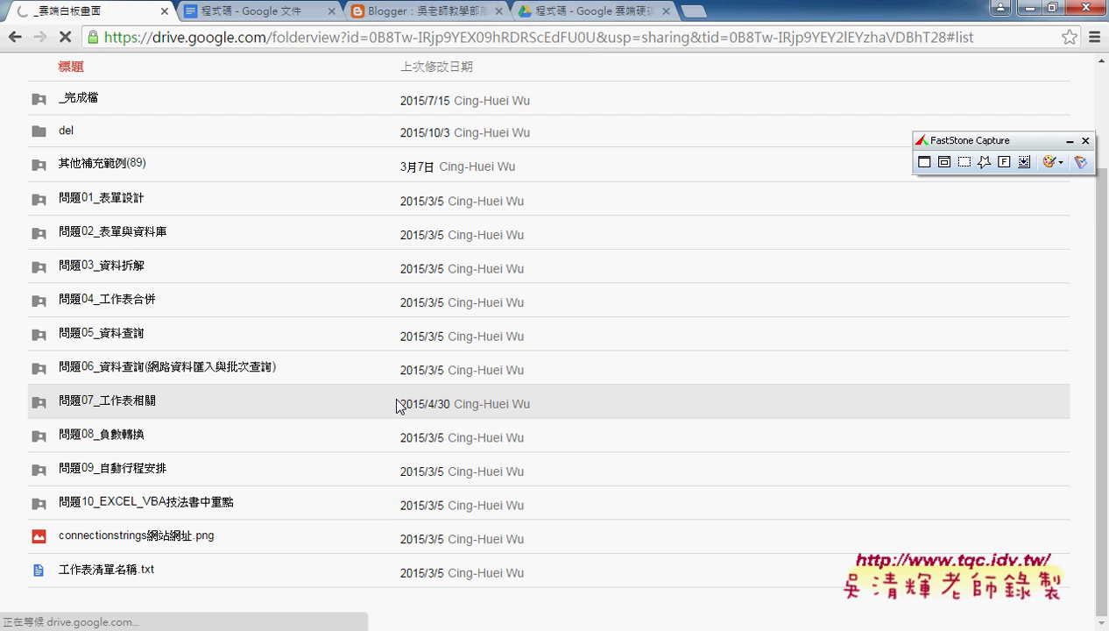